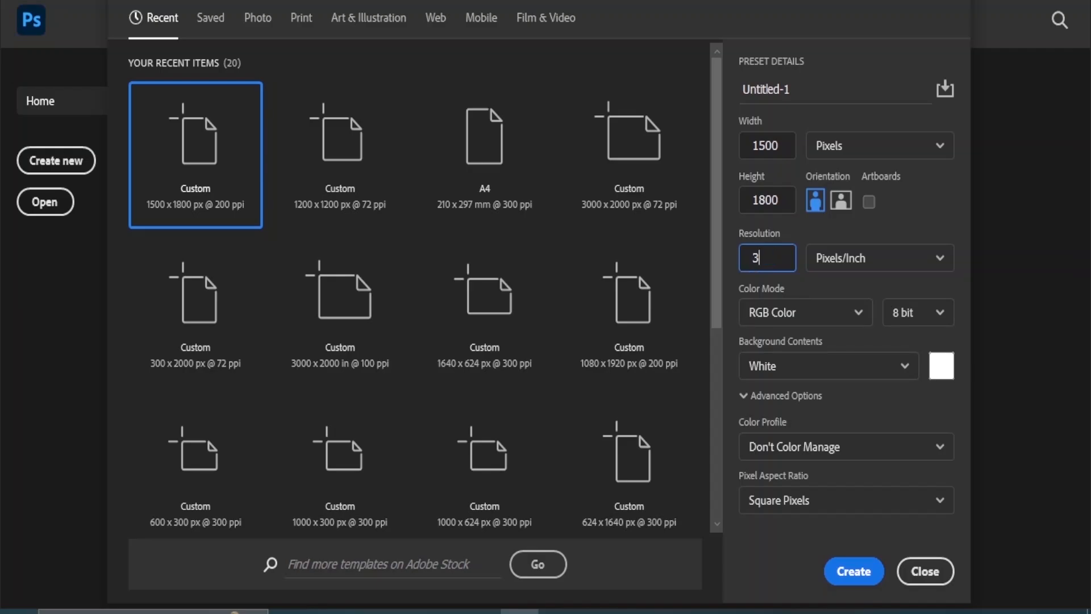
# Create the 1500 × 1800 px document and draw an off-white rectangle of about 1547 × 1847 px covering the whole canvas.
pyautogui.click(855, 571)
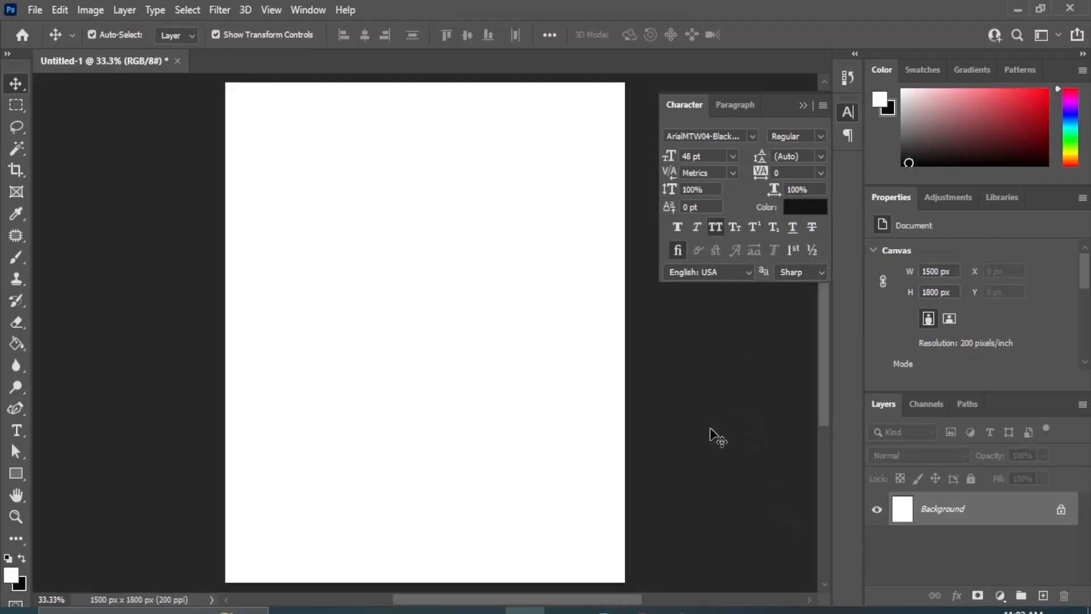
pyautogui.click(16, 469)
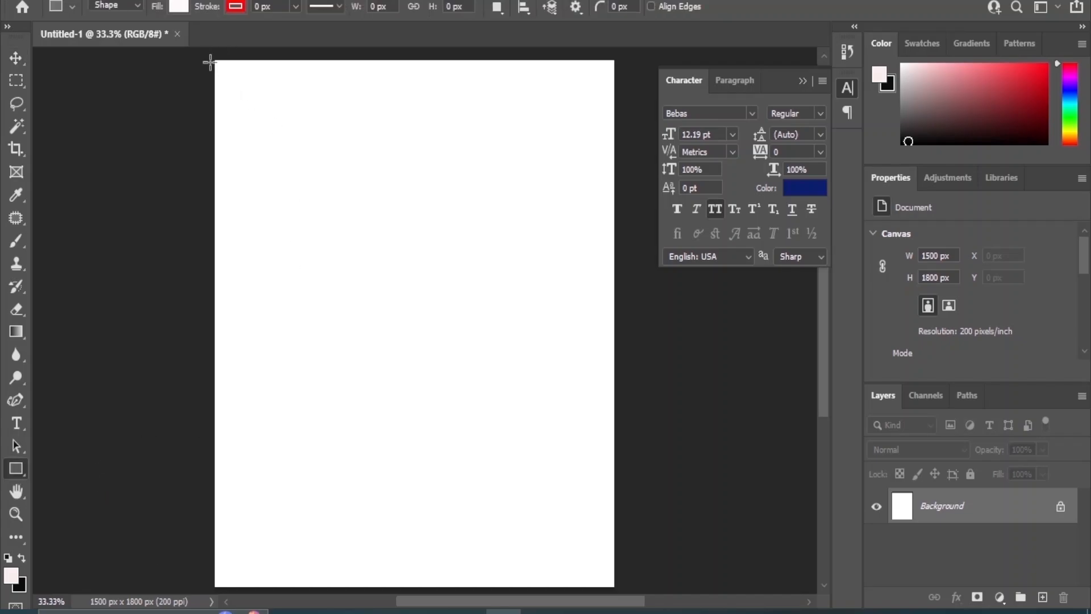
pyautogui.moveTo(212, 53); pyautogui.dragTo(623, 591)
pyautogui.click(16, 57)
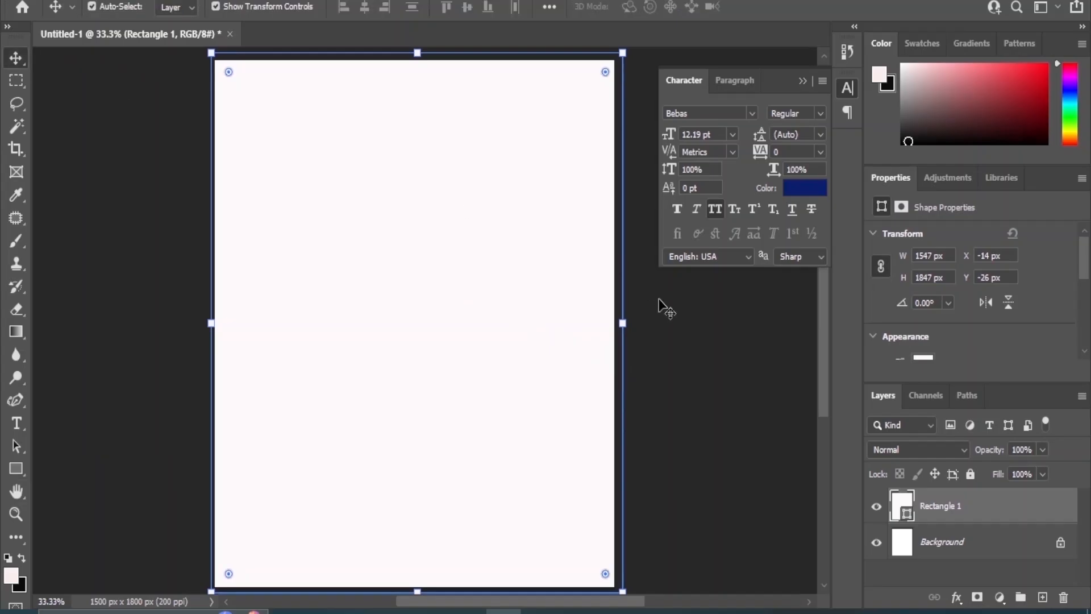
pyautogui.click(672, 373)
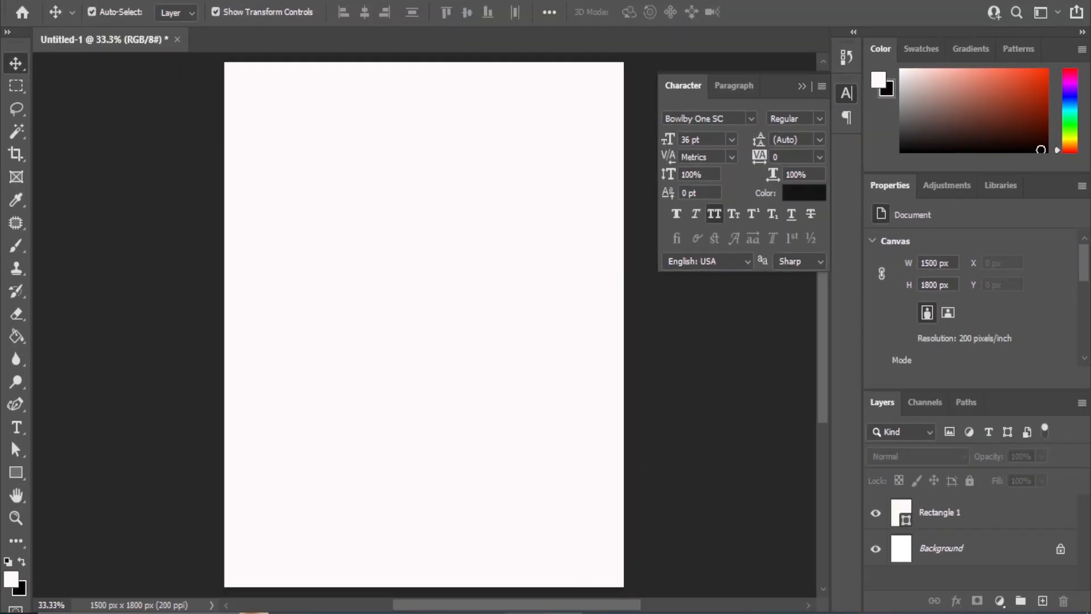
# Place the image png (3) of the hand-held bottle, scaled to about 46.6% and centred in the canvas's upper part.
pyautogui.moveTo(526, 612)
pyautogui.click(548, 562)
pyautogui.click(382, 162)
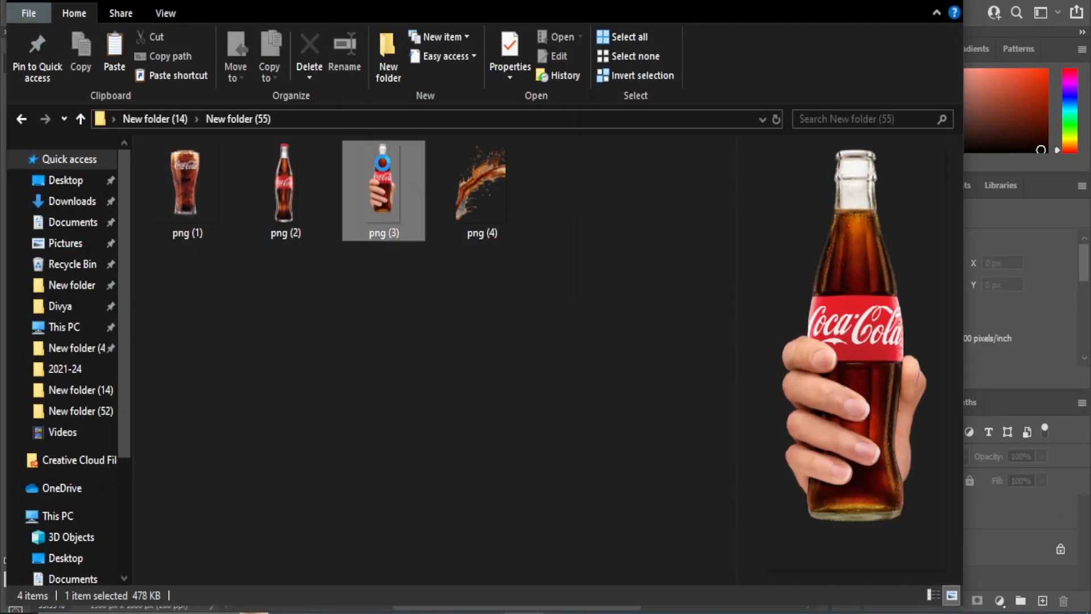
pyautogui.moveTo(383, 152); pyautogui.dragTo(436, 374)
pyautogui.moveTo(310, 585); pyautogui.dragTo(378, 428)
pyautogui.moveTo(453, 182); pyautogui.dragTo(430, 211)
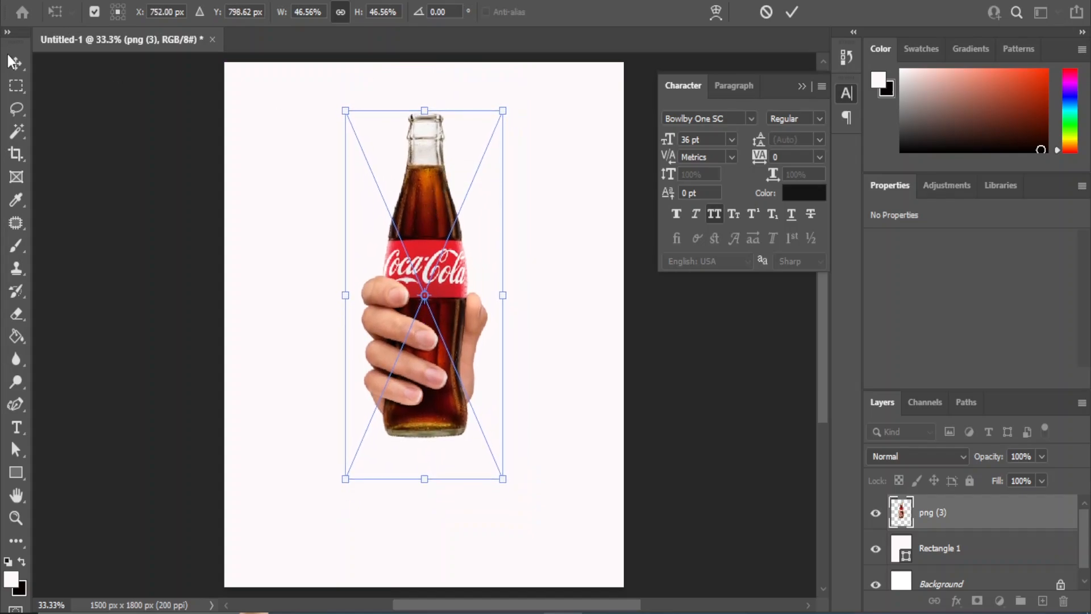
pyautogui.click(159, 275)
pyautogui.click(160, 275)
# On a new layer, draw a wavy edge across the bottle's lower part with the Curvature Pen, starting at the canvas's left edge.
pyautogui.click(1042, 601)
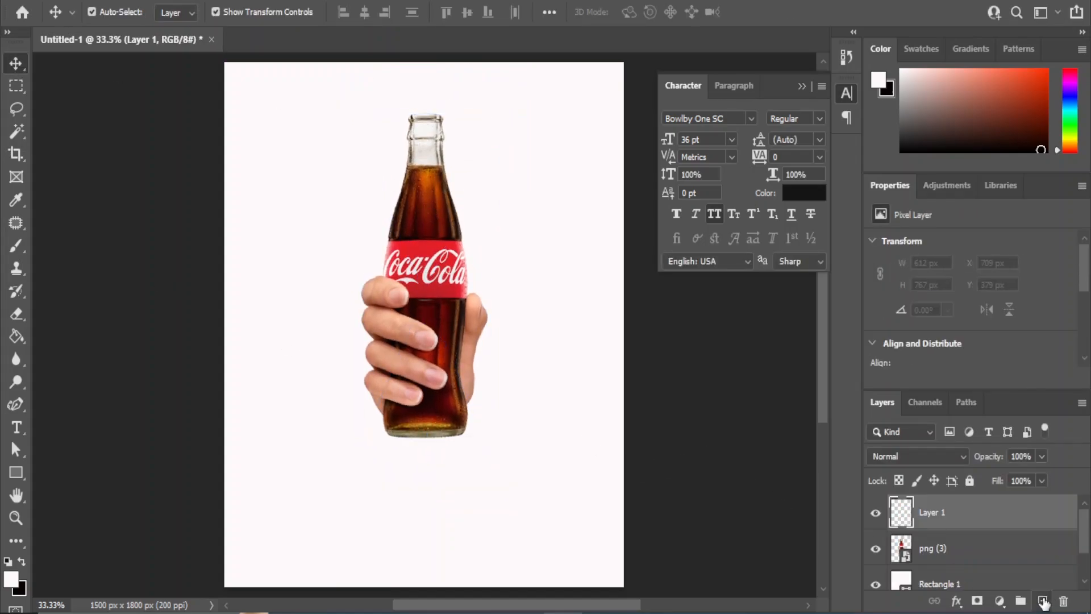
pyautogui.click(16, 400)
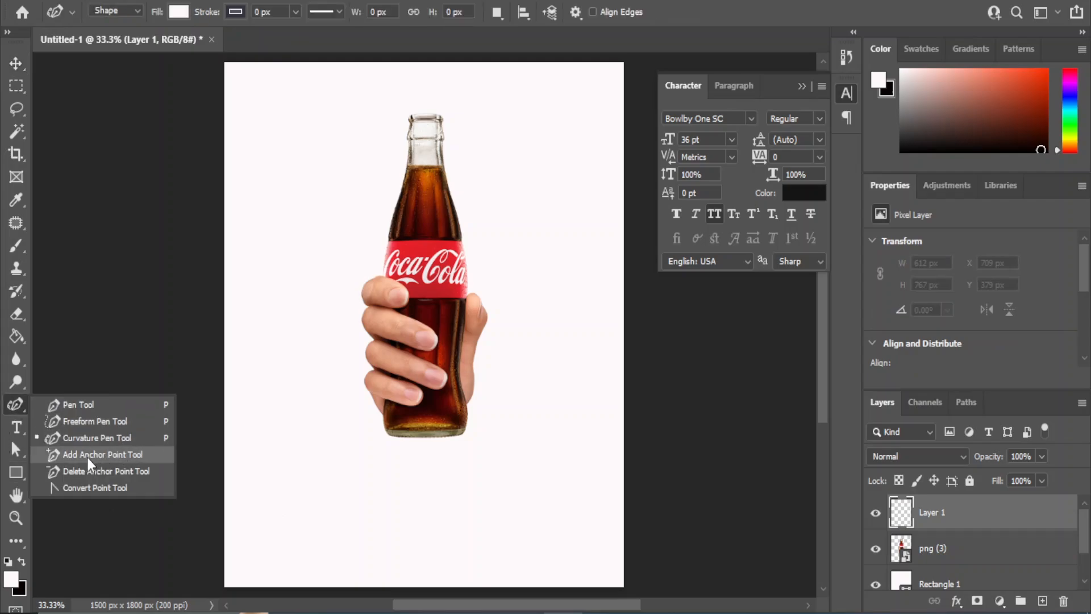
pyautogui.click(137, 437)
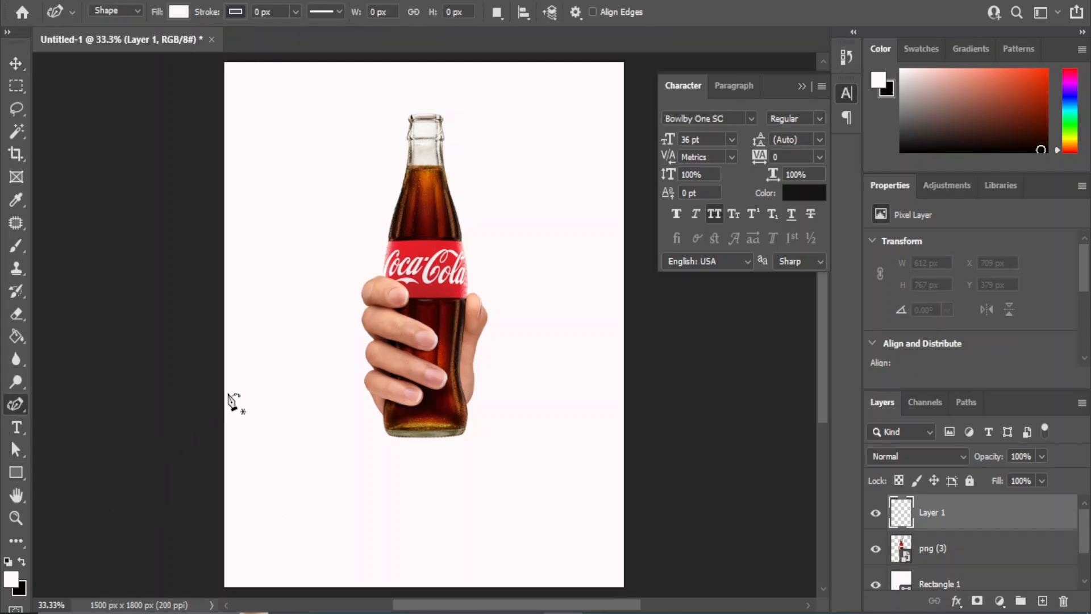
pyautogui.click(222, 392)
pyautogui.click(276, 424)
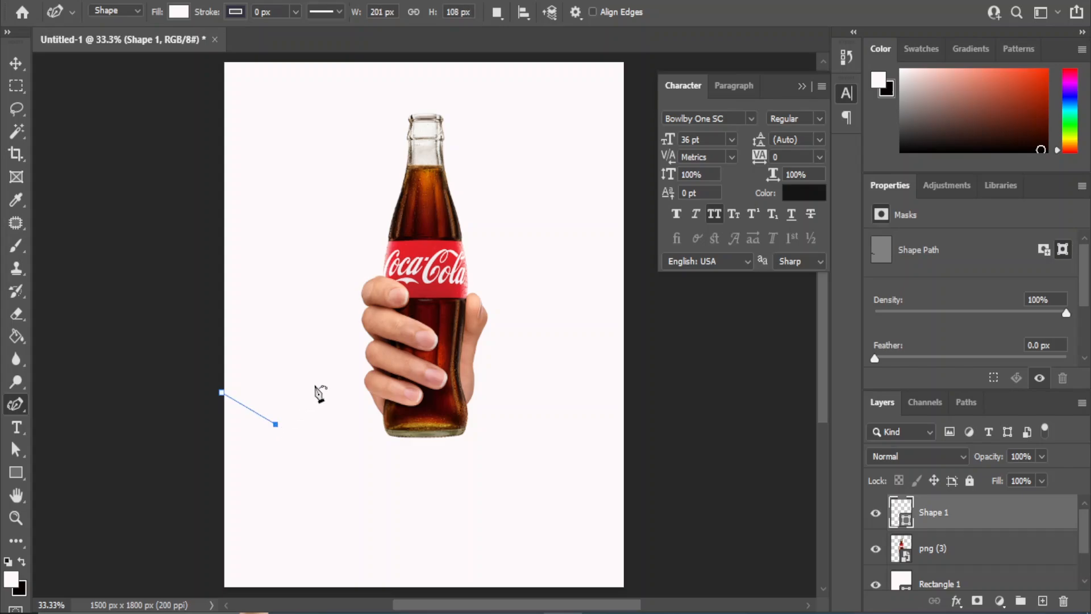
pyautogui.click(315, 383)
pyautogui.click(363, 432)
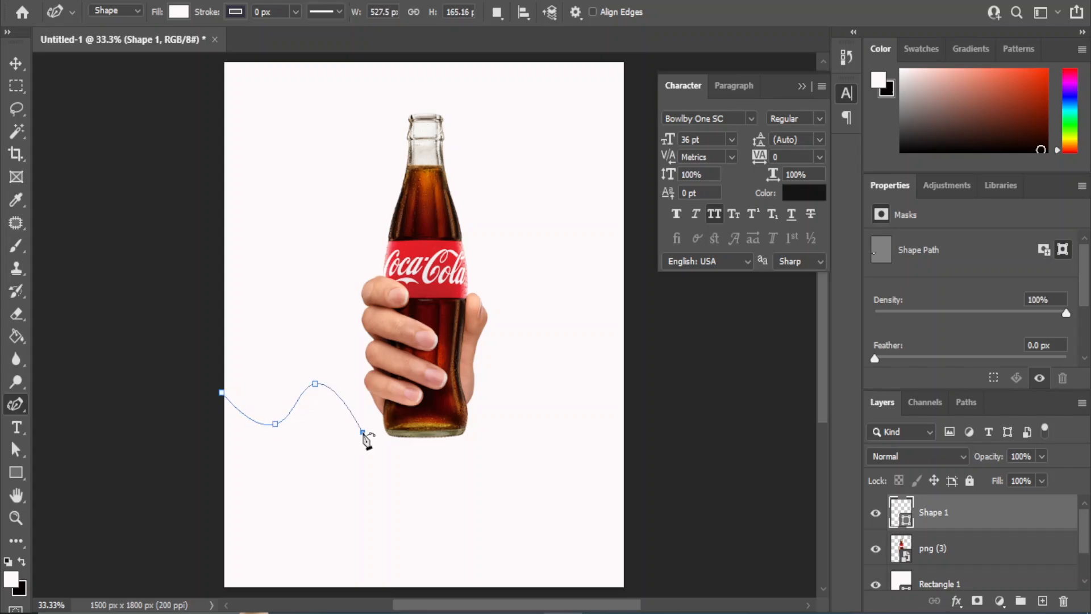
pyautogui.click(466, 361)
pyautogui.click(518, 435)
pyautogui.click(575, 354)
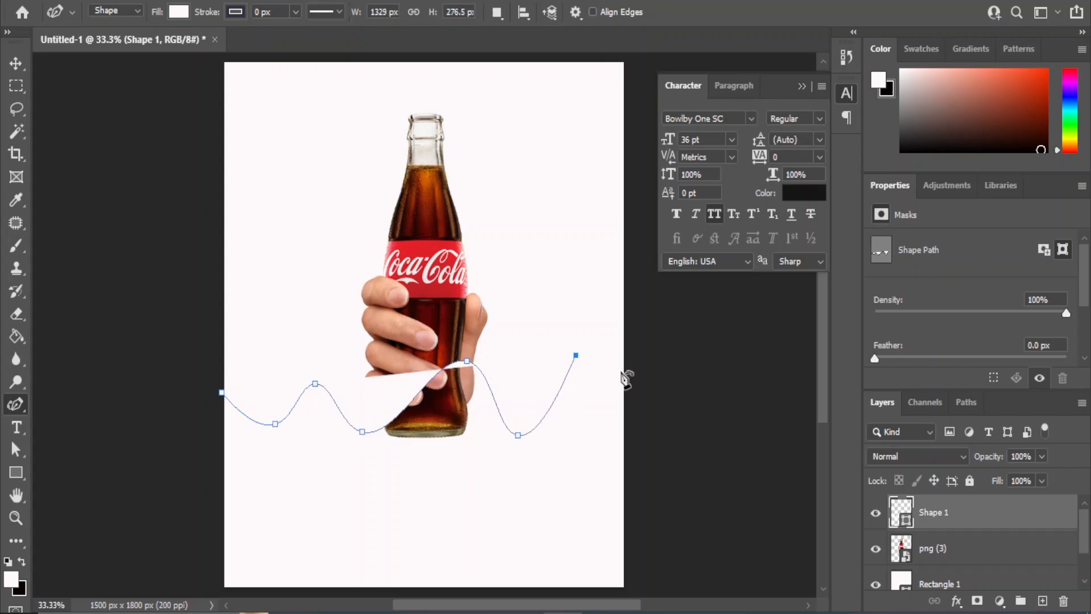
# Continue the wave past the canvas's right side and close the shape around the bottom edge.
pyautogui.click(627, 382)
pyautogui.click(652, 471)
pyautogui.click(640, 586)
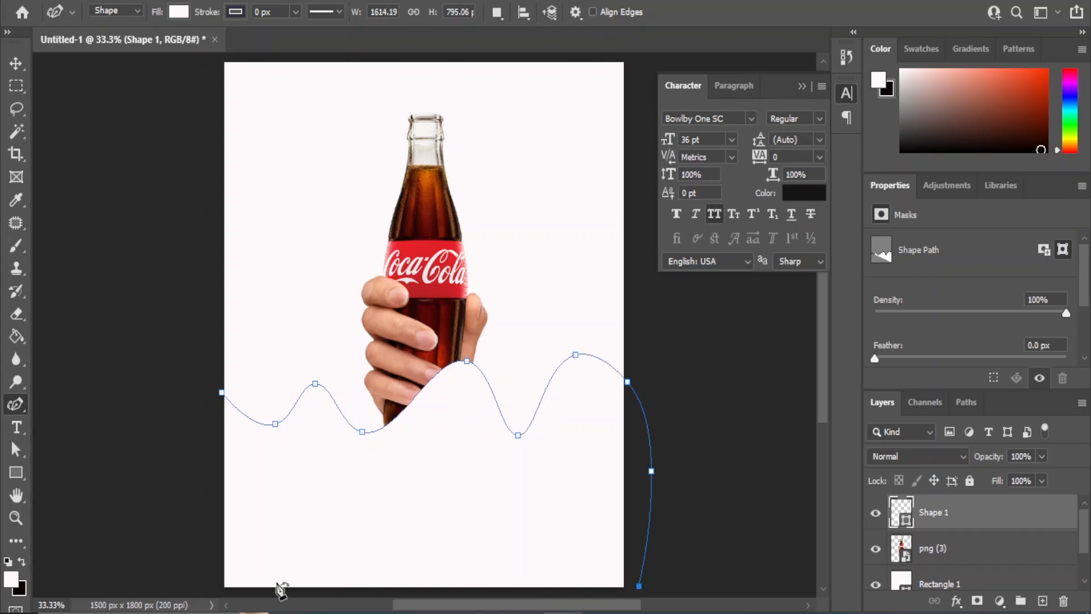
pyautogui.click(216, 597)
pyautogui.click(221, 393)
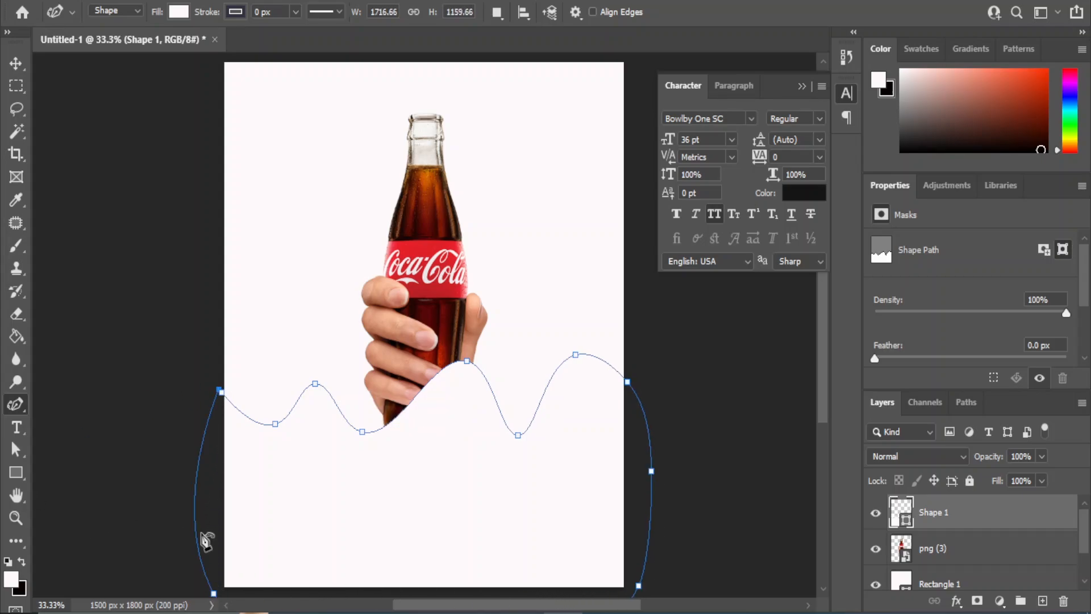
pyautogui.click(14, 63)
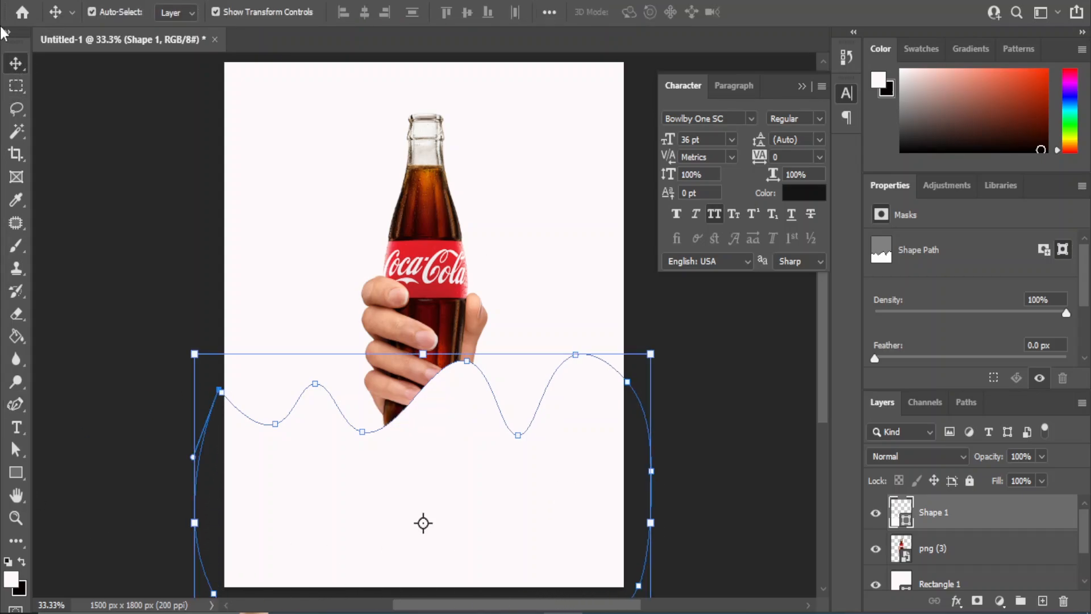
# Fill the wave shape with dark red 720d07 sampled from the bottle.
pyautogui.doubleClick(900, 514)
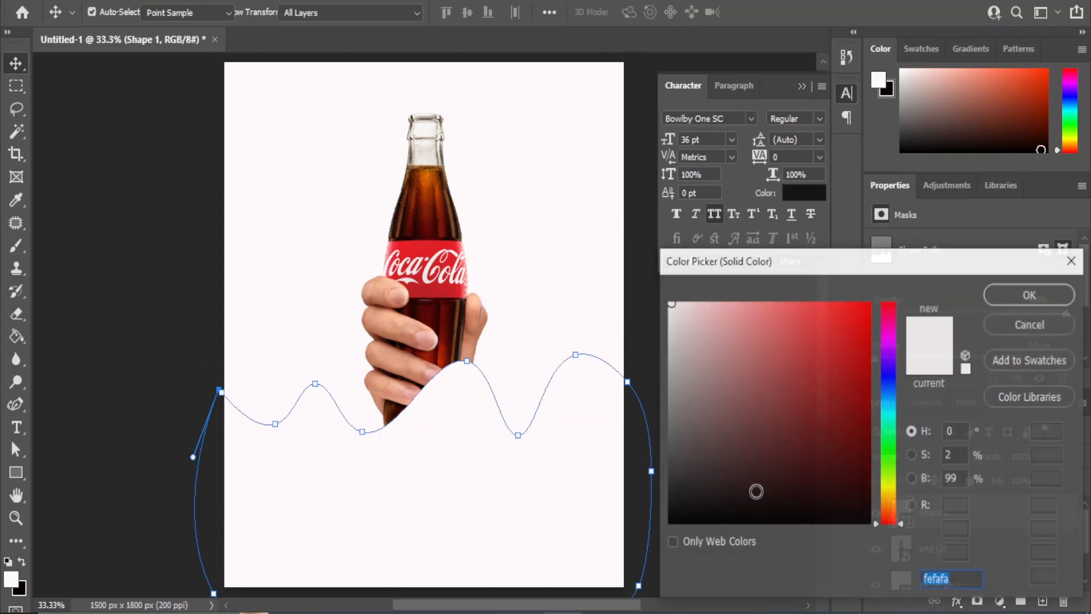
pyautogui.click(429, 221)
pyautogui.write('720607')
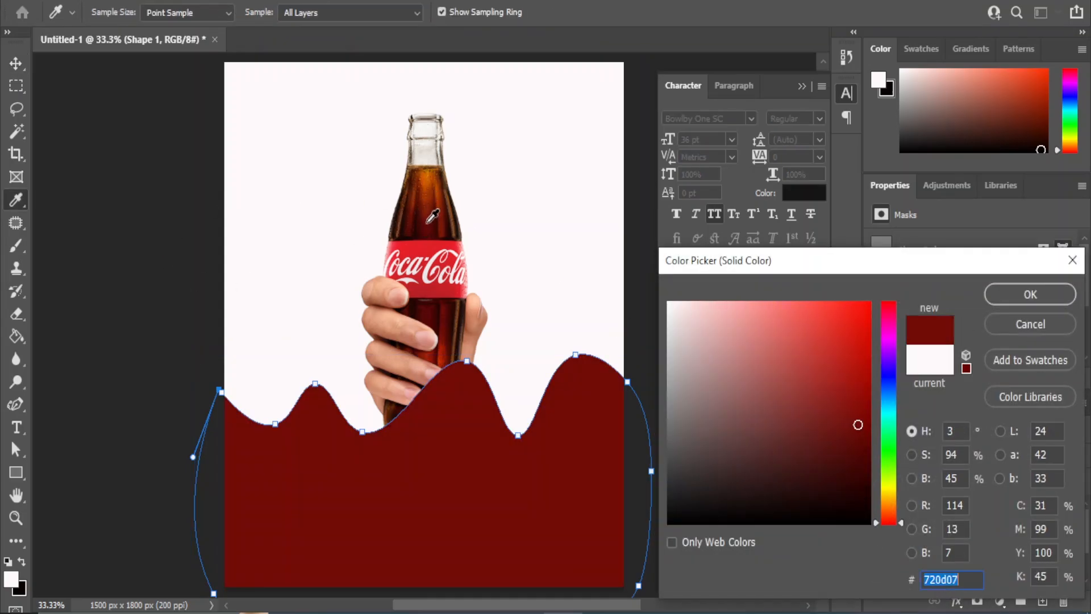
pyautogui.click(1009, 292)
pyautogui.click(722, 347)
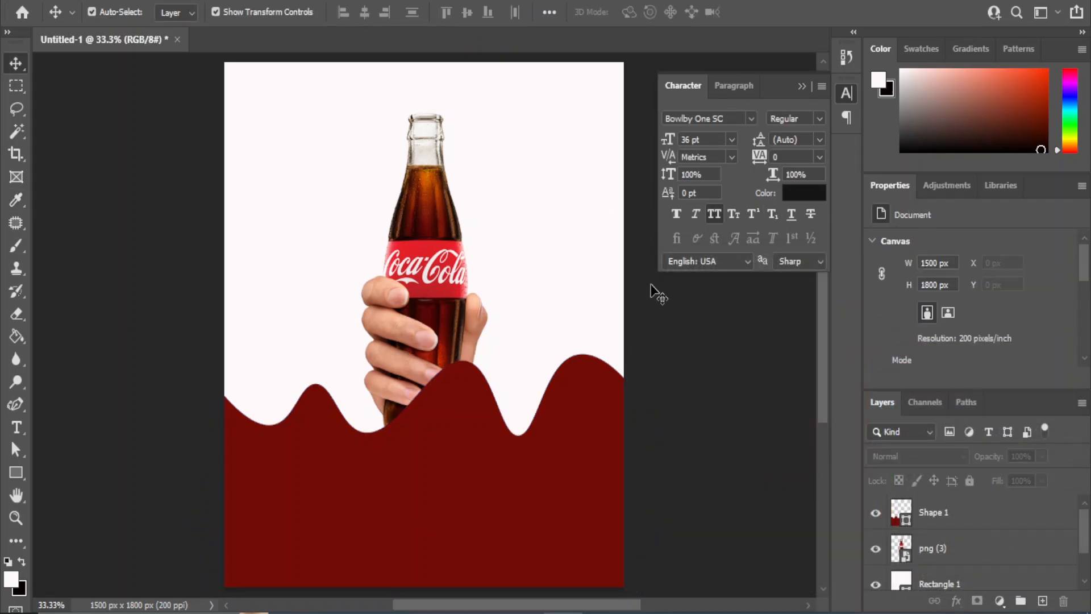
# Rotate the bottle image to about -23.1° and shift it slightly left and up.
pyautogui.click(418, 219)
pyautogui.moveTo(493, 451); pyautogui.dragTo(560, 438)
pyautogui.moveTo(426, 279); pyautogui.dragTo(398, 267)
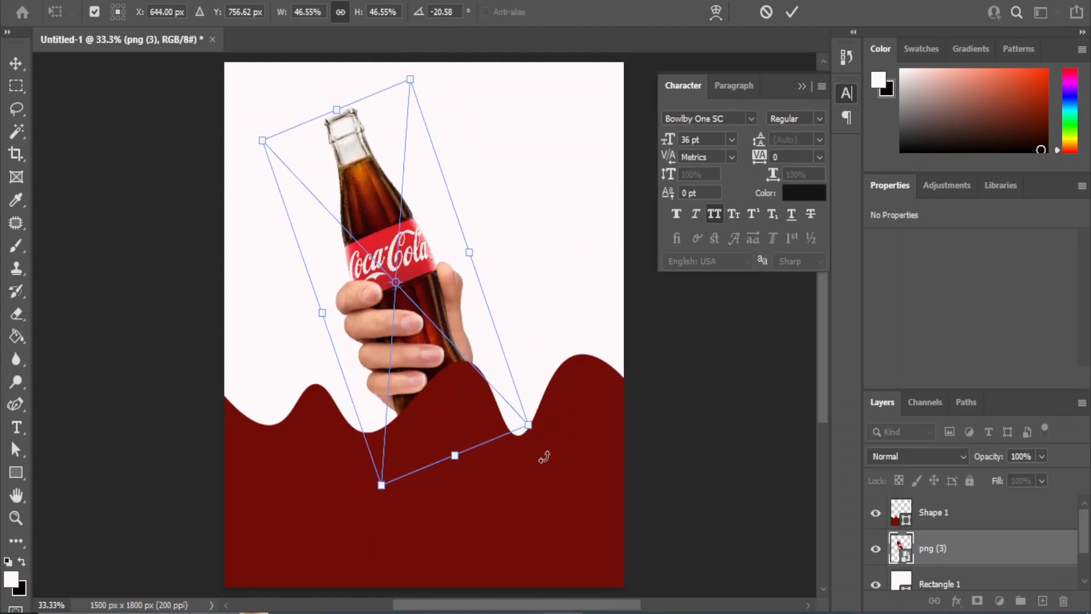
pyautogui.moveTo(544, 457); pyautogui.dragTo(549, 434)
pyautogui.click(16, 64)
# Nudge the dark red wave shape down until it covers only the edge of the bottle's base.
pyautogui.click(447, 452)
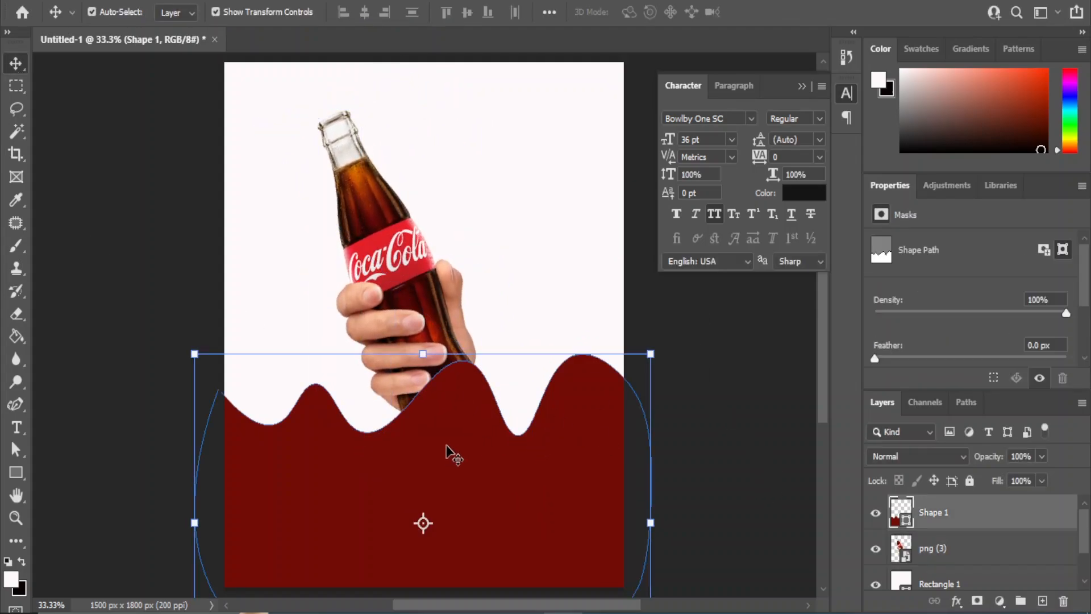
pyautogui.press('Down')
pyautogui.press('Down')
pyautogui.press('Down')
pyautogui.press('Down')
pyautogui.press('Down')
pyautogui.press('Down')
pyautogui.press('Down')
pyautogui.press('Down')
pyautogui.press('Down')
pyautogui.press('Down')
pyautogui.press('Down')
pyautogui.press('Down')
pyautogui.press('Down')
pyautogui.press('Down')
pyautogui.press('Down')
pyautogui.press('Down')
pyautogui.press('Down')
pyautogui.press('Down')
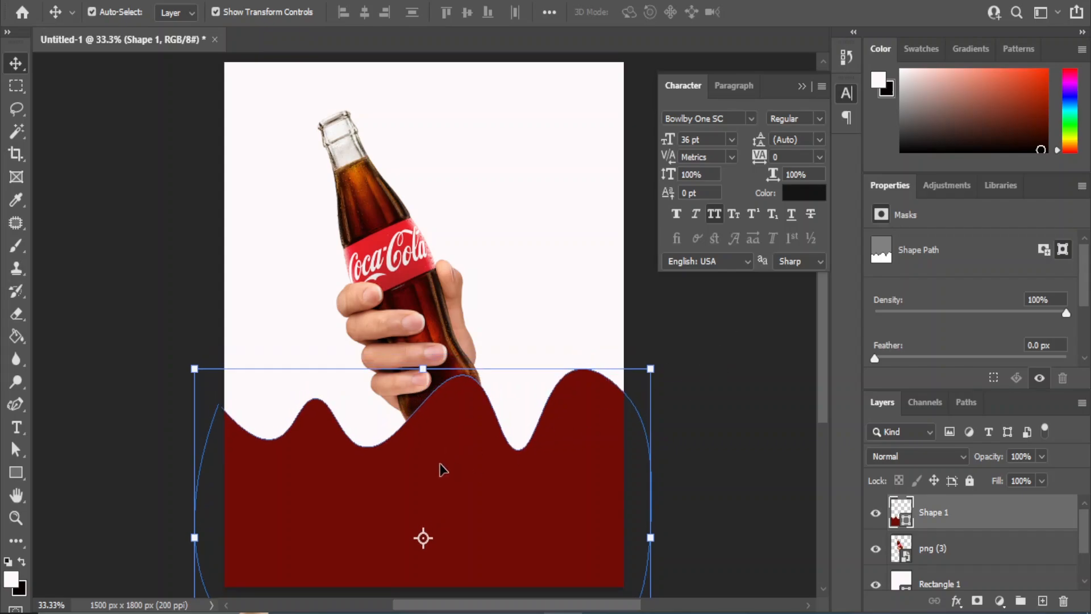
pyautogui.press('Down')
pyautogui.press('Down')
pyautogui.press('Down')
pyautogui.press('Down')
pyautogui.press('Down')
pyautogui.press('Down')
pyautogui.press('Down')
pyautogui.press('Down')
pyautogui.press('Down')
pyautogui.press('Down')
pyautogui.press('Down')
pyautogui.press('Down')
pyautogui.press('Down')
pyautogui.press('Down')
pyautogui.press('Down')
pyautogui.press('Down')
pyautogui.press('Down')
pyautogui.press('Down')
pyautogui.press('Down')
pyautogui.press('Down')
# Move the bottle image down so its base sits behind the wave and enlarge it to about 50.4%.
pyautogui.click(367, 227)
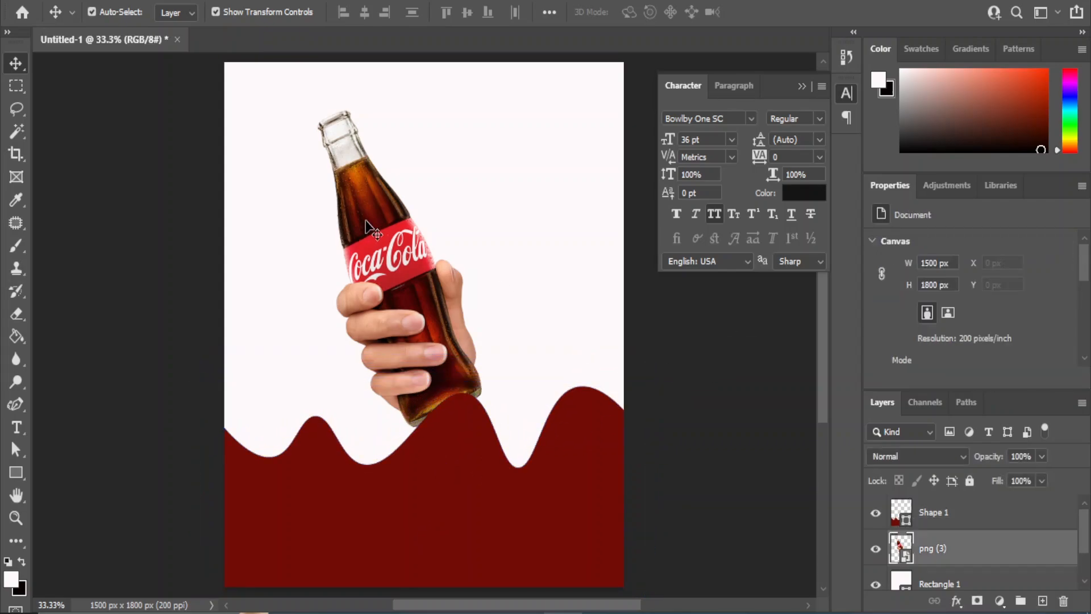
pyautogui.hotkey('shift', 'Down')
pyautogui.hotkey('shift', 'Down')
pyautogui.hotkey('shift', 'Down')
pyautogui.hotkey('shift', 'Down')
pyautogui.hotkey('shift', 'Down')
pyautogui.hotkey('shift', 'Down')
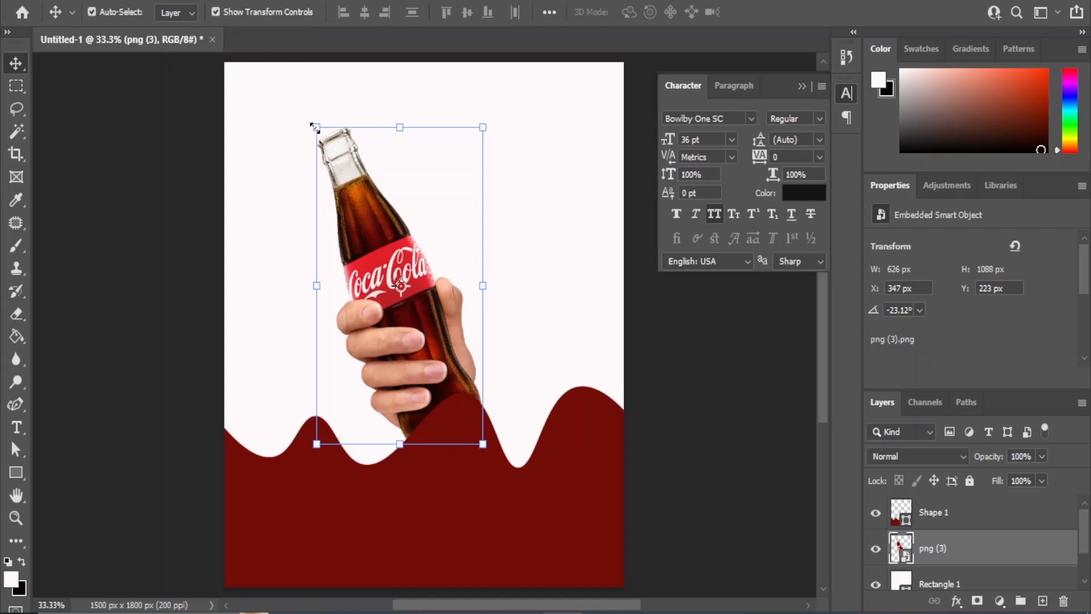
pyautogui.moveTo(315, 126); pyautogui.dragTo(232, 146)
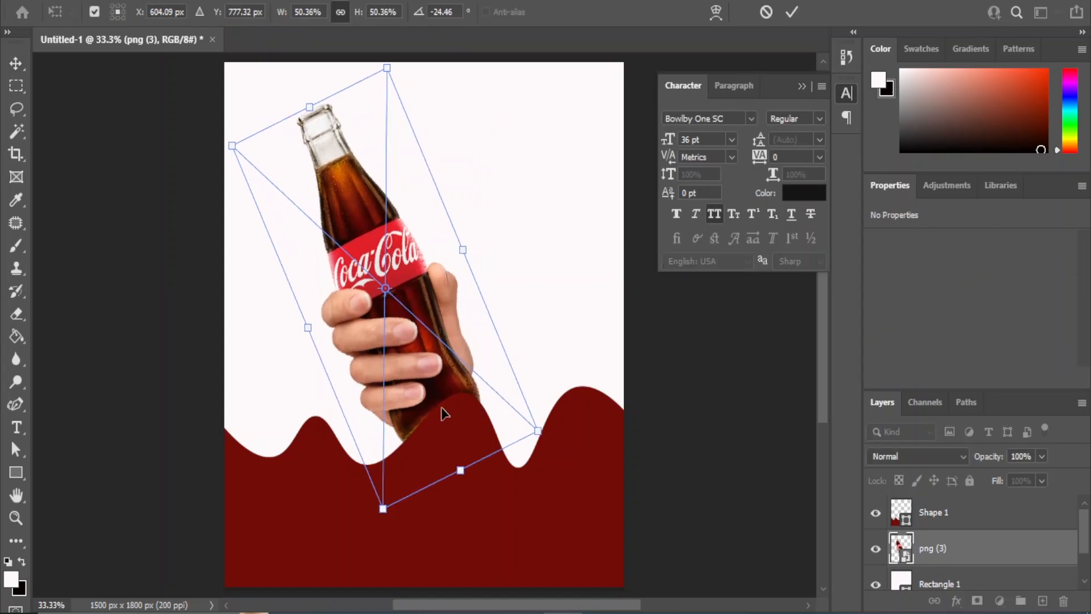
pyautogui.moveTo(402, 344); pyautogui.dragTo(402, 357)
pyautogui.press('Return')
pyautogui.click(722, 418)
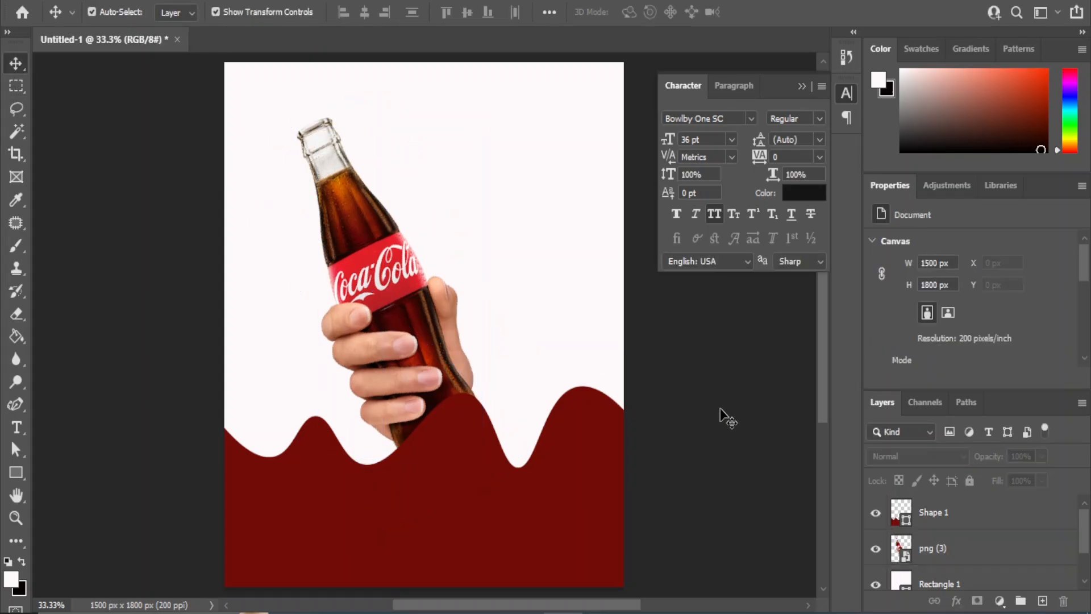
# Place the glass image png (1) scaled to about 55% beside the bottle and move its layer below png (3).
pyautogui.moveTo(523, 613)
pyautogui.click(547, 557)
pyautogui.moveTo(193, 196); pyautogui.dragTo(519, 370)
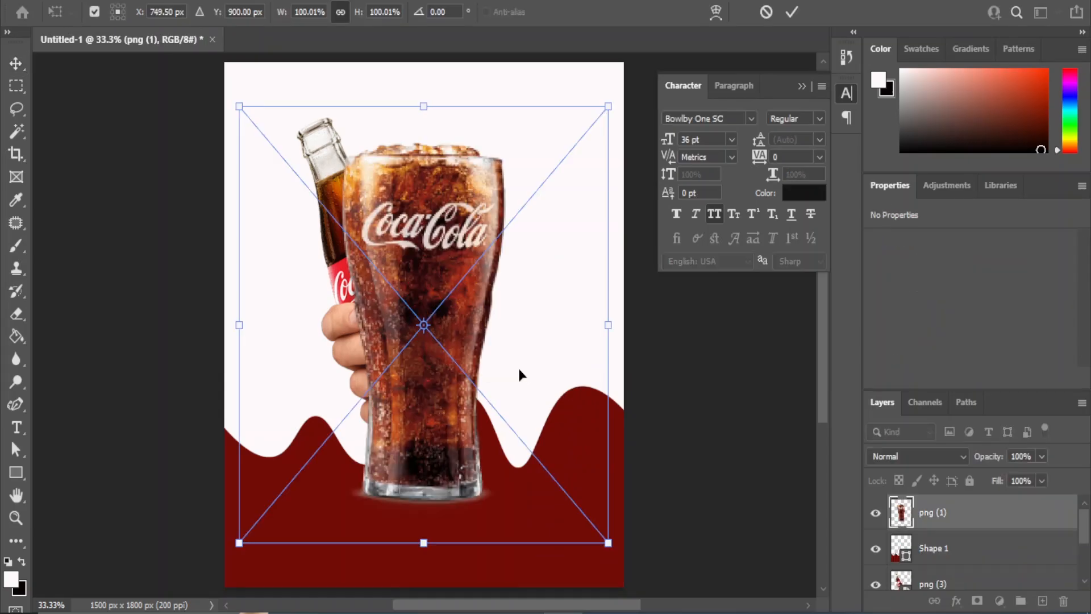
pyautogui.moveTo(238, 543); pyautogui.dragTo(406, 346)
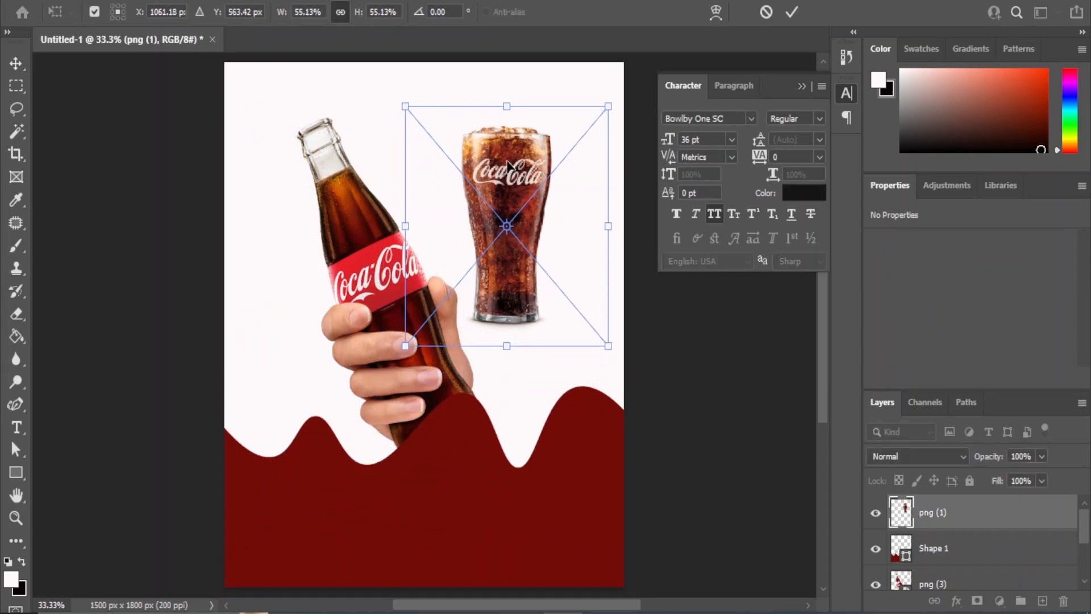
pyautogui.moveTo(507, 172); pyautogui.dragTo(507, 243)
pyautogui.moveTo(938, 519); pyautogui.dragTo(950, 586)
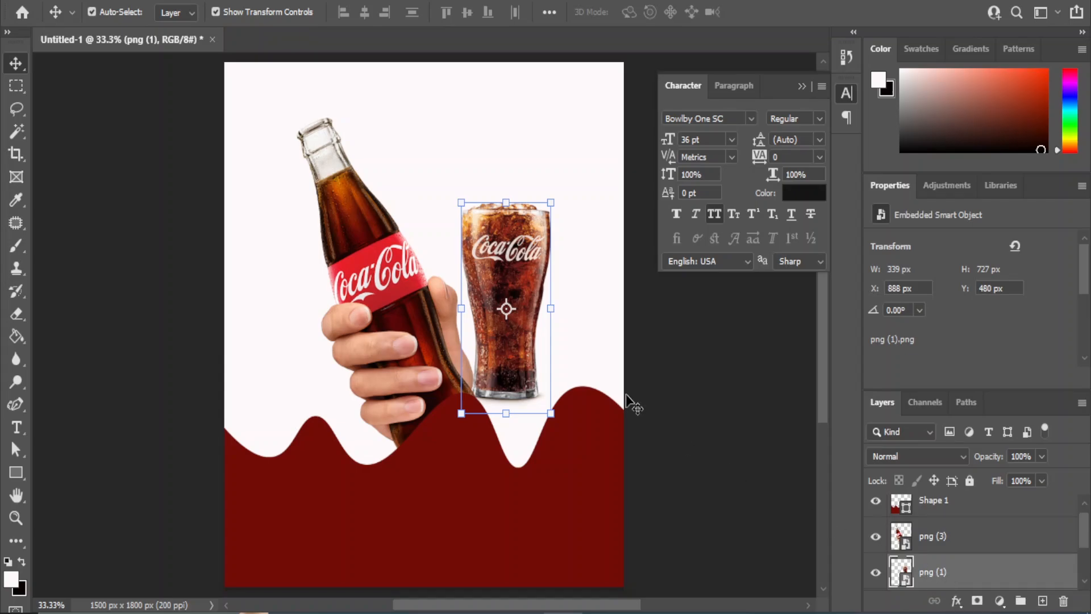
# Lower the glass into the wave's dip, rotate it to about 21.9° and enlarge it to about 72.1%.
pyautogui.moveTo(506, 369); pyautogui.dragTo(510, 398)
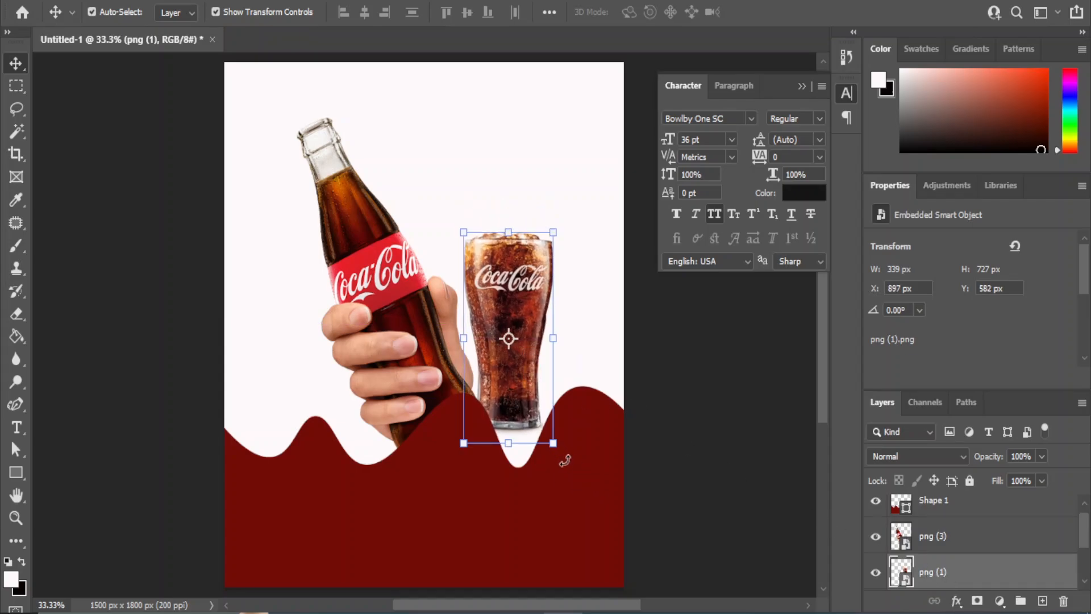
pyautogui.moveTo(565, 460); pyautogui.dragTo(536, 498)
pyautogui.moveTo(645, 258); pyautogui.dragTo(677, 254)
pyautogui.moveTo(514, 418); pyautogui.dragTo(514, 438)
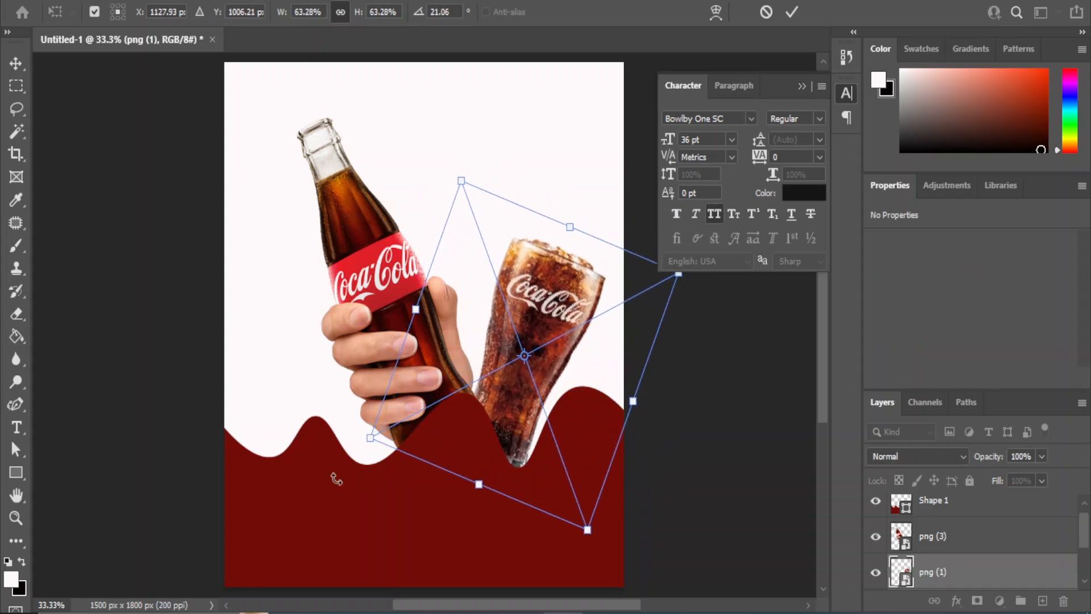
pyautogui.moveTo(370, 438); pyautogui.dragTo(354, 445)
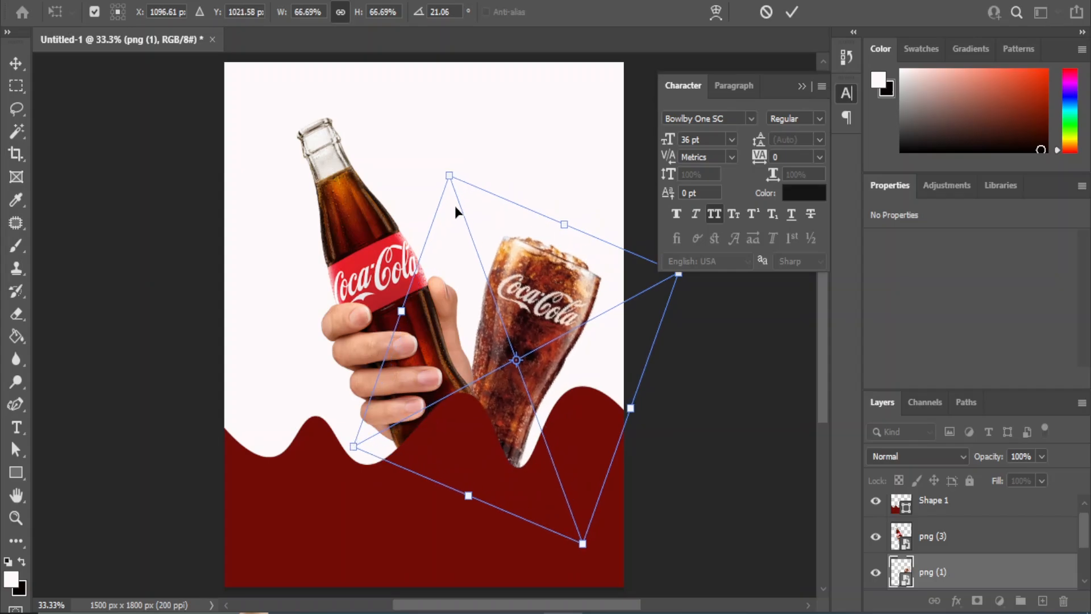
pyautogui.moveTo(449, 167); pyautogui.dragTo(444, 143)
pyautogui.moveTo(528, 256); pyautogui.dragTo(541, 257)
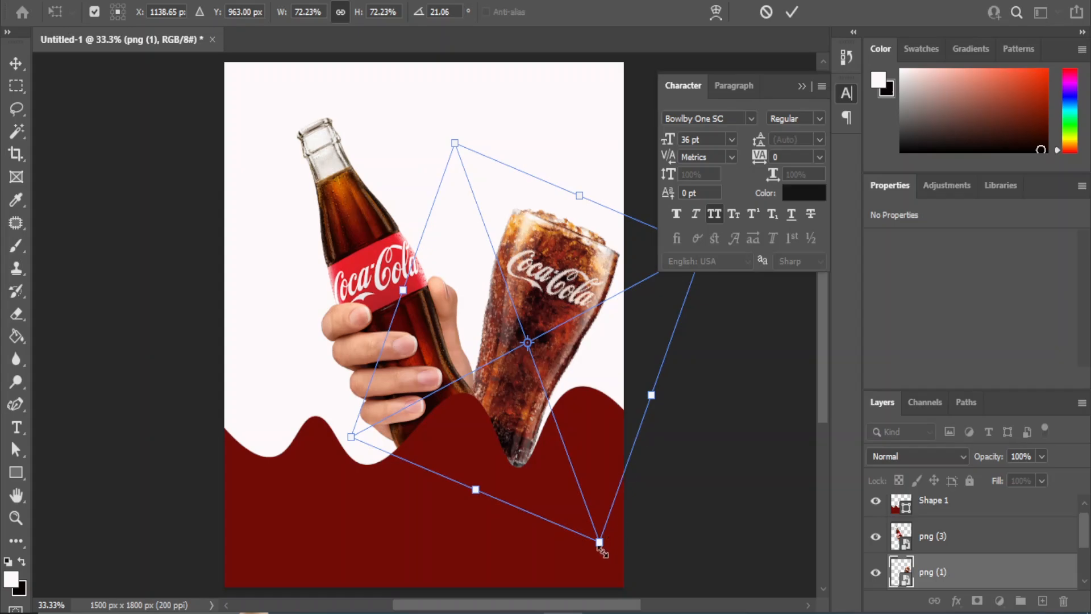
pyautogui.moveTo(601, 549); pyautogui.dragTo(597, 544)
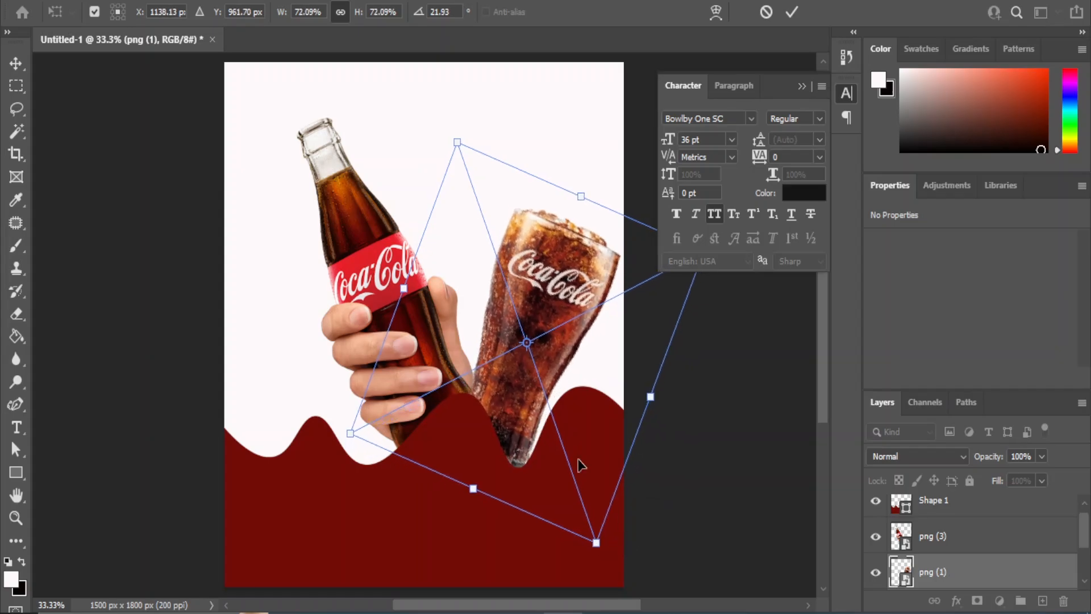
pyautogui.click(16, 64)
pyautogui.click(726, 394)
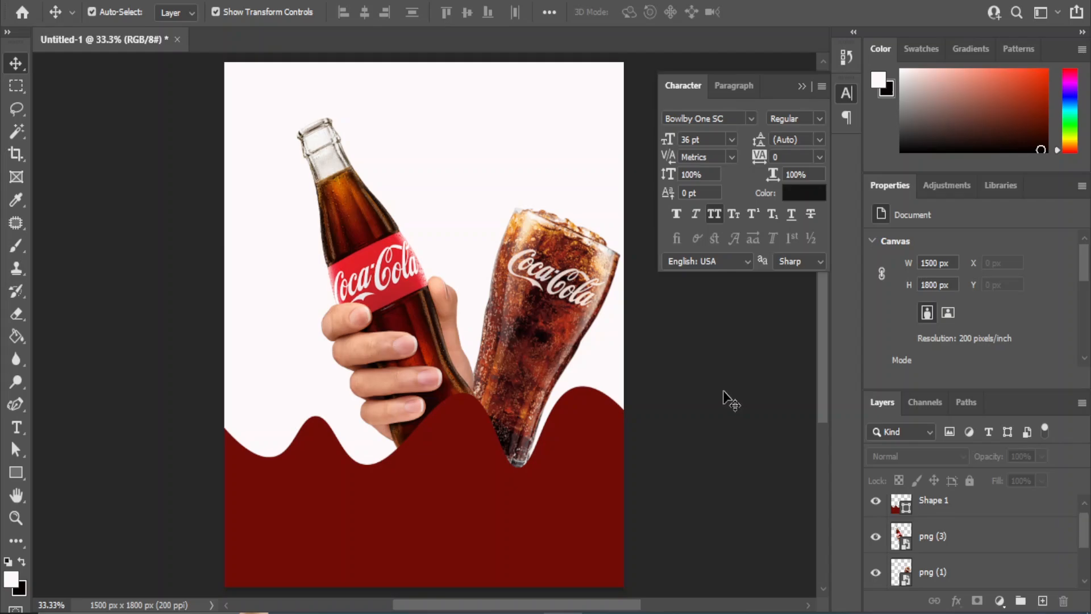
# Nudge the glass image slightly left, closer to the bottle.
pyautogui.click(520, 298)
pyautogui.press('Left')
pyautogui.press('Left')
pyautogui.press('Left')
pyautogui.press('Left')
pyautogui.press('Left')
pyautogui.press('Left')
pyautogui.press('Left')
pyautogui.press('Left')
pyautogui.press('Left')
pyautogui.press('Left')
pyautogui.press('Left')
pyautogui.press('Left')
pyautogui.press('Left')
pyautogui.press('Left')
pyautogui.press('Left')
pyautogui.press('Left')
pyautogui.press('Left')
pyautogui.press('Left')
pyautogui.press('Left')
pyautogui.press('Left')
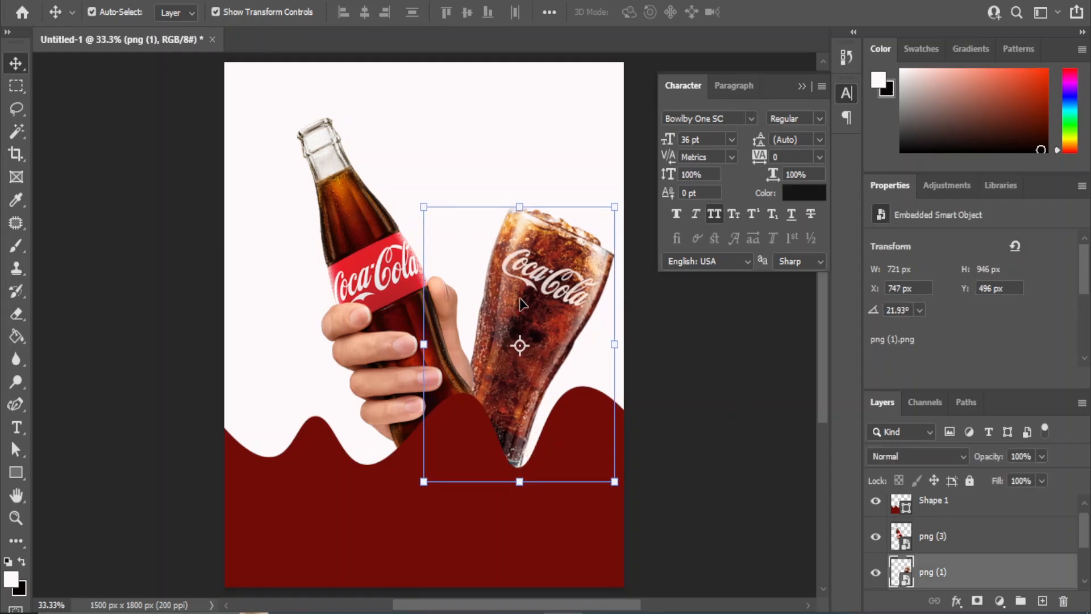
# Convert the background rectangle to a smart object and apply Add Noise at 9.64% with Gaussian distribution.
pyautogui.click(703, 340)
pyautogui.click(483, 136)
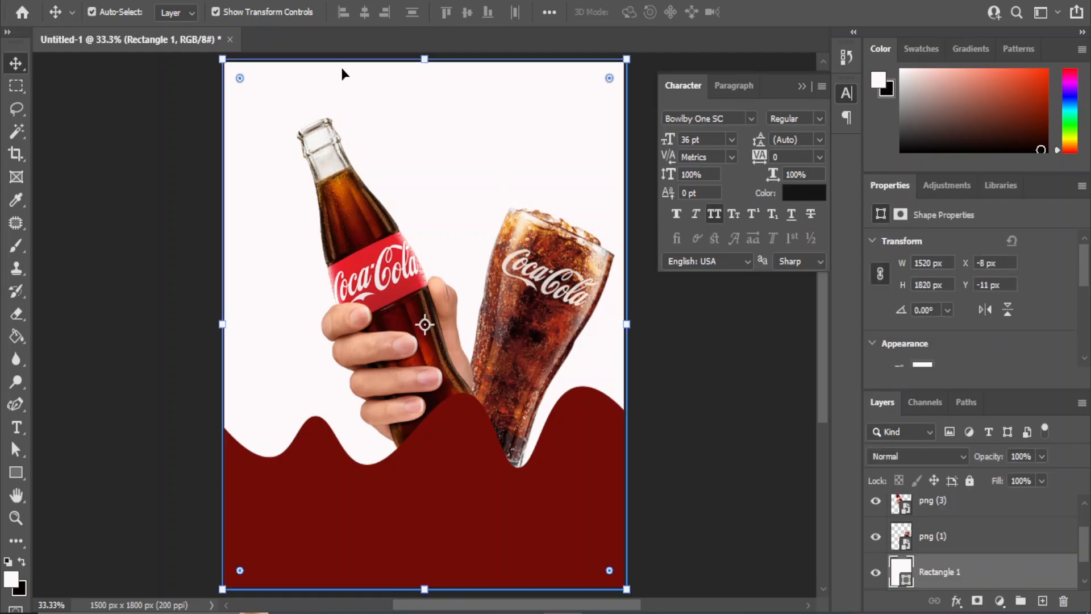
pyautogui.click(216, 1)
pyautogui.moveTo(275, 263)
pyautogui.click(452, 259)
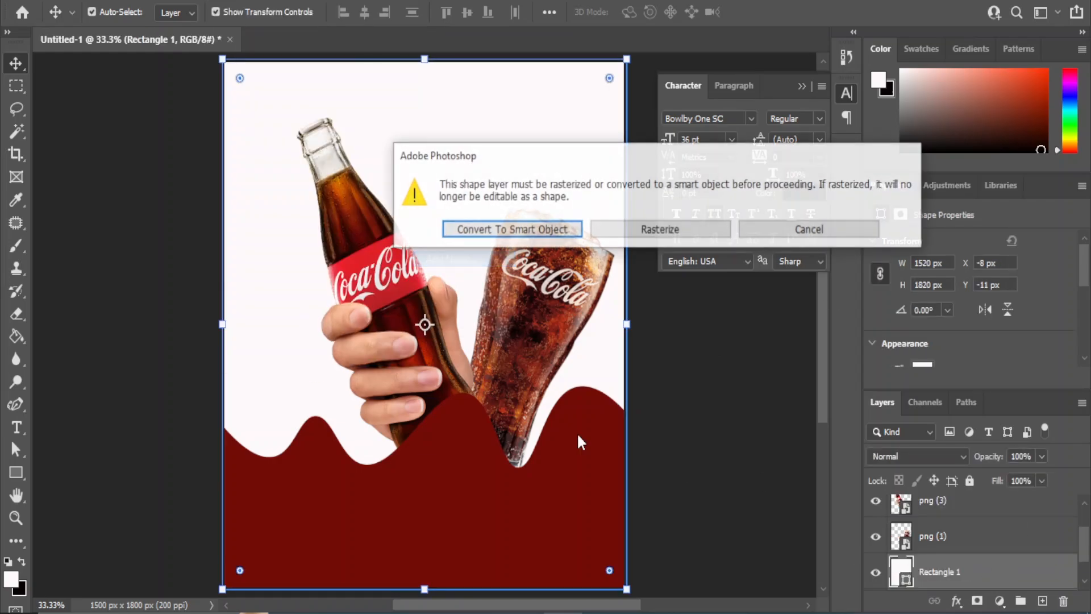
pyautogui.click(571, 225)
pyautogui.moveTo(629, 410); pyautogui.dragTo(615, 407)
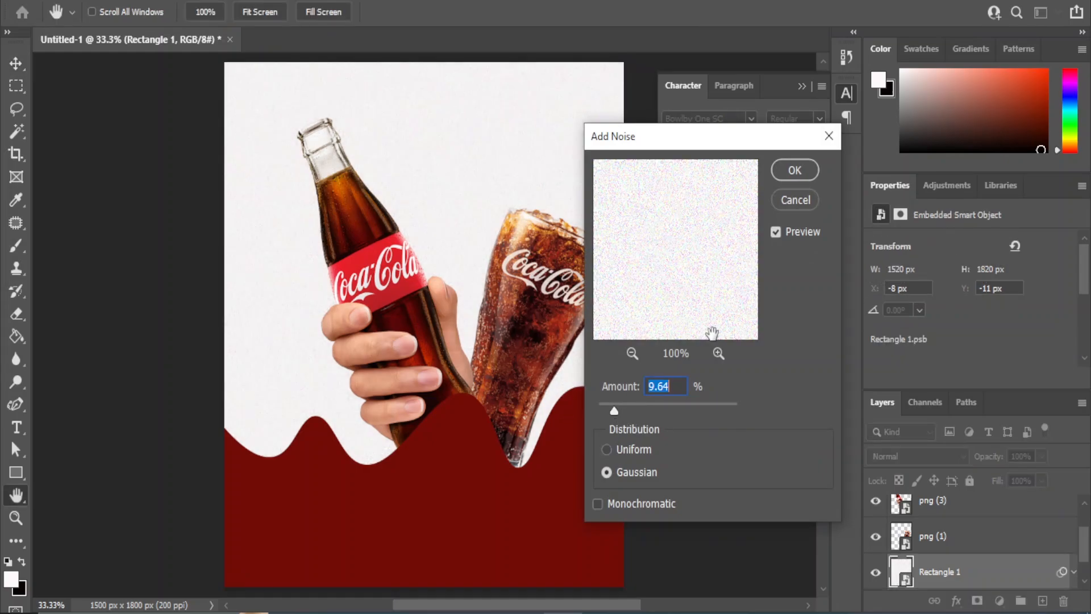
pyautogui.click(796, 170)
pyautogui.click(727, 420)
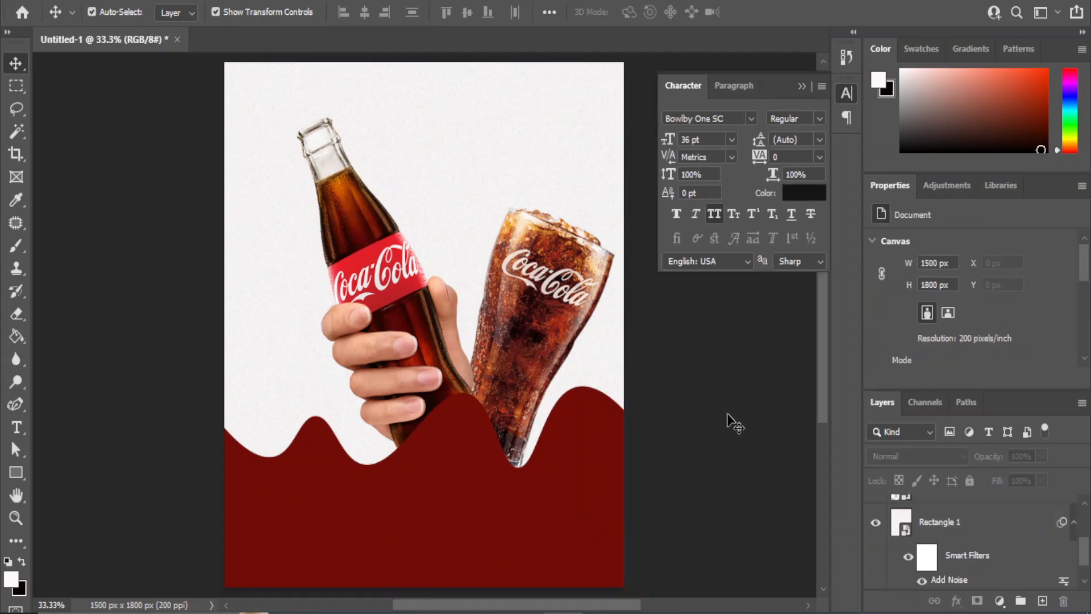
# Duplicate the dark red wave slightly lower and add a Gradient Overlay to the copy.
pyautogui.click(455, 516)
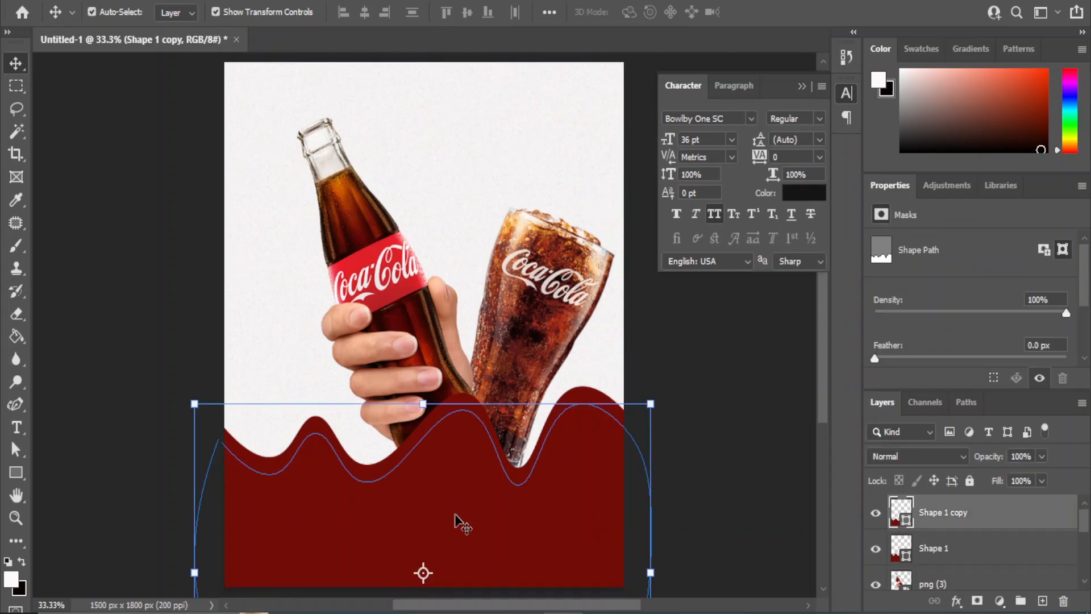
pyautogui.click(957, 602)
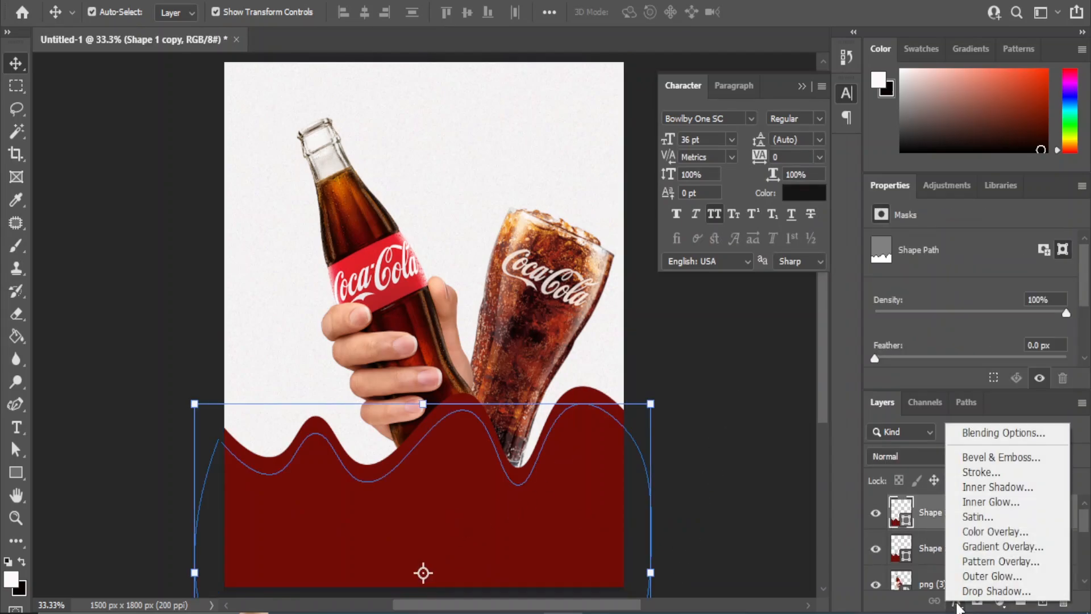
pyautogui.click(1049, 548)
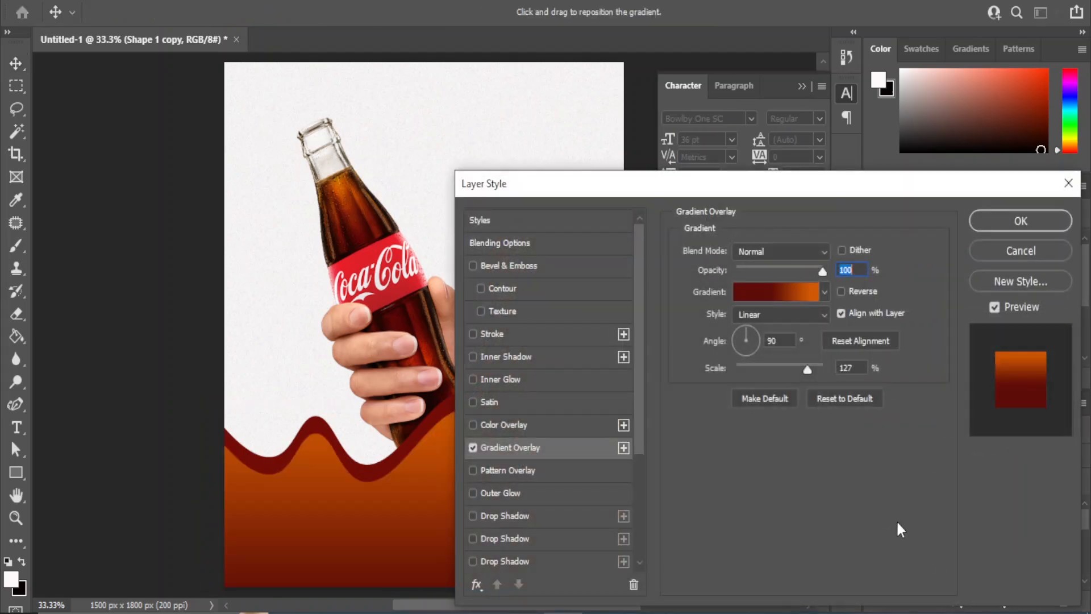
# Shift the gradient's dark red stop toward the orange one and recolor the orange stop to #ad3f03, sampled from the bottle's cola.
pyautogui.click(742, 293)
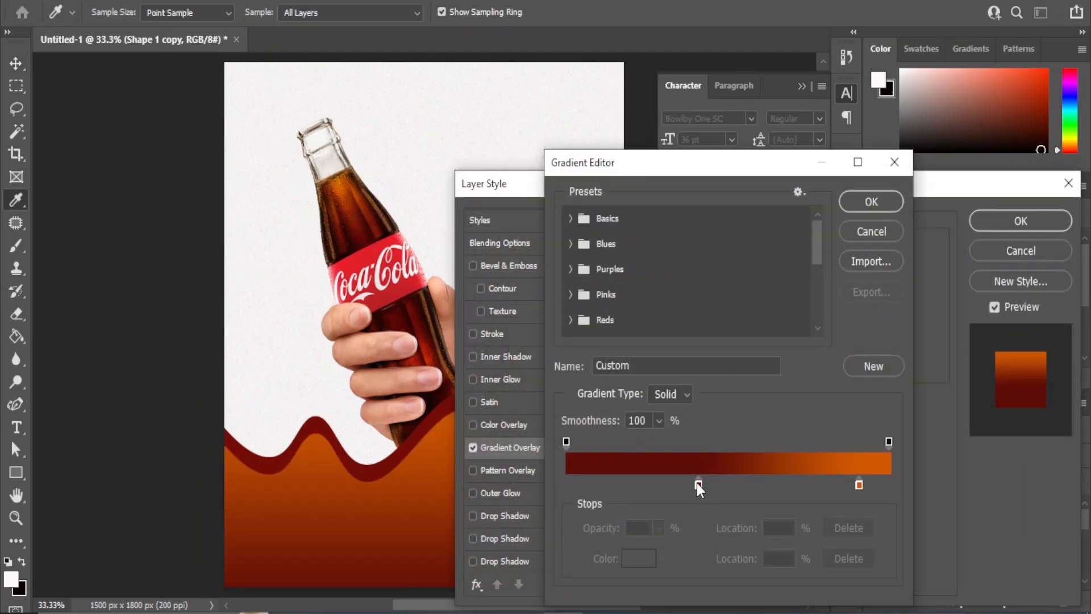
pyautogui.moveTo(700, 487); pyautogui.dragTo(758, 485)
pyautogui.click(859, 485)
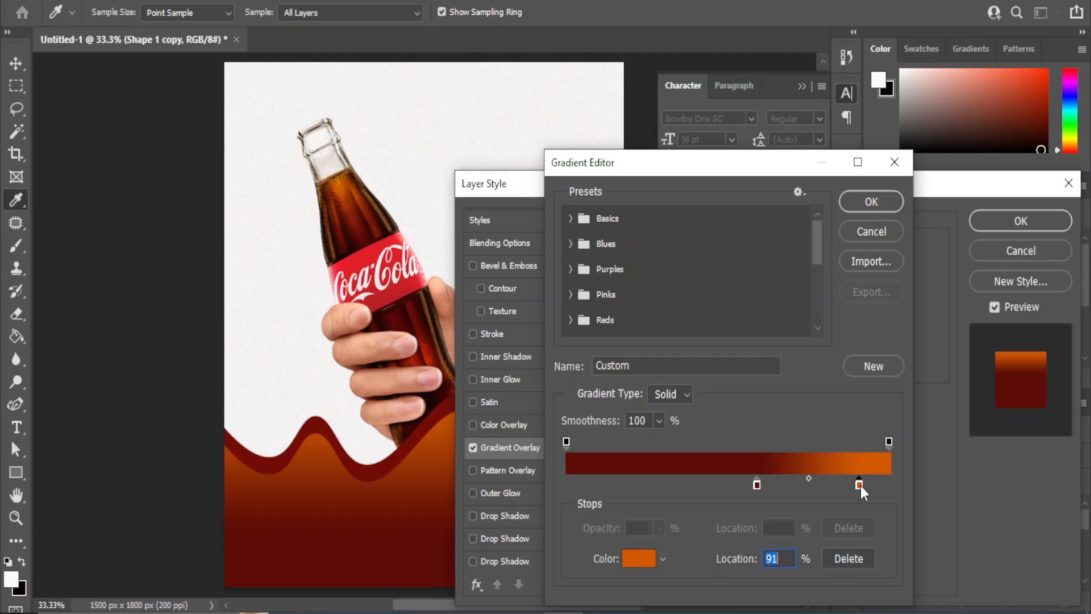
pyautogui.doubleClick(859, 485)
pyautogui.click(354, 197)
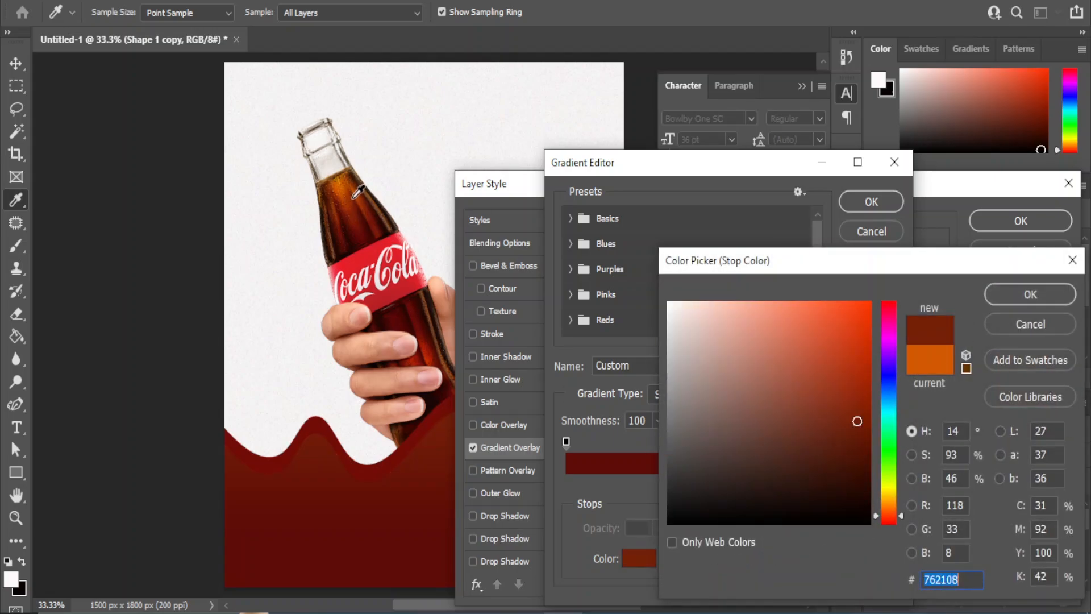
pyautogui.click(851, 404)
pyautogui.click(845, 395)
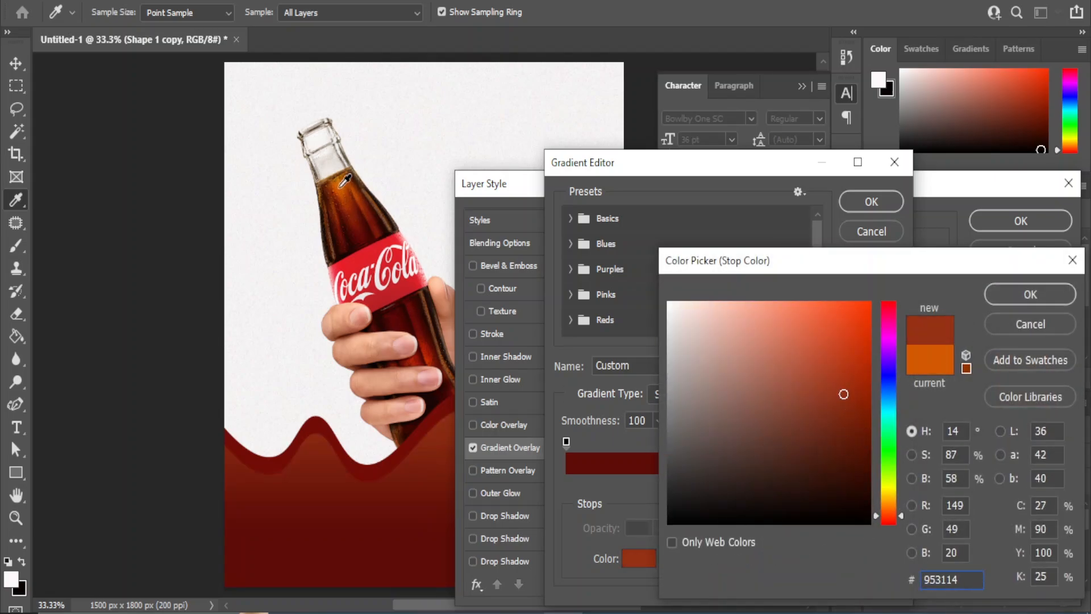
pyautogui.click(343, 195)
pyautogui.click(347, 201)
pyautogui.click(350, 196)
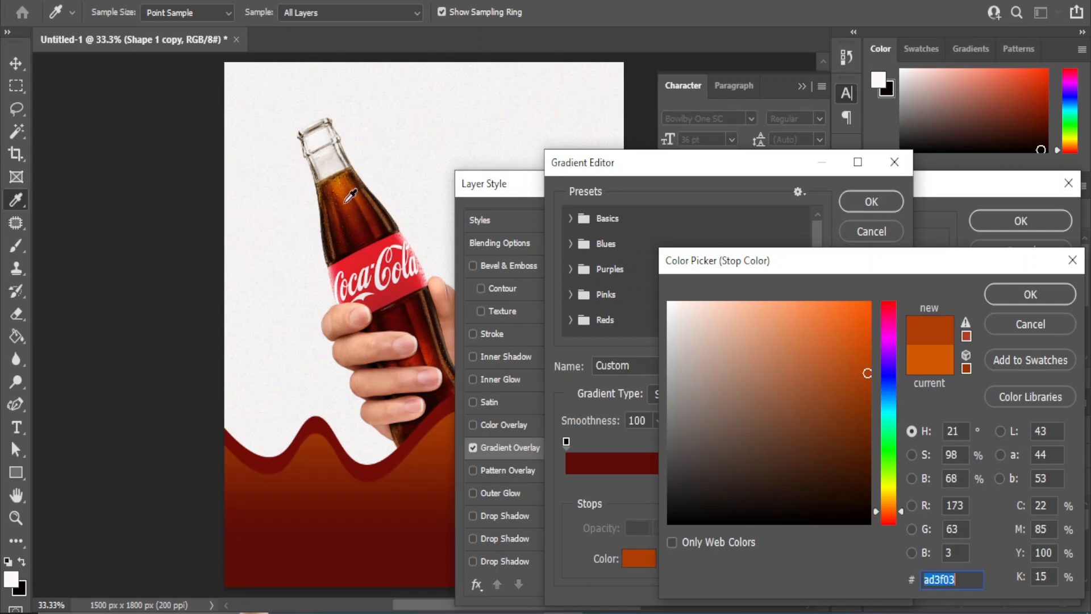
pyautogui.click(1031, 325)
# Set the gradient's dark red stop to 52% and apply the overlay to the wave copy.
pyautogui.moveTo(757, 488); pyautogui.dragTo(735, 483)
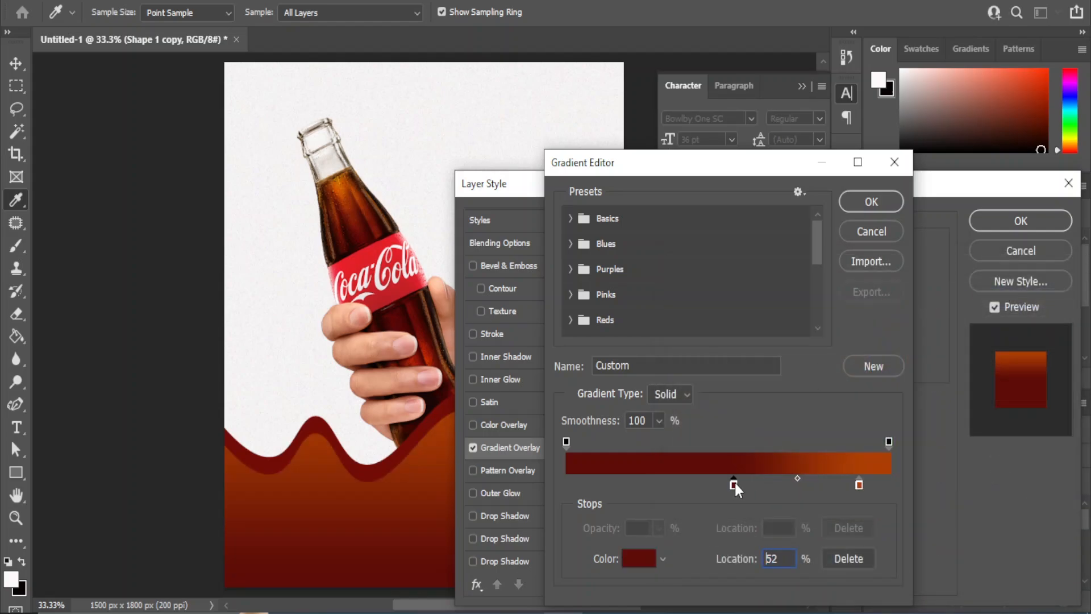
pyautogui.click(872, 201)
pyautogui.click(1014, 225)
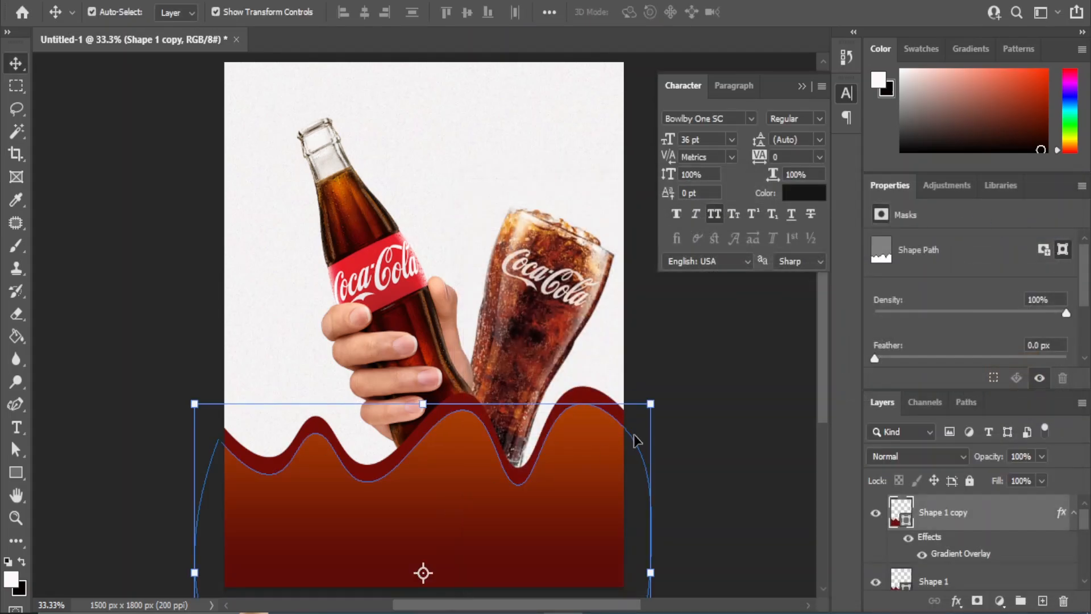
# Add a black Drop Shadow to the original dark red wave, with its size increased for a soft edge.
pyautogui.click(574, 400)
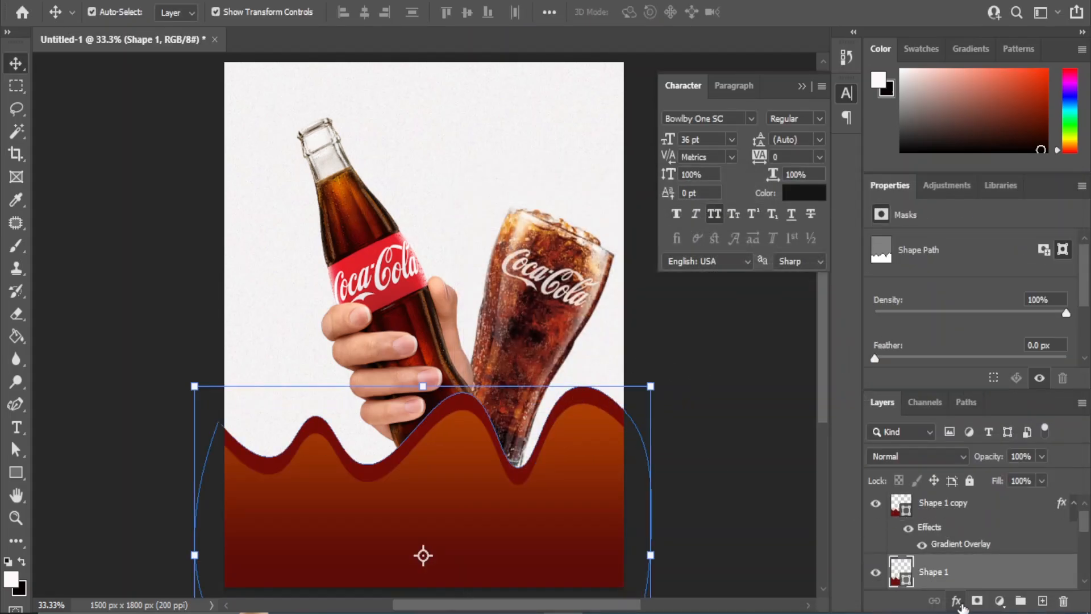
pyautogui.click(958, 601)
pyautogui.click(989, 590)
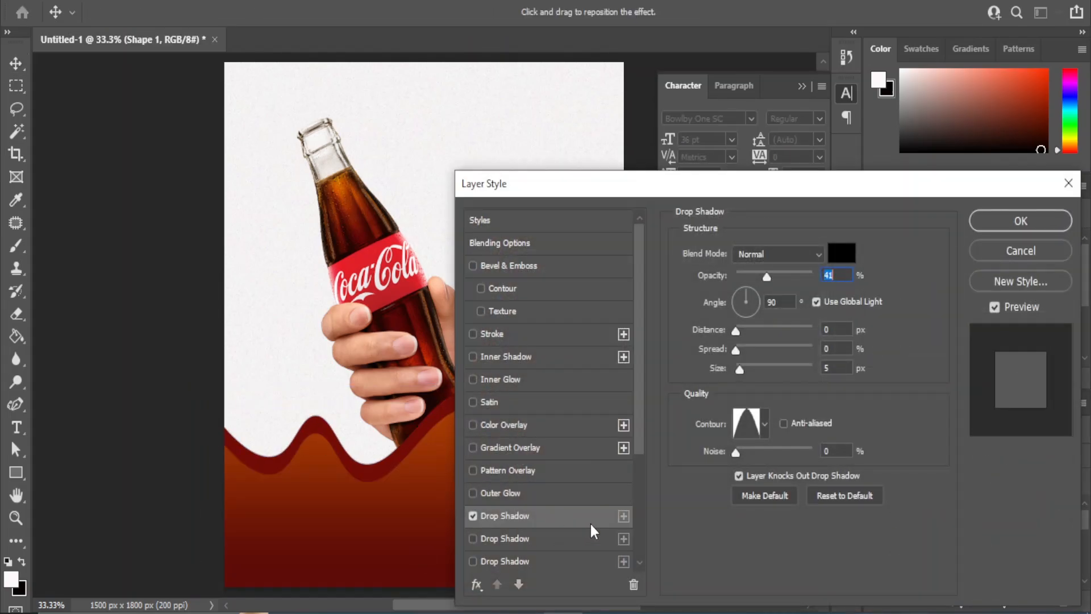
pyautogui.press('Return')
pyautogui.moveTo(743, 368); pyautogui.dragTo(760, 368)
pyautogui.press('Return')
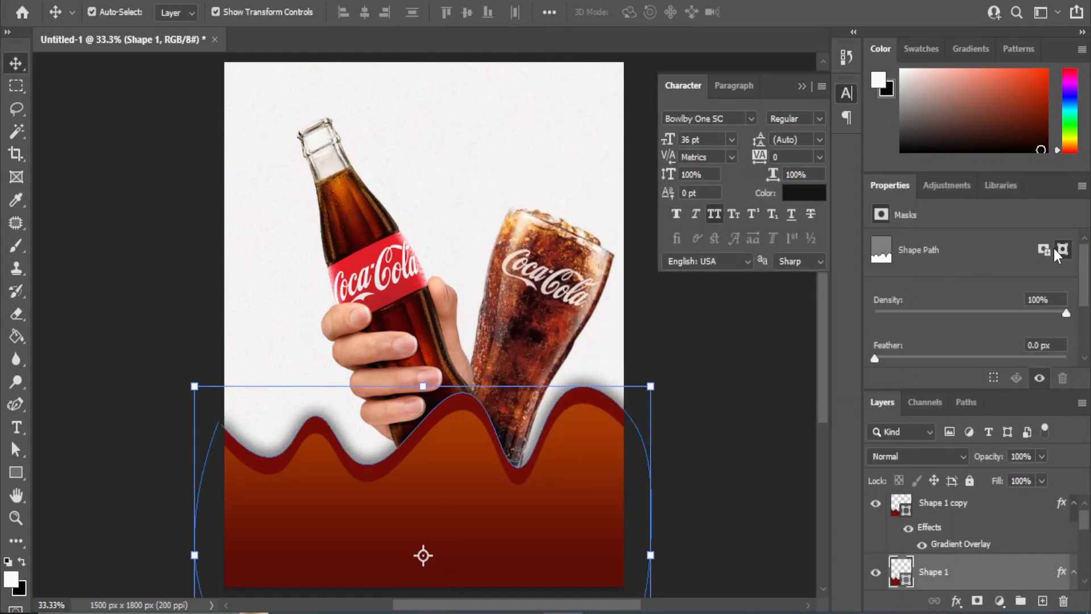
# Convert the original dark red wave to a smart object and apply a Gaussian Blur with a radius of about 5 pixels.
pyautogui.click(216, 1)
pyautogui.moveTo(275, 216)
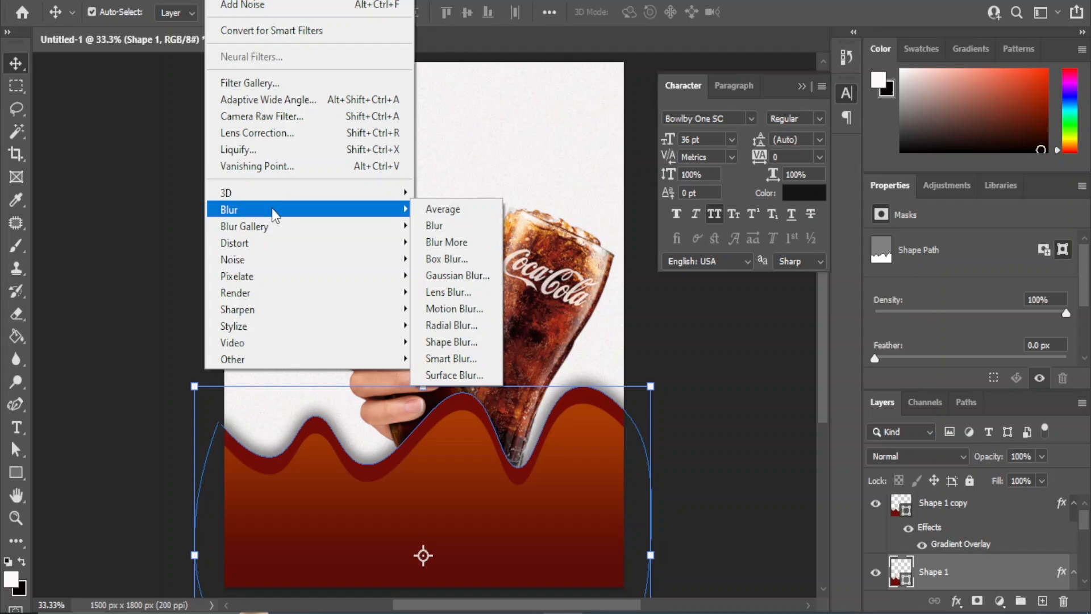
pyautogui.click(462, 275)
pyautogui.click(512, 230)
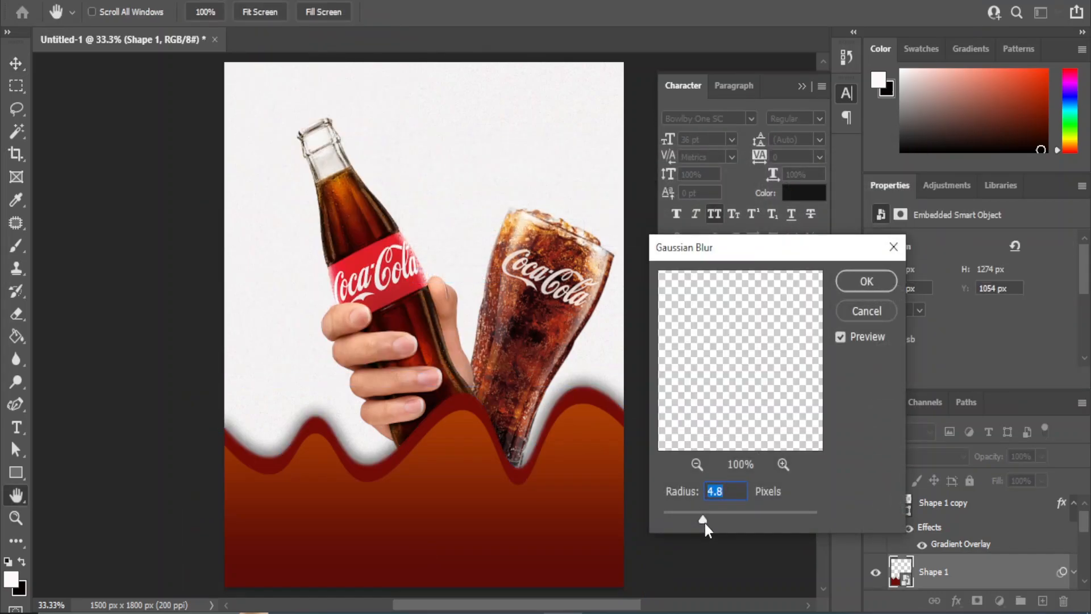
pyautogui.moveTo(728, 514); pyautogui.dragTo(698, 516)
pyautogui.click(866, 281)
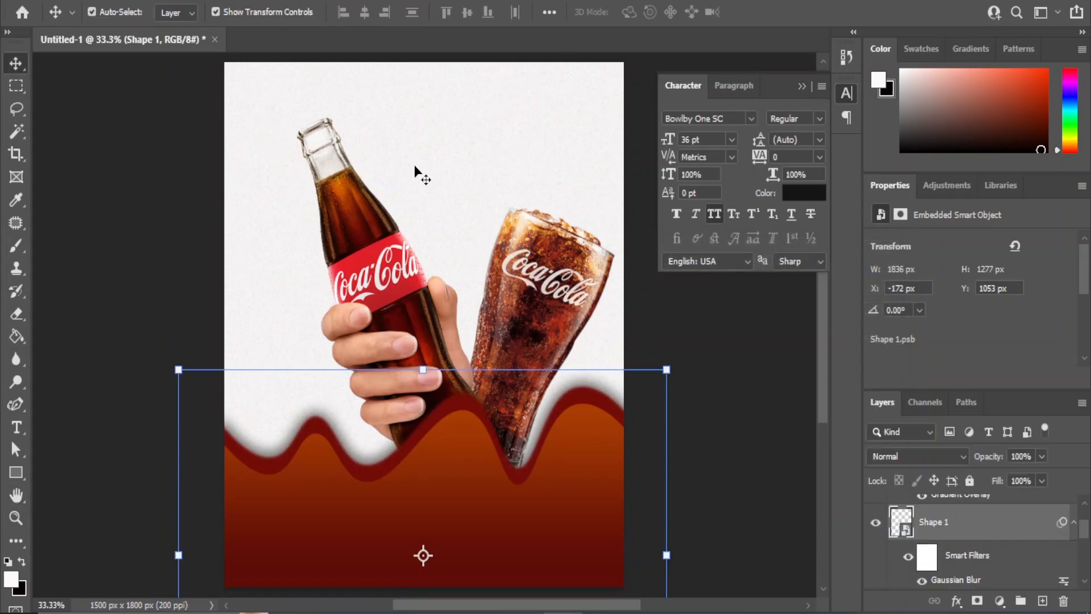
pyautogui.click(778, 414)
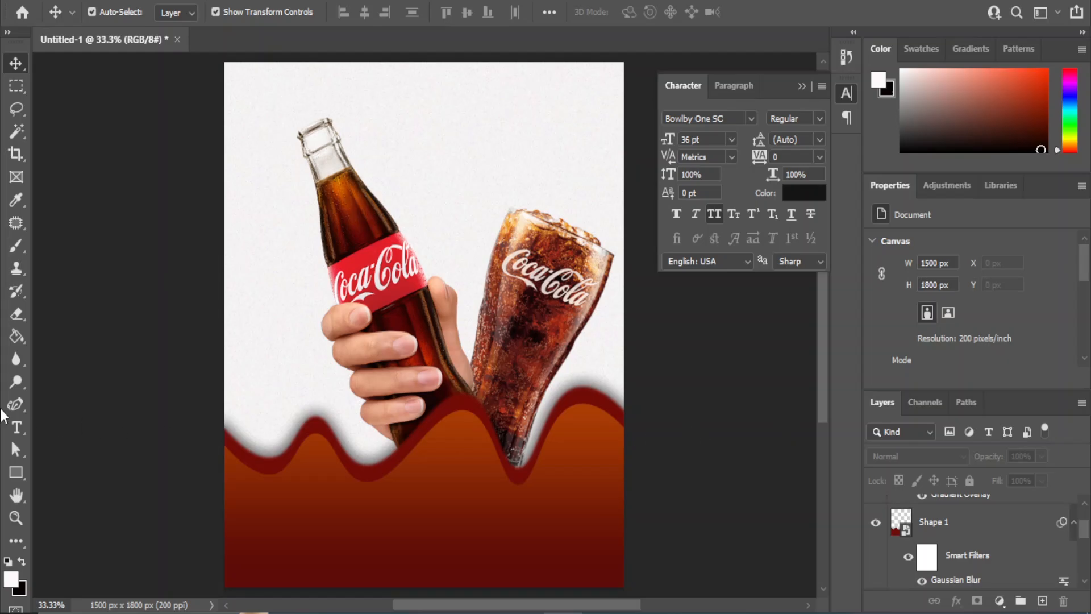
# Add the text COCA and place it beside the bottle, above the hand.
pyautogui.rightClick(16, 427)
pyautogui.click(49, 424)
pyautogui.click(260, 312)
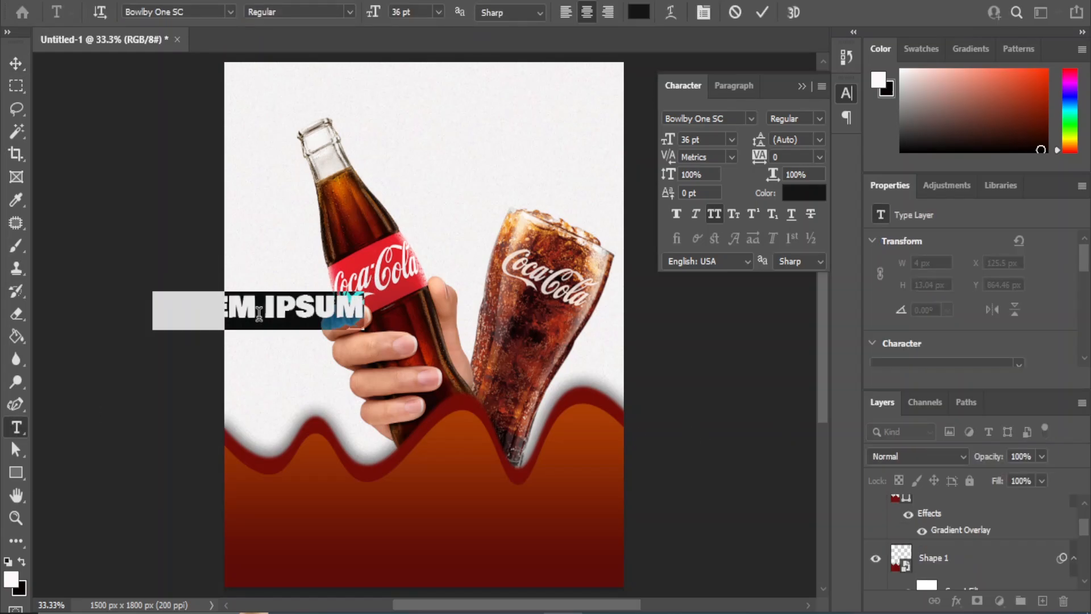
pyautogui.write('COCA')
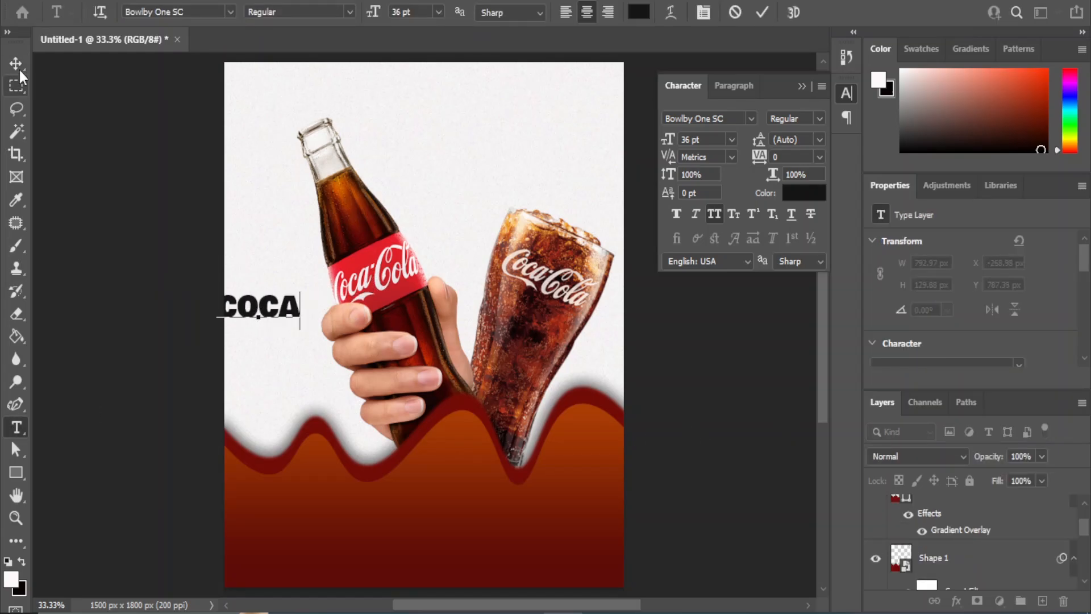
pyautogui.click(15, 63)
pyautogui.moveTo(274, 303); pyautogui.dragTo(293, 242)
# Set the COCA text to Encode Sans Normal Black at 60 pt.
pyautogui.click(729, 118)
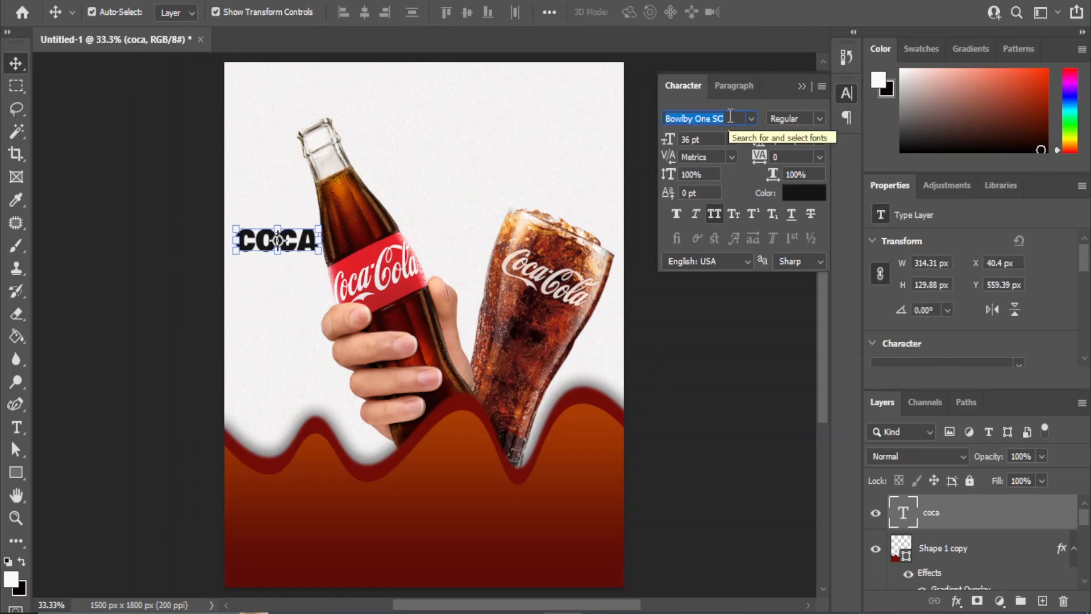
pyautogui.write('no')
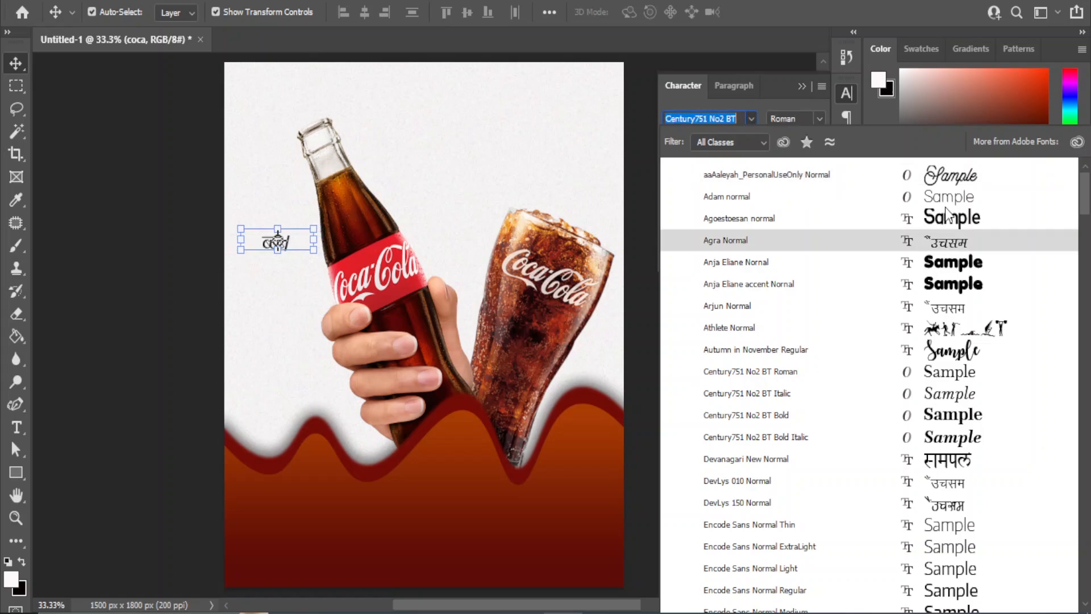
pyautogui.scroll(-8, 910, 238)
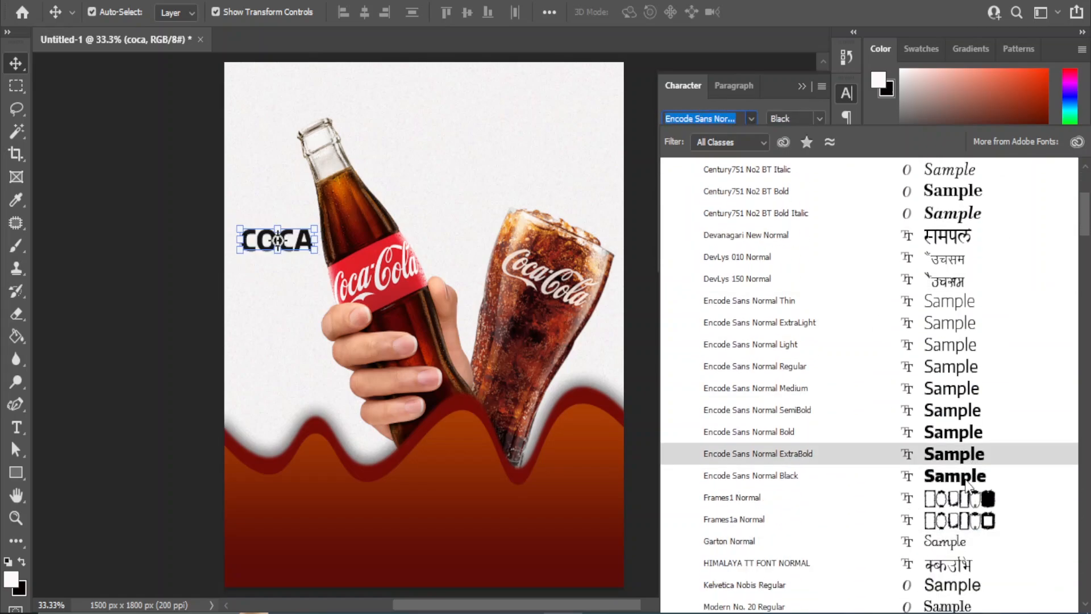
pyautogui.click(968, 478)
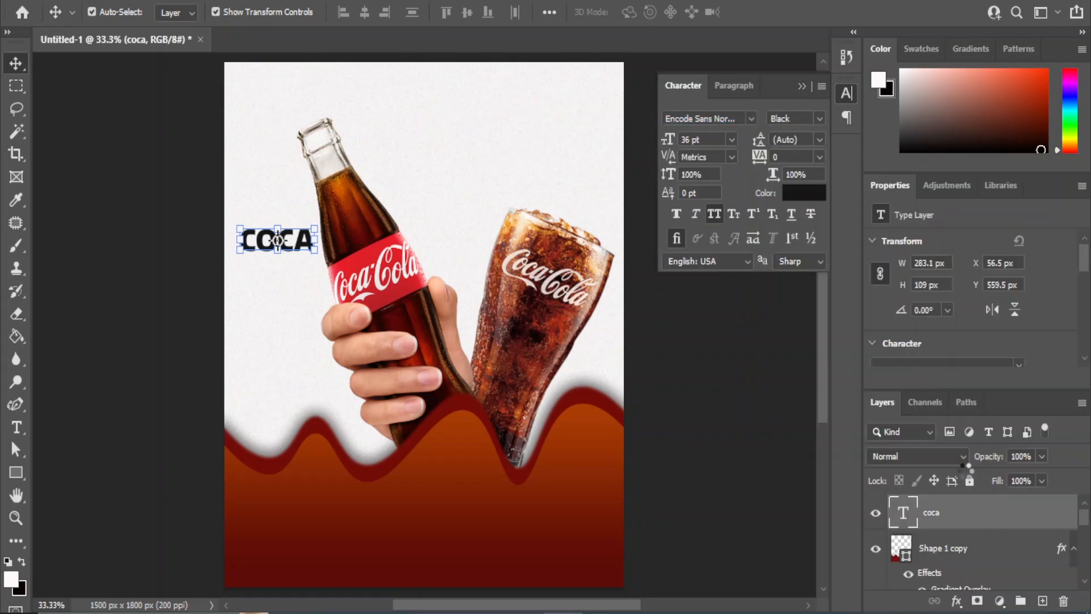
pyautogui.click(732, 140)
pyautogui.click(707, 344)
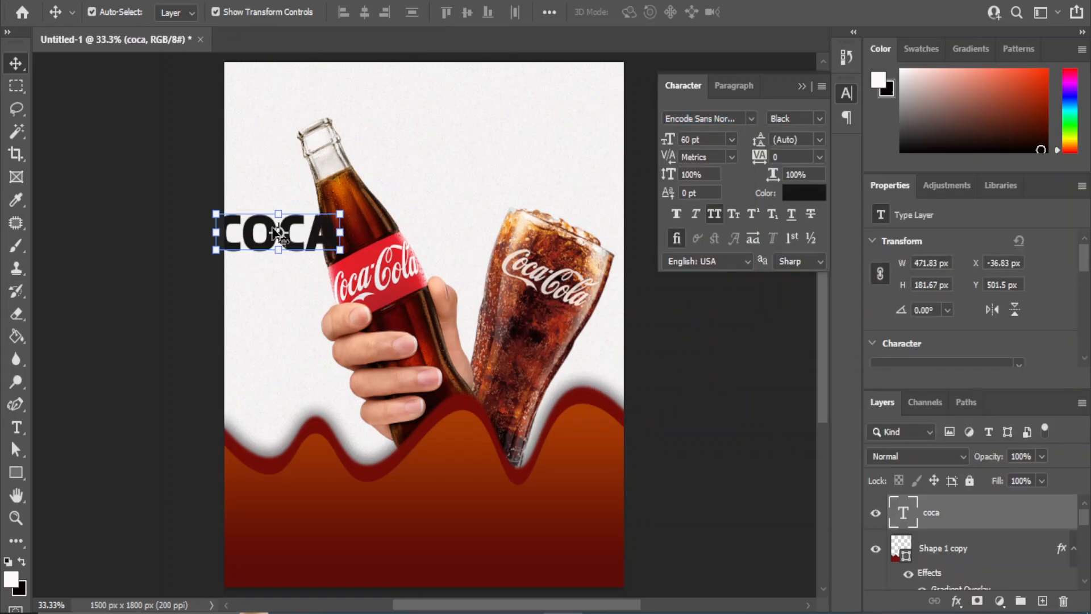
# Rotate the COCA text 90° counter-clockwise, enlarge it to about 145.8% and place it vertically along the poster's left edge.
pyautogui.hotkey('ctrl', 't')
pyautogui.rightClick(272, 228)
pyautogui.click(336, 523)
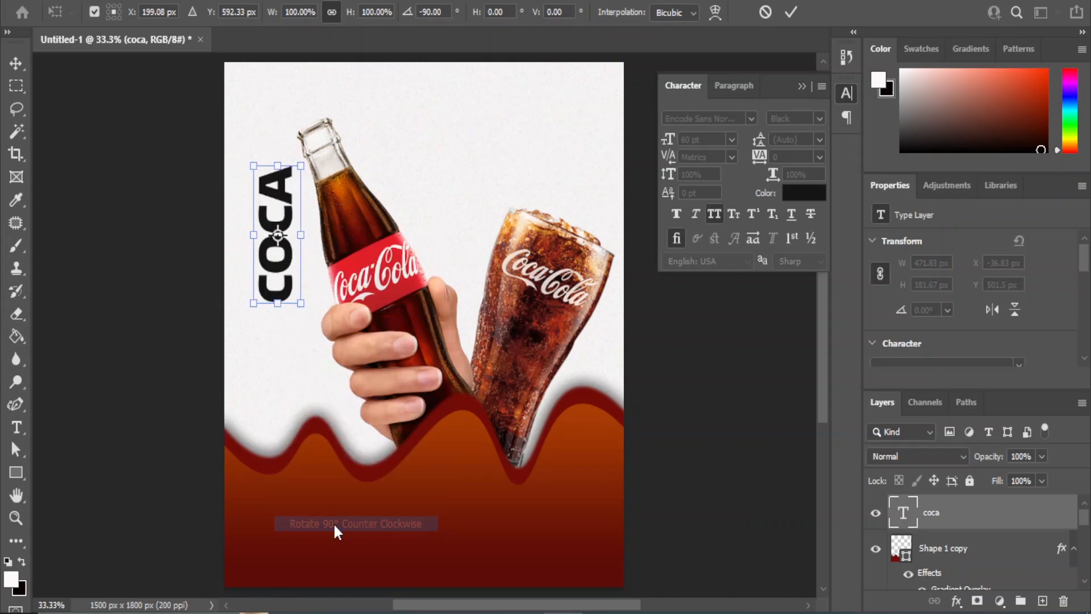
pyautogui.moveTo(279, 178); pyautogui.dragTo(252, 190)
pyautogui.moveTo(283, 306); pyautogui.dragTo(300, 358)
pyautogui.moveTo(232, 167); pyautogui.dragTo(229, 158)
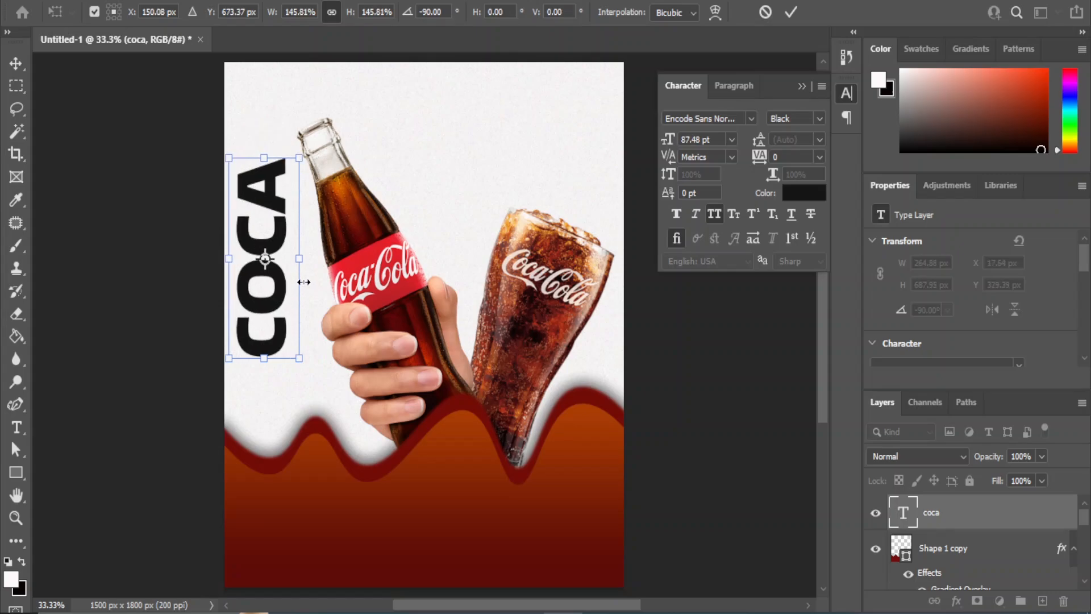
pyautogui.press('Return')
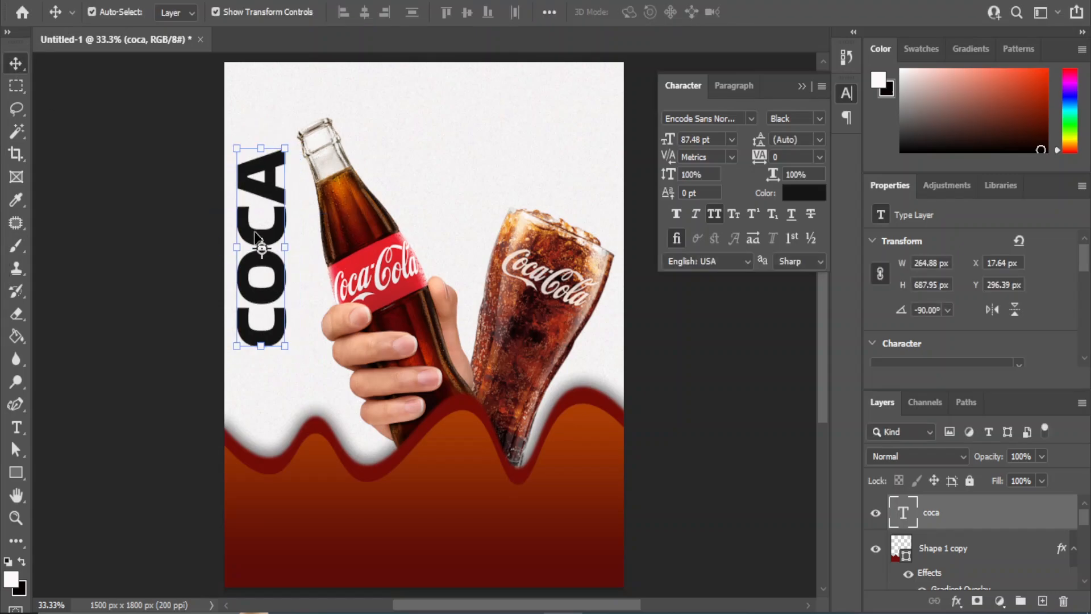
# Nudge the vertical COCA text closer to the poster's left edge and slightly higher.
pyautogui.hotkey('shift', 'Left')
pyautogui.hotkey('shift', 'Left')
pyautogui.hotkey('shift', 'Up')
pyautogui.hotkey('shift', 'Up')
pyautogui.hotkey('shift', 'Up')
pyautogui.hotkey('shift', 'Up')
pyautogui.hotkey('shift', 'Up')
pyautogui.hotkey('shift', 'Up')
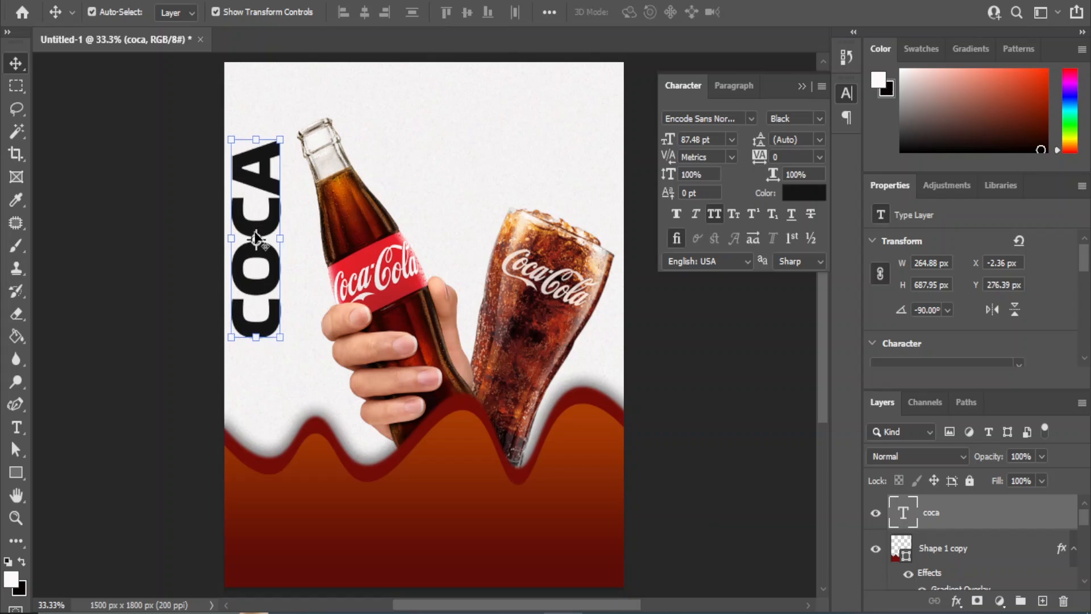
pyautogui.hotkey('shift', 'Down')
pyautogui.hotkey('shift', 'Down')
pyautogui.hotkey('shift', 'Down')
pyautogui.hotkey('shift', 'Down')
pyautogui.click(707, 406)
# Add the horizontal text cola below the vertical COCA text, in the same font at 60 pt.
pyautogui.click(16, 428)
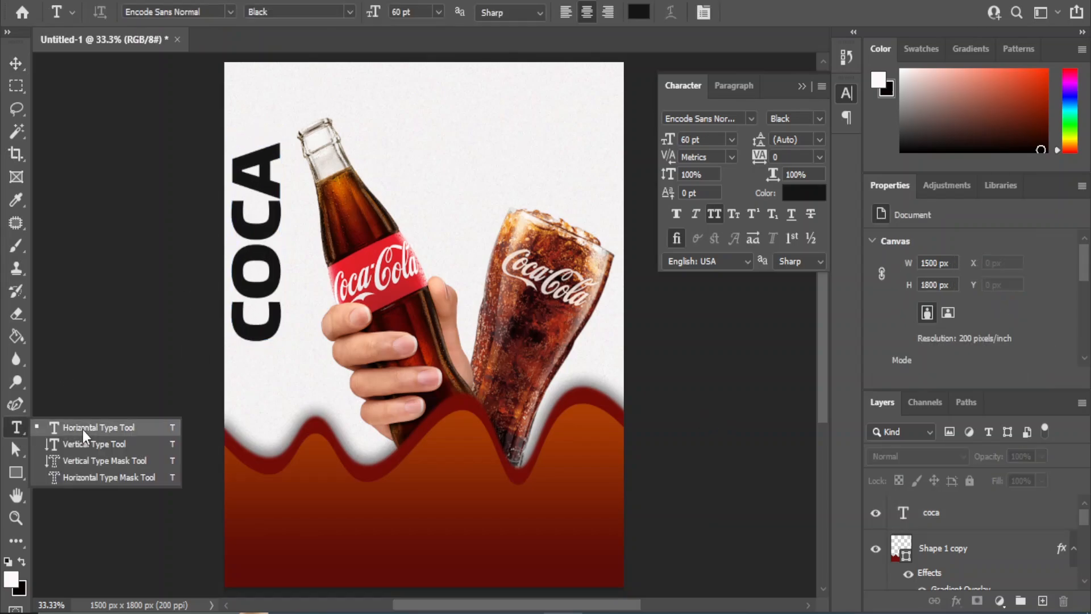
pyautogui.click(97, 423)
pyautogui.click(256, 396)
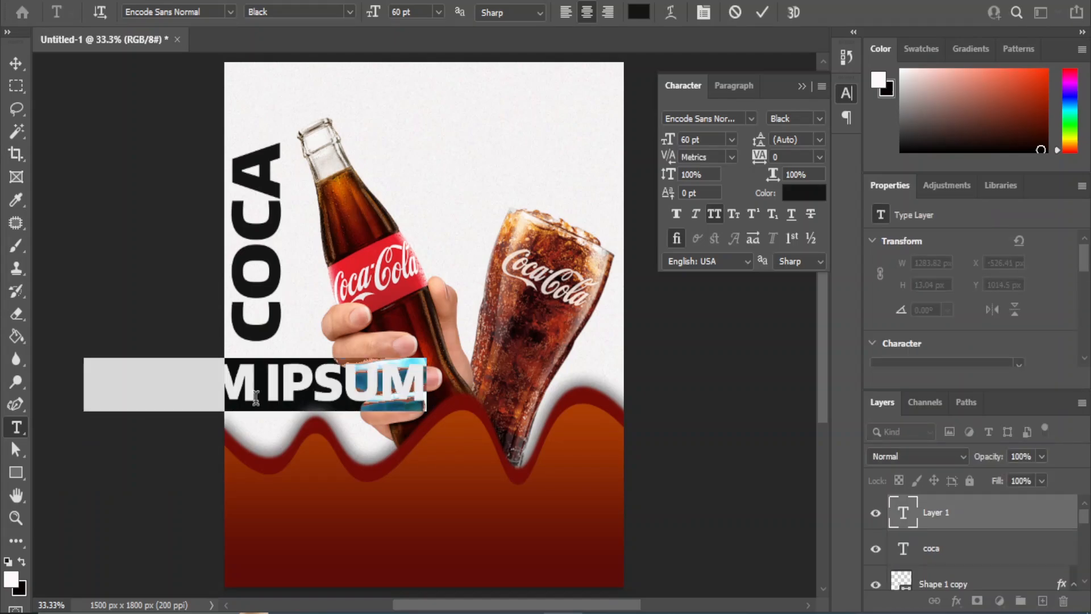
pyautogui.write('cola')
pyautogui.hotkey('ctrl', 'Return')
pyautogui.press('v')
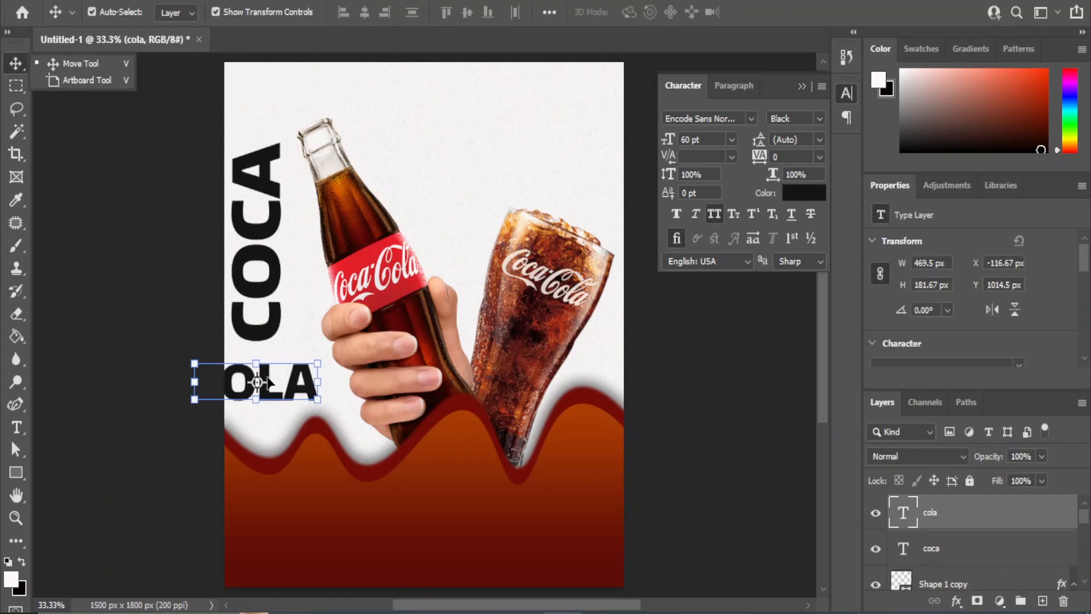
# Scale the COLA text to about 87.4% and place it directly beneath COCA, flush with its left side.
pyautogui.moveTo(268, 384); pyautogui.dragTo(332, 394)
pyautogui.hotkey('ctrl', 't')
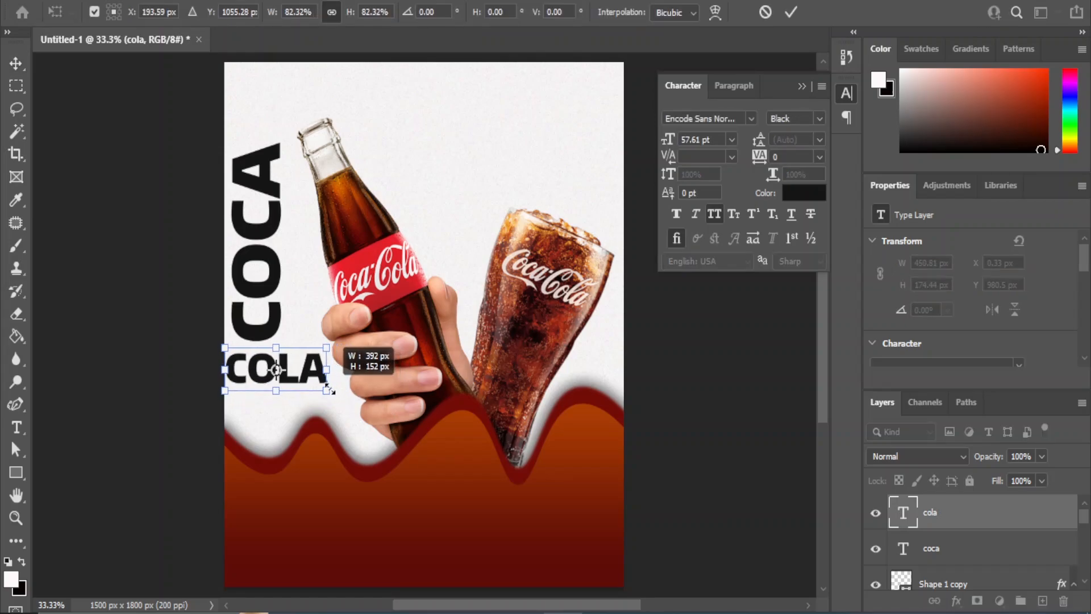
pyautogui.moveTo(233, 366); pyautogui.dragTo(238, 368)
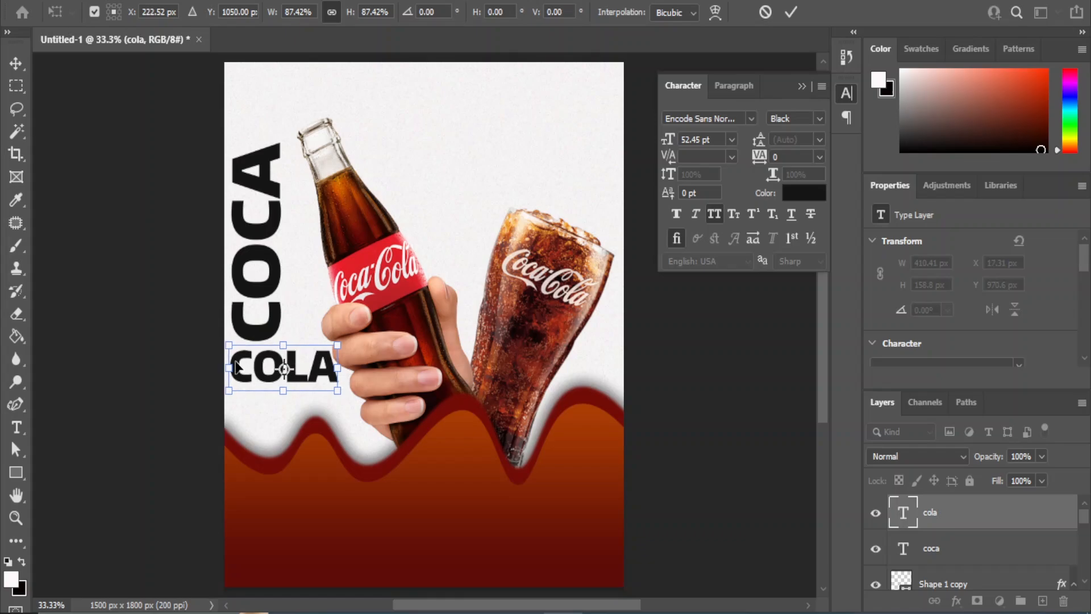
pyautogui.press('Return')
pyautogui.click(691, 405)
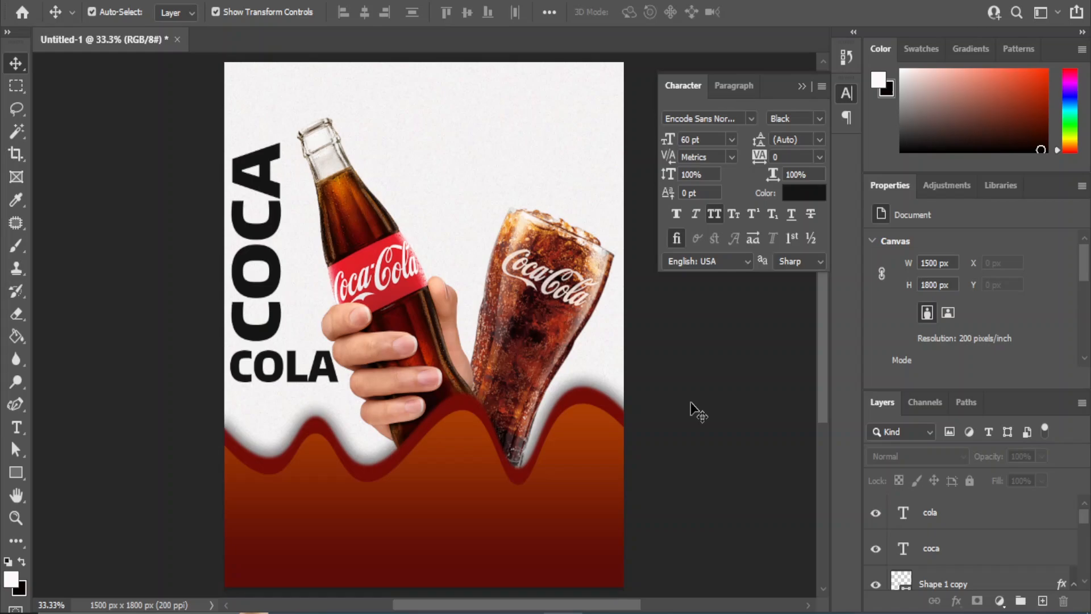
# Add a 16 px dark red outside stroke to the vertical COCA text.
pyautogui.click(277, 251)
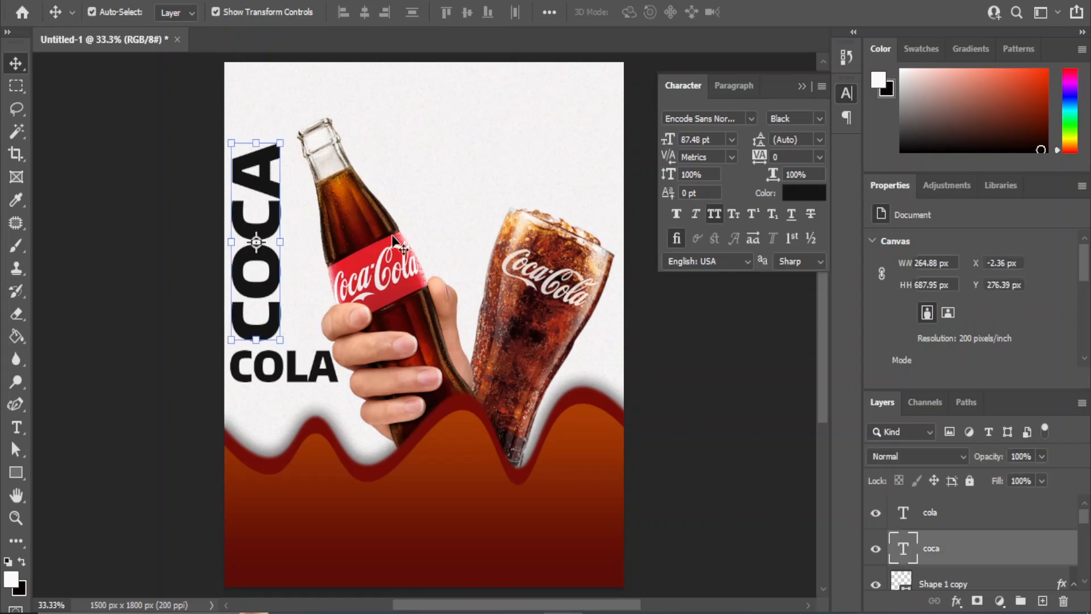
pyautogui.click(957, 601)
pyautogui.click(984, 446)
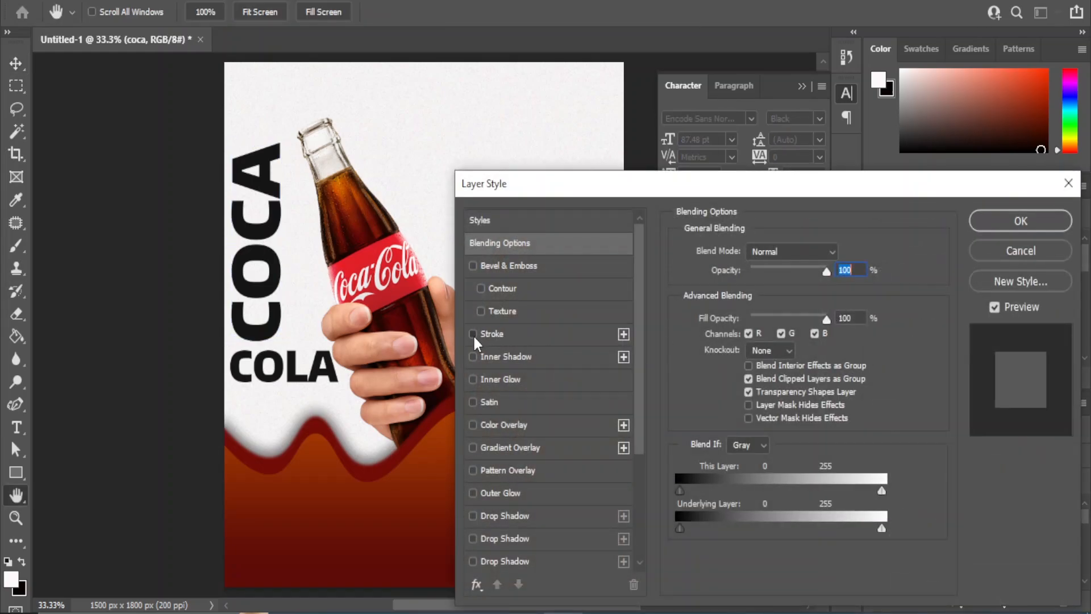
pyautogui.click(474, 334)
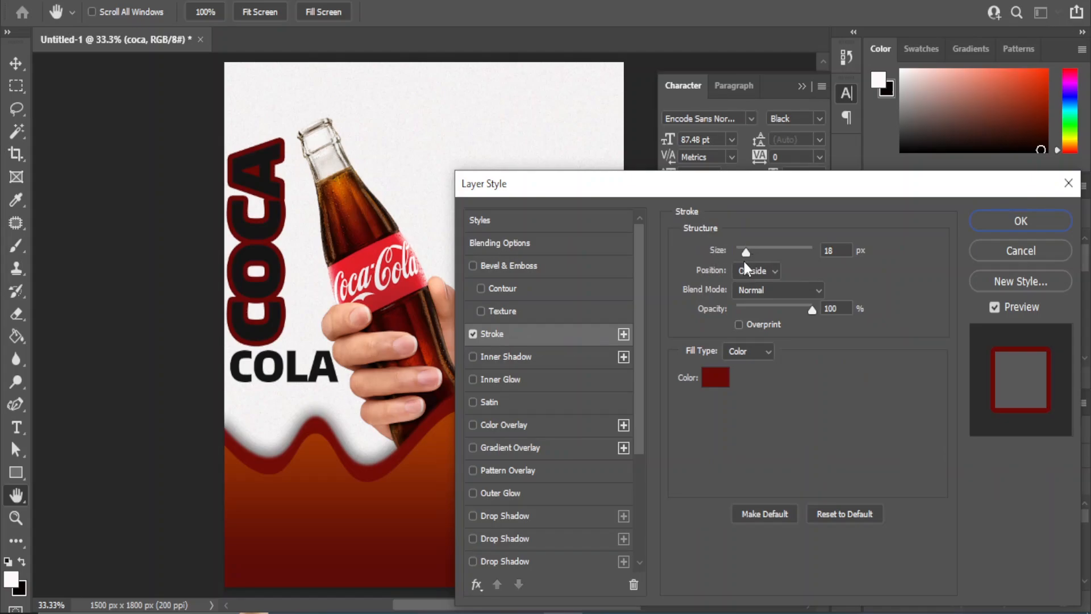
pyautogui.moveTo(747, 251); pyautogui.dragTo(745, 255)
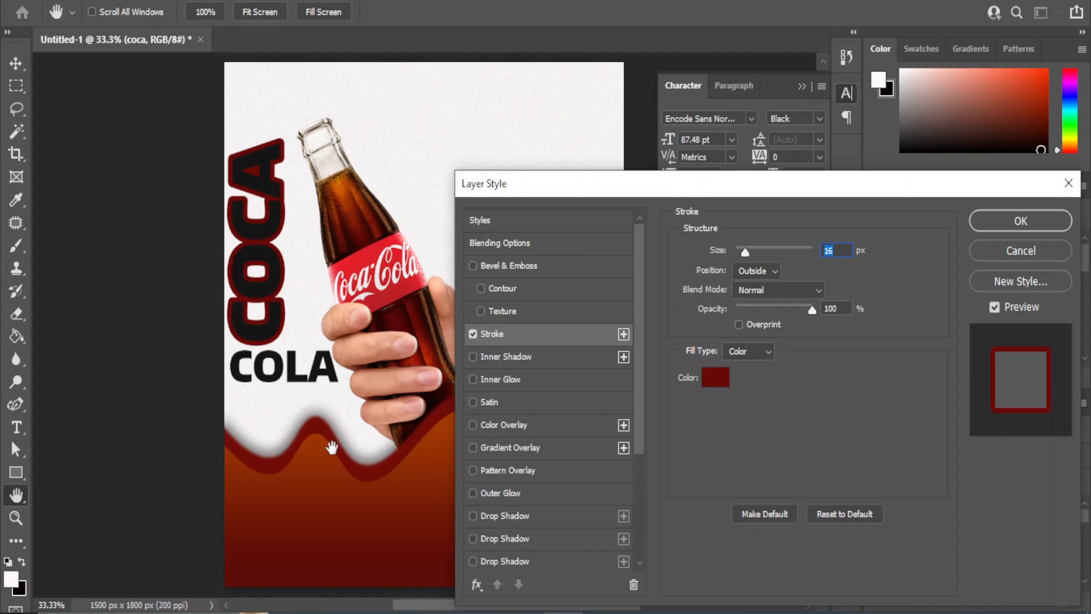
pyautogui.moveTo(689, 185); pyautogui.dragTo(661, 186)
pyautogui.click(992, 224)
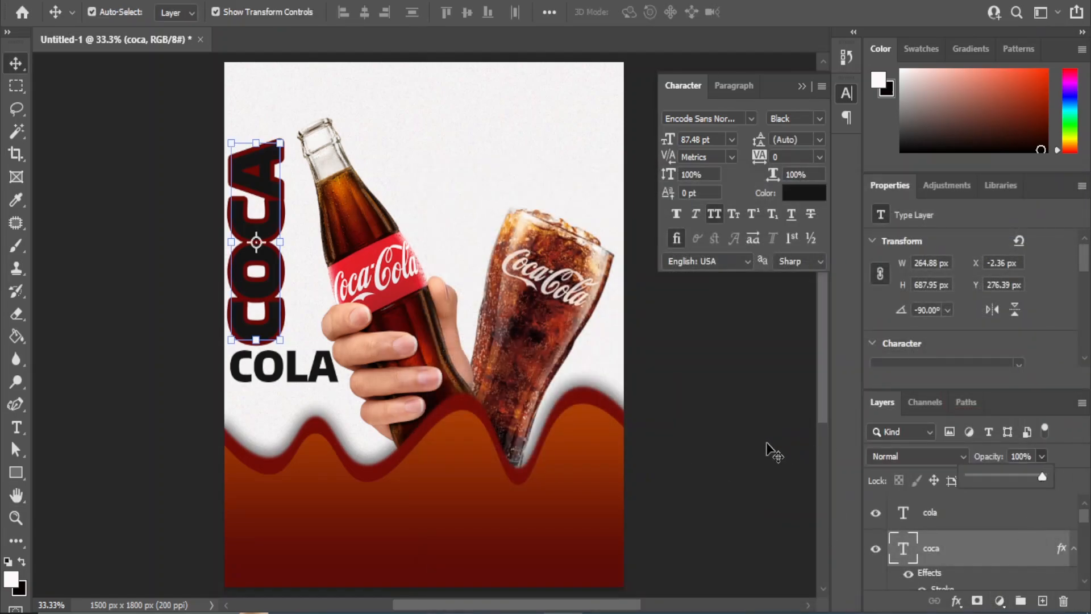
pyautogui.click(768, 451)
# Add the same dark red outside stroke to the horizontal COLA text.
pyautogui.click(919, 519)
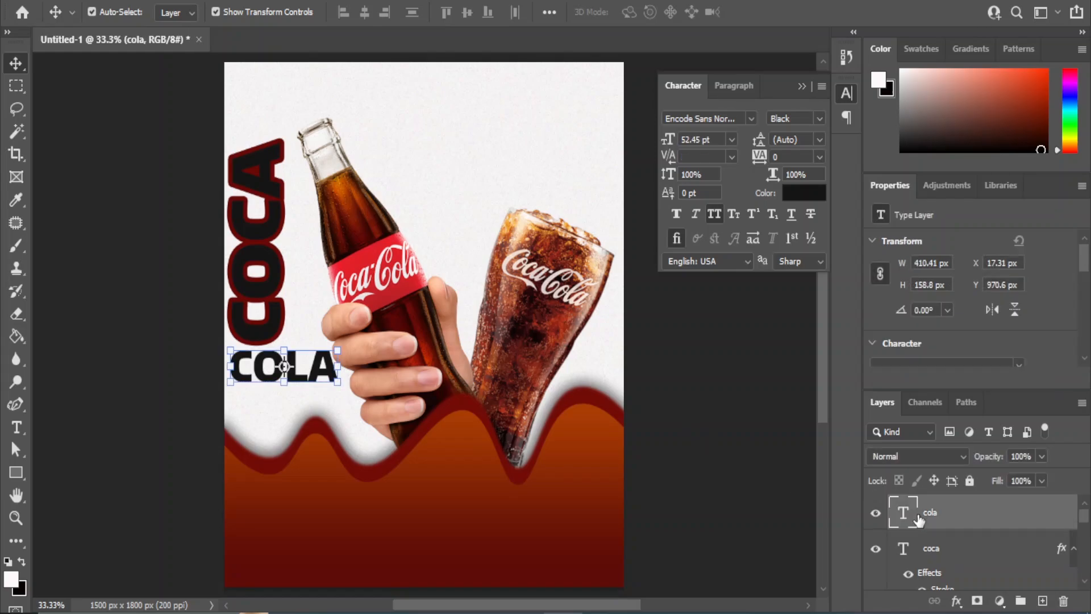
pyautogui.click(955, 603)
pyautogui.click(969, 433)
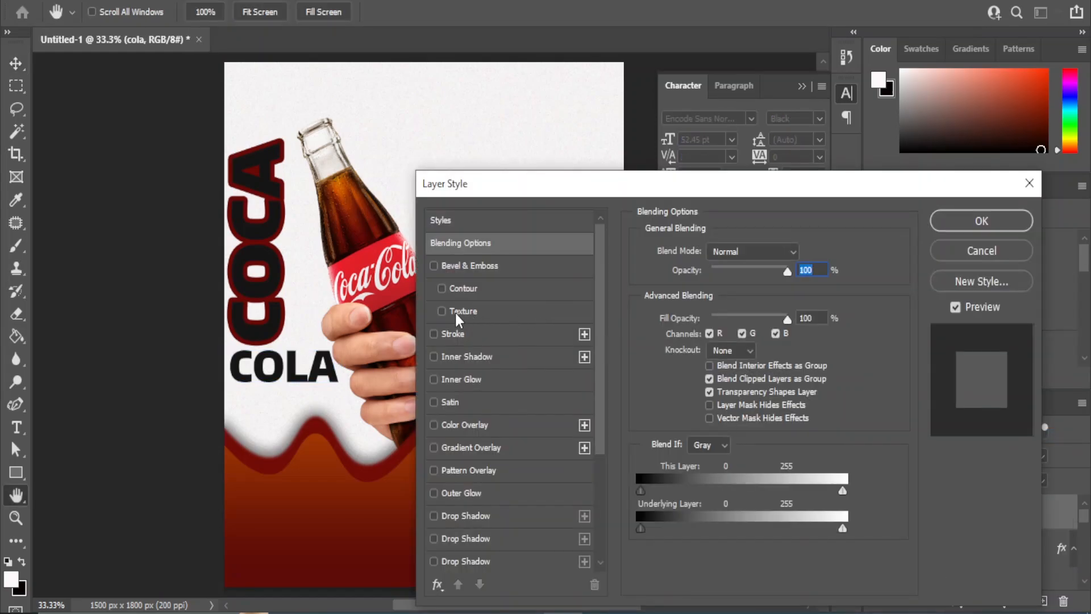
pyautogui.click(436, 334)
pyautogui.click(979, 222)
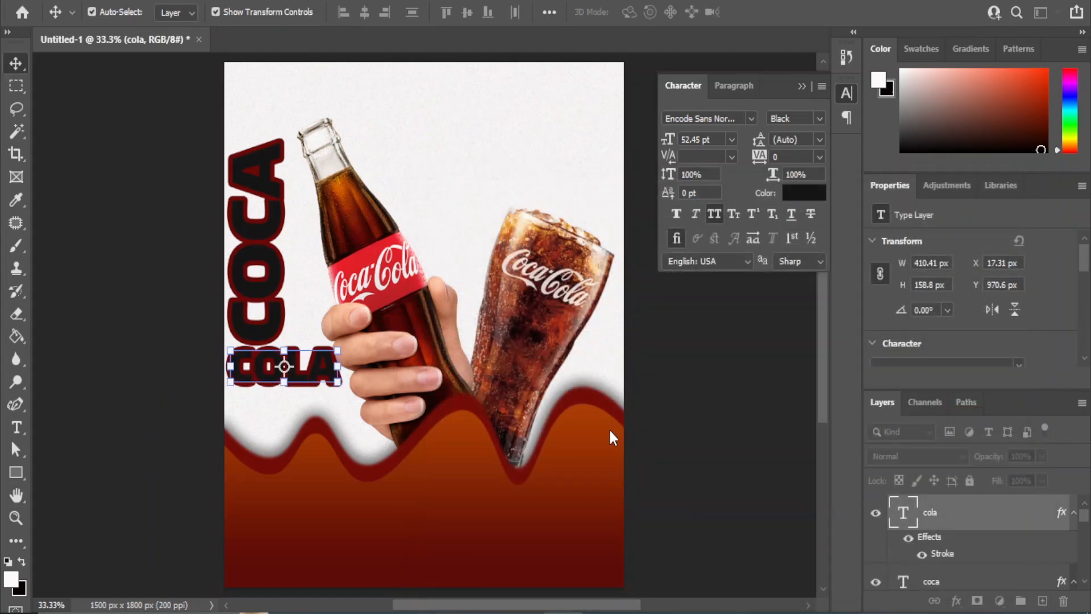
# Set the fill of both the COLA and COCA text layers to 0% so only their outlines show.
pyautogui.click(1041, 482)
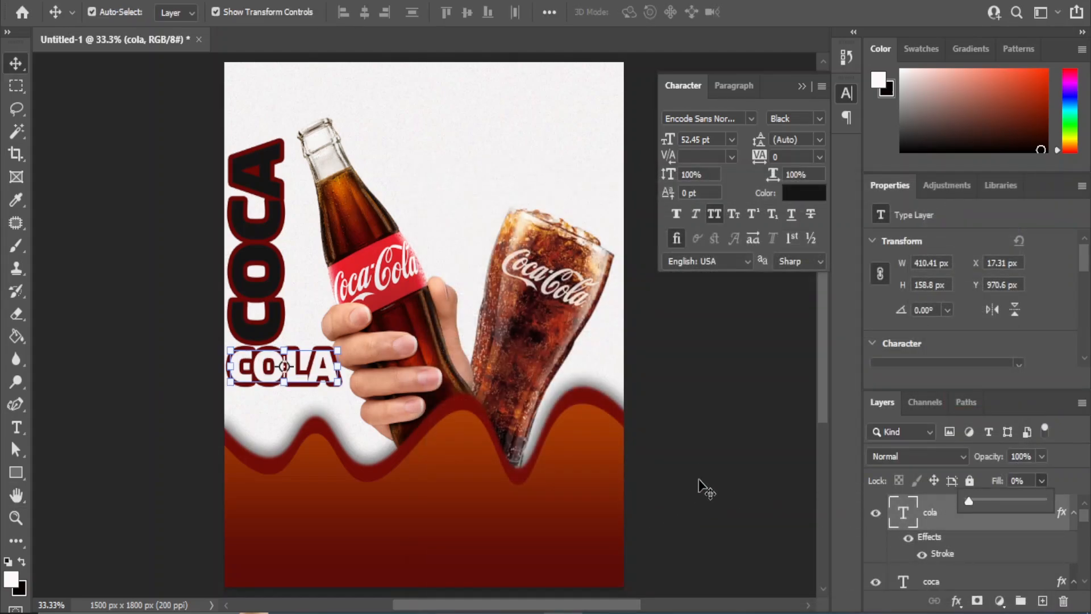
pyautogui.click(699, 479)
pyautogui.click(267, 259)
pyautogui.click(1043, 482)
pyautogui.moveTo(1003, 500); pyautogui.dragTo(955, 493)
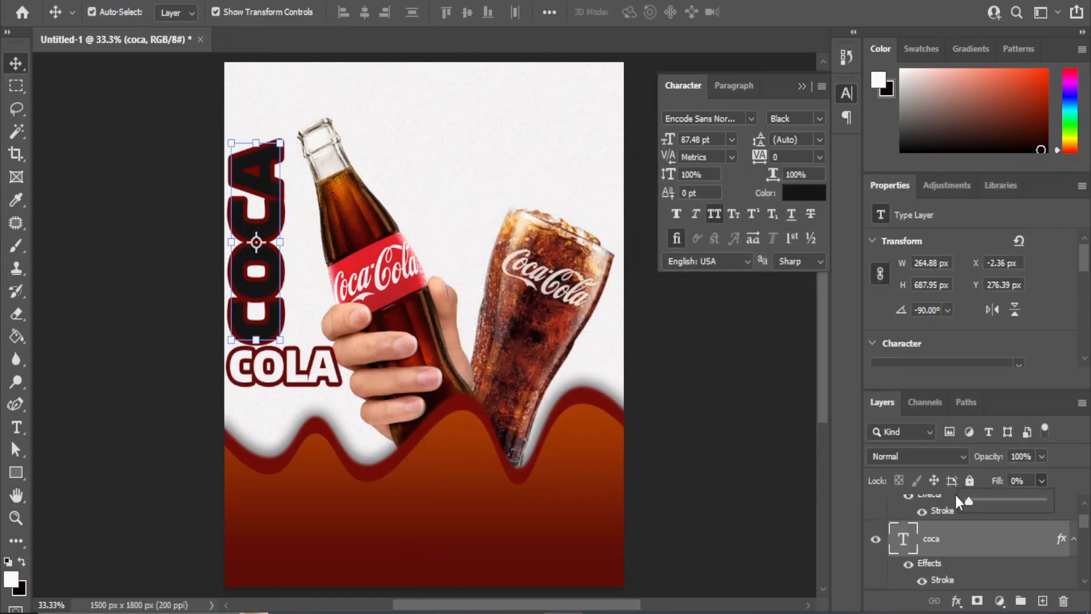
pyautogui.click(690, 431)
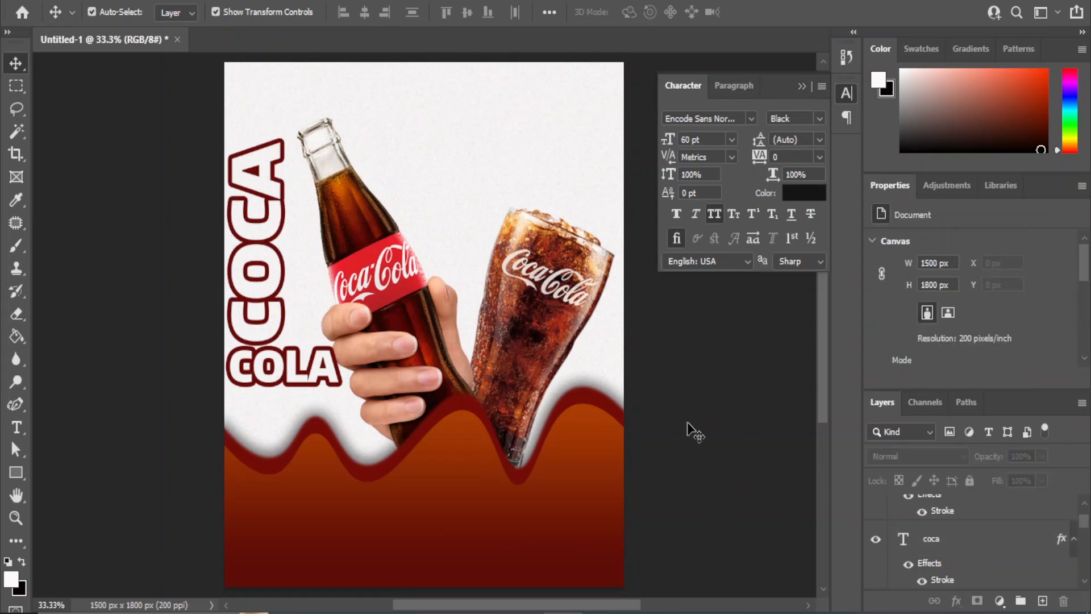
# Nudge the COLA text down about 24 px to separate its outline from the COCA text.
pyautogui.click(272, 365)
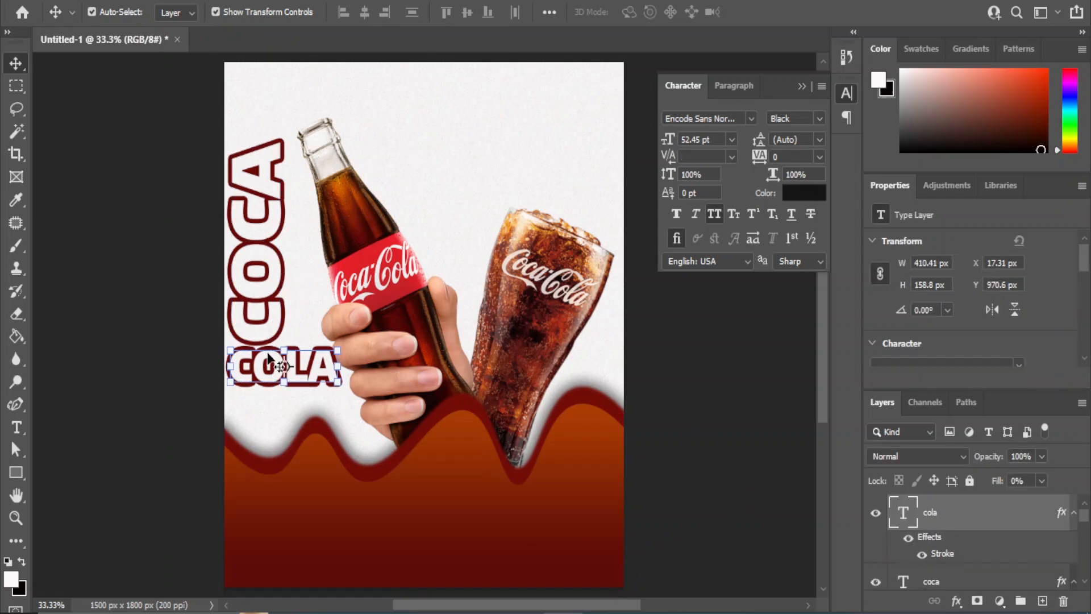
pyautogui.press('Down')
pyautogui.press('Down')
pyautogui.press('Down')
pyautogui.press('Down')
pyautogui.press('Down')
pyautogui.press('Down')
pyautogui.press('Down')
pyautogui.press('Down')
pyautogui.press('Down')
pyautogui.press('Down')
pyautogui.press('Down')
pyautogui.press('Down')
pyautogui.press('Down')
pyautogui.press('Down')
pyautogui.press('Down')
pyautogui.press('Down')
pyautogui.press('Down')
pyautogui.press('Down')
pyautogui.press('Down')
pyautogui.press('Down')
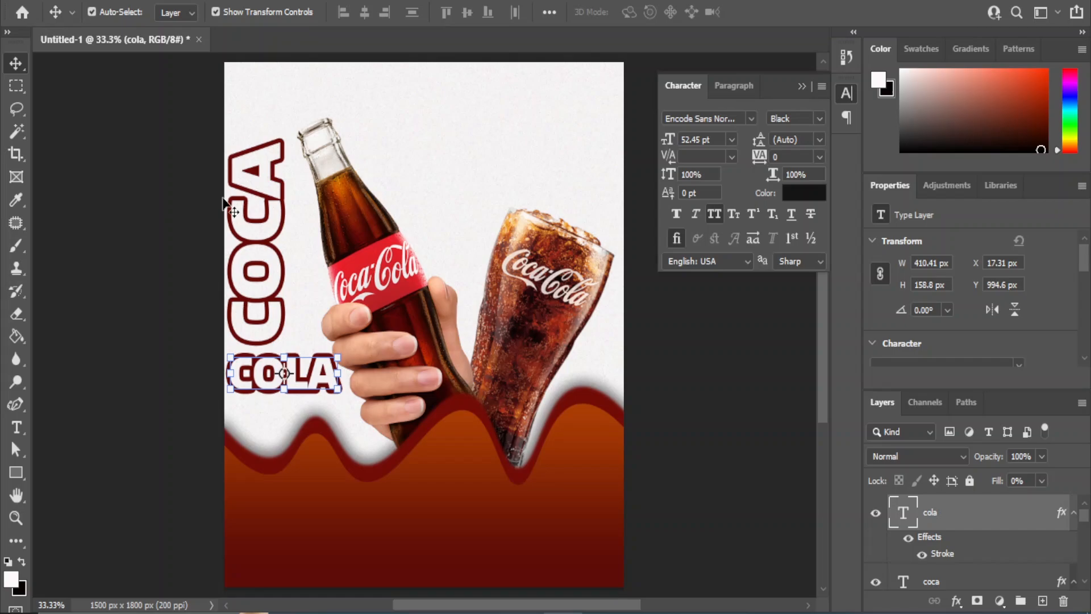
pyautogui.click(735, 418)
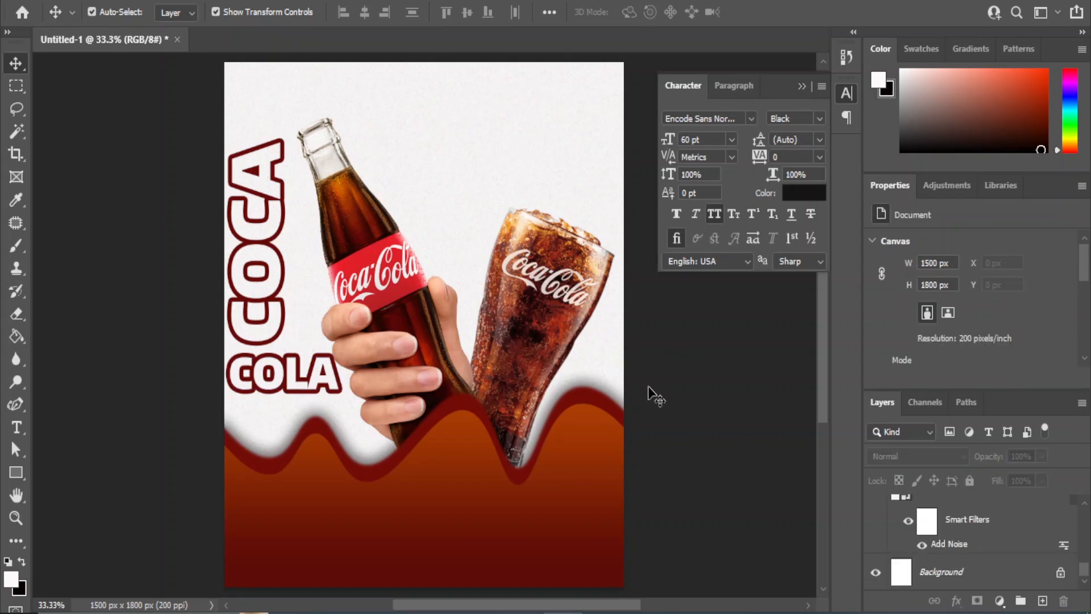
# Place the cola splash image png (4), scale it to about 42% and position it above the glass in the poster's upper right.
pyautogui.click(533, 562)
pyautogui.moveTo(486, 174); pyautogui.dragTo(500, 324)
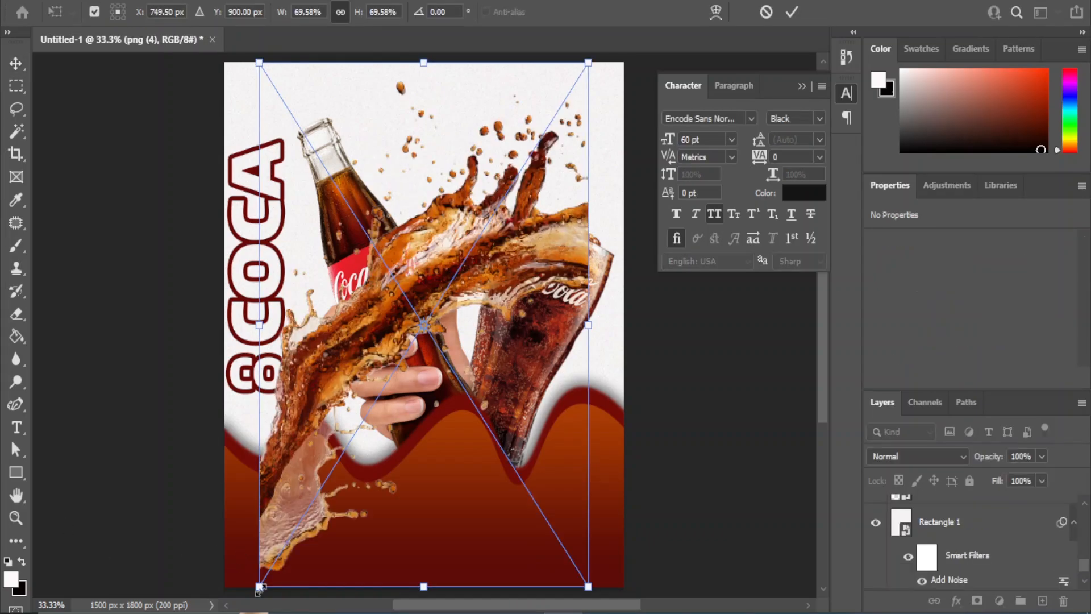
pyautogui.moveTo(259, 588); pyautogui.dragTo(416, 336)
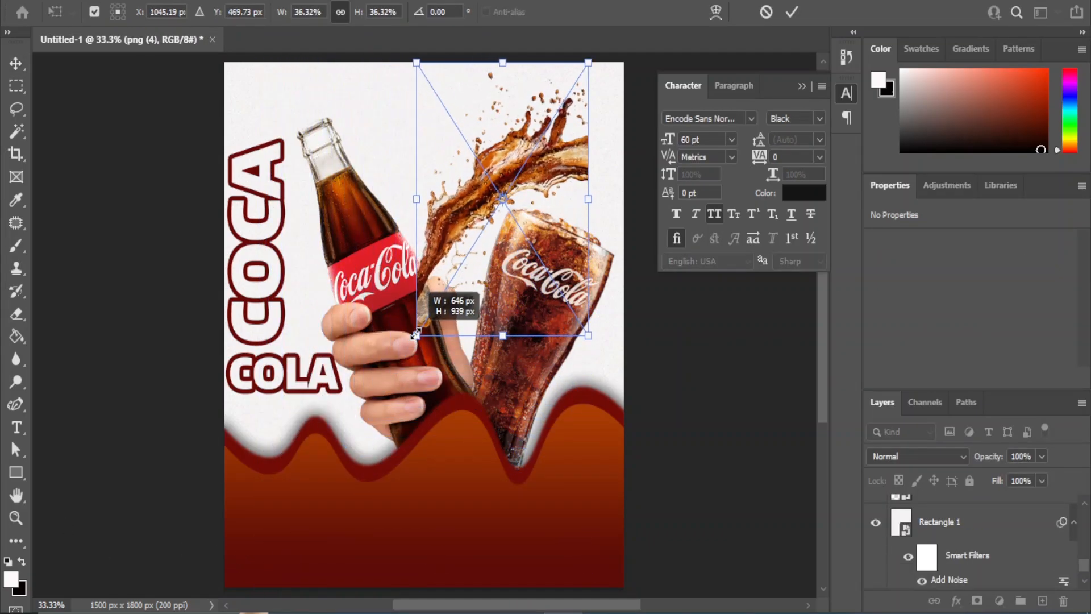
pyautogui.moveTo(589, 335); pyautogui.dragTo(645, 376)
pyautogui.moveTo(442, 297); pyautogui.dragTo(441, 258)
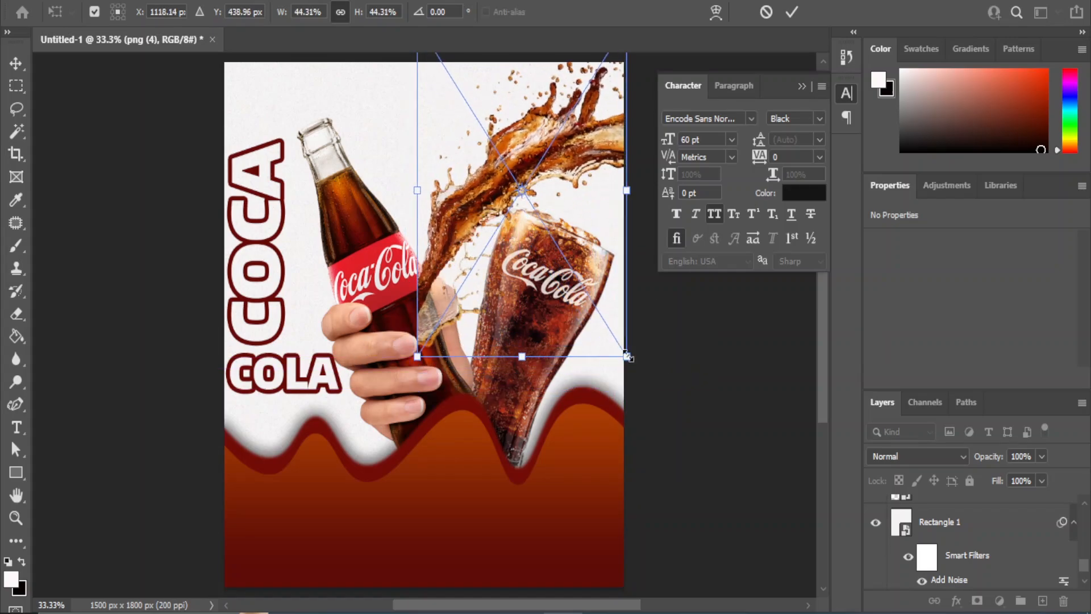
pyautogui.moveTo(627, 357); pyautogui.dragTo(616, 341)
pyautogui.moveTo(494, 190)
pyautogui.mouseDown()
pyautogui.moveTo(516, 171)
pyautogui.moveTo(504, 173)
pyautogui.mouseUp()
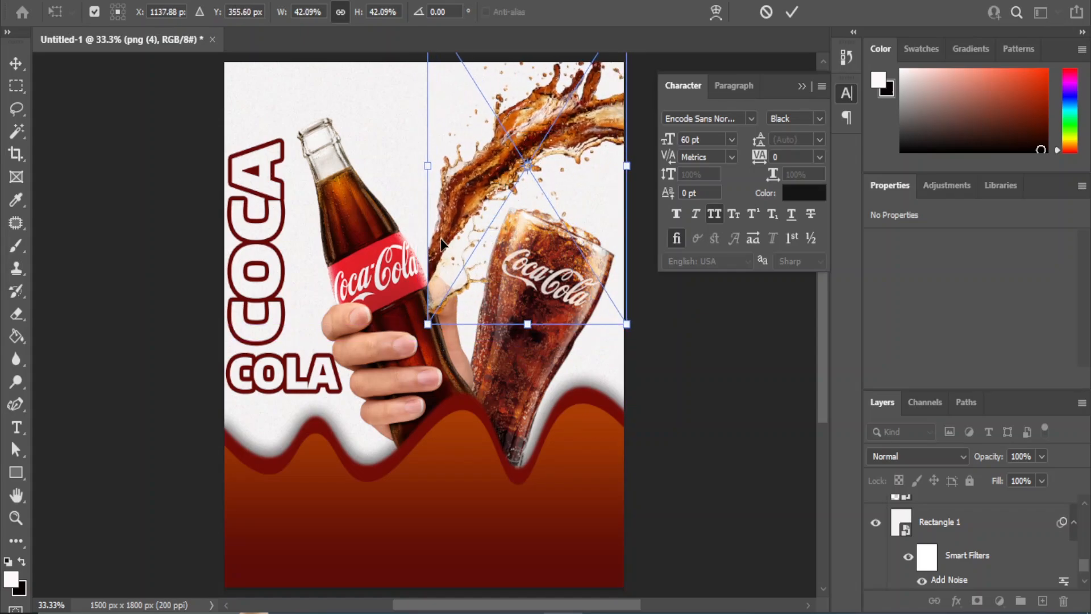
pyautogui.moveTo(441, 241); pyautogui.dragTo(433, 235)
# Move the splash layer png (4) below the png (1) layer and enlarge the splash to about 913 × 1244 px behind the bottle and glass.
pyautogui.scroll(10, 952, 531)
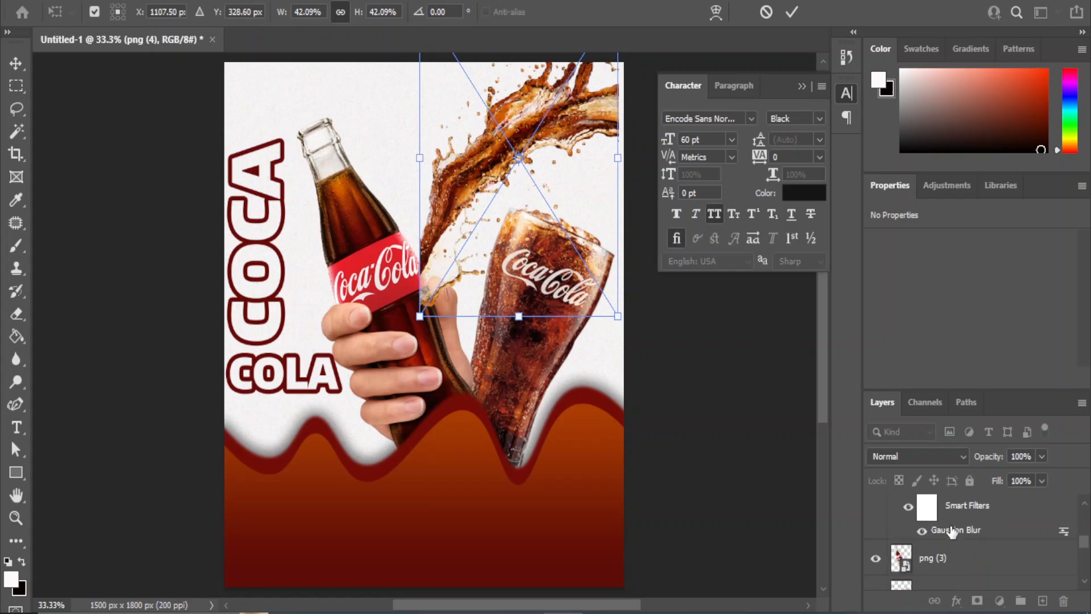
pyautogui.moveTo(944, 518); pyautogui.dragTo(927, 580)
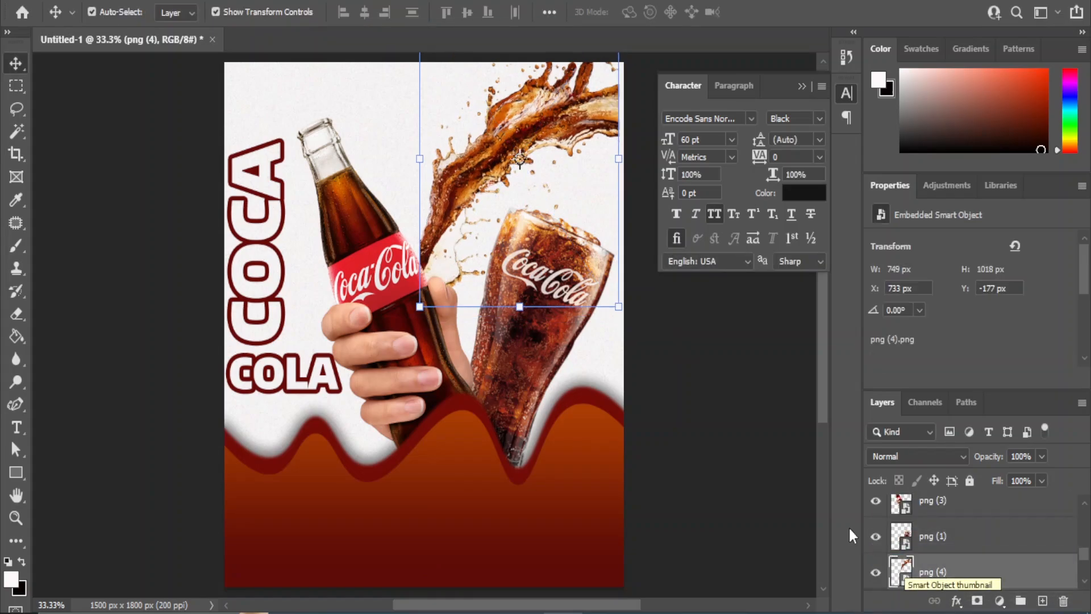
pyautogui.moveTo(421, 306); pyautogui.dragTo(393, 349)
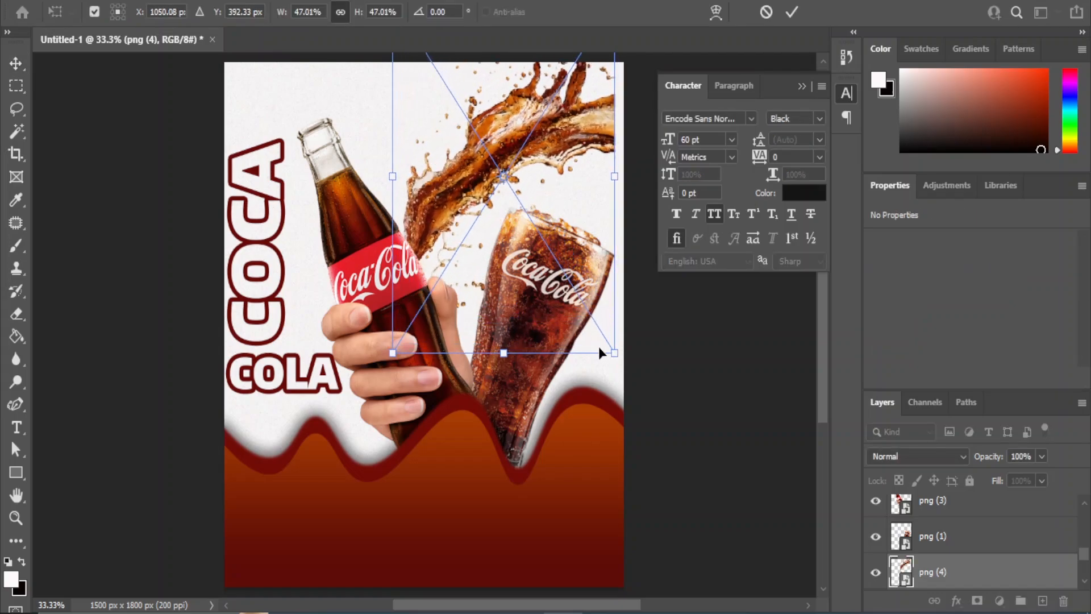
pyautogui.moveTo(614, 352); pyautogui.dragTo(636, 353)
pyautogui.moveTo(468, 189); pyautogui.dragTo(469, 166)
pyautogui.press('Return')
pyautogui.click(687, 422)
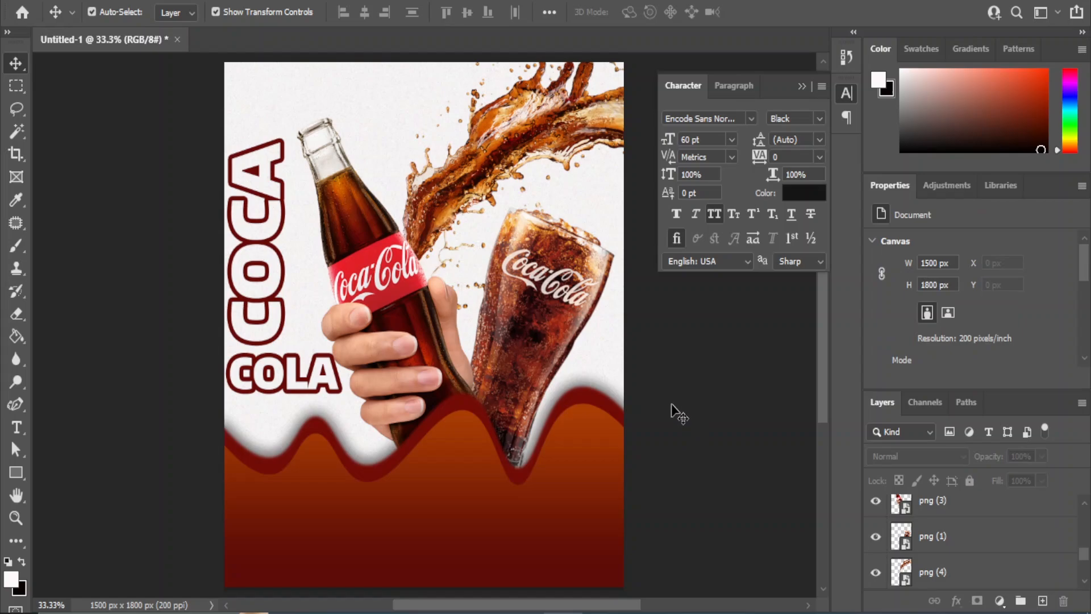
pyautogui.click(511, 142)
pyautogui.moveTo(390, 352); pyautogui.dragTo(375, 369)
pyautogui.press('Return')
pyautogui.click(721, 401)
# Nudge the splash image down so it sits closer to the rim of the glass.
pyautogui.click(567, 131)
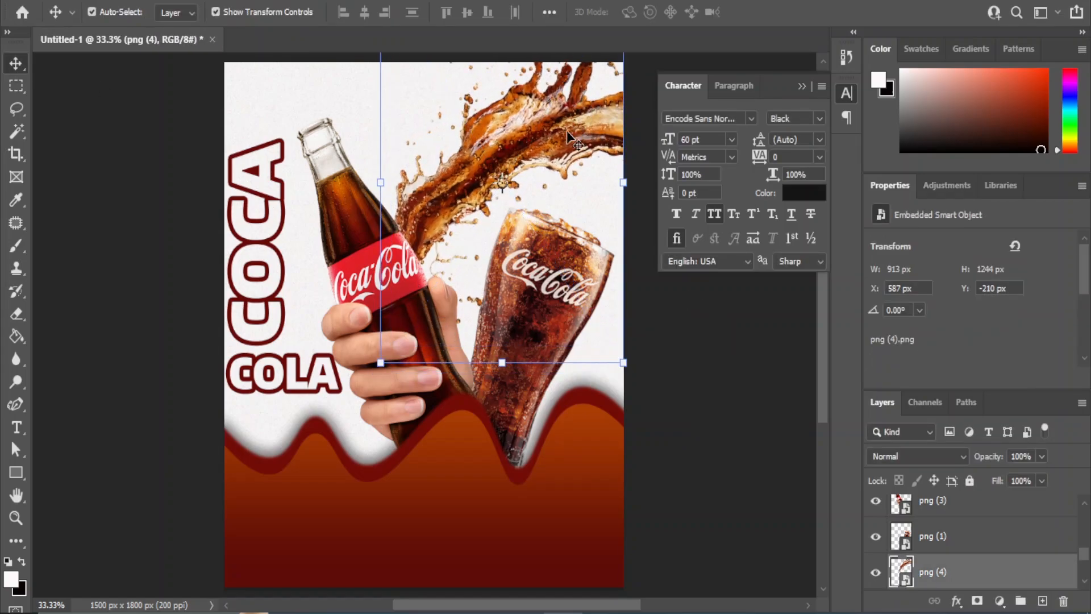
pyautogui.hotkey('shift', 'Down')
pyautogui.hotkey('shift', 'Down')
pyautogui.hotkey('shift', 'Down')
pyautogui.hotkey('shift', 'Down')
pyautogui.hotkey('shift', 'Down')
pyautogui.hotkey('shift', 'Down')
pyautogui.hotkey('shift', 'Down')
pyautogui.hotkey('shift', 'Down')
pyautogui.hotkey('shift', 'Down')
pyautogui.hotkey('shift', 'Down')
pyautogui.hotkey('shift', 'Down')
pyautogui.hotkey('shift', 'Down')
pyautogui.press('Up')
pyautogui.press('Up')
pyautogui.press('Up')
pyautogui.press('Up')
pyautogui.press('Up')
pyautogui.press('Up')
pyautogui.press('Up')
pyautogui.press('Up')
pyautogui.press('Up')
pyautogui.press('Up')
pyautogui.press('Up')
pyautogui.press('Up')
pyautogui.press('Up')
pyautogui.press('Up')
pyautogui.press('Up')
pyautogui.press('Up')
pyautogui.press('Up')
pyautogui.press('Up')
pyautogui.press('Up')
pyautogui.press('Up')
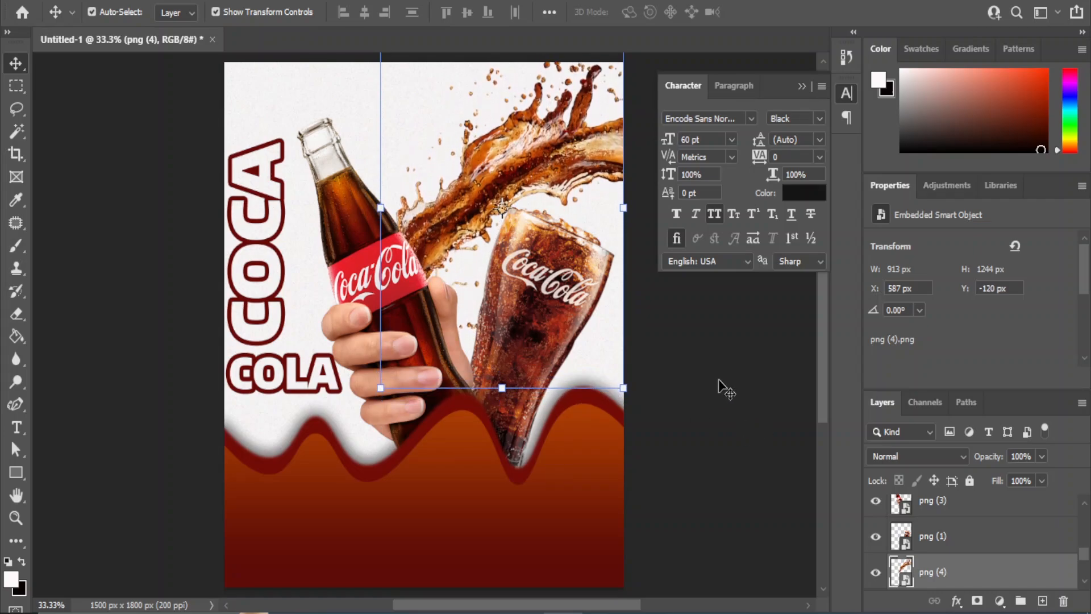
pyautogui.press('Up')
pyautogui.press('Up')
pyautogui.press('Up')
pyautogui.press('Up')
pyautogui.press('Up')
pyautogui.press('Up')
pyautogui.press('Up')
pyautogui.press('Up')
pyautogui.press('Up')
pyautogui.press('Up')
pyautogui.press('Up')
pyautogui.press('Up')
pyautogui.press('Up')
pyautogui.press('Up')
pyautogui.press('Up')
pyautogui.press('Up')
pyautogui.press('Up')
pyautogui.press('Up')
pyautogui.press('Up')
pyautogui.press('Up')
pyautogui.click(760, 512)
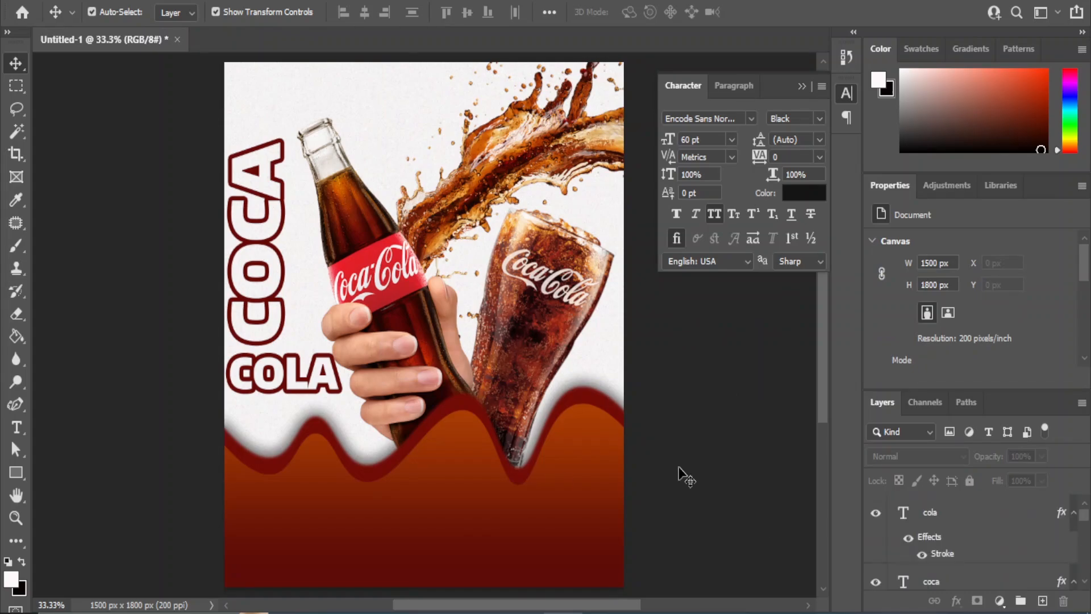
# Add the text BUY ONE GET ONE on two lines over the lower left of the brown wave.
pyautogui.click(16, 427)
pyautogui.click(264, 524)
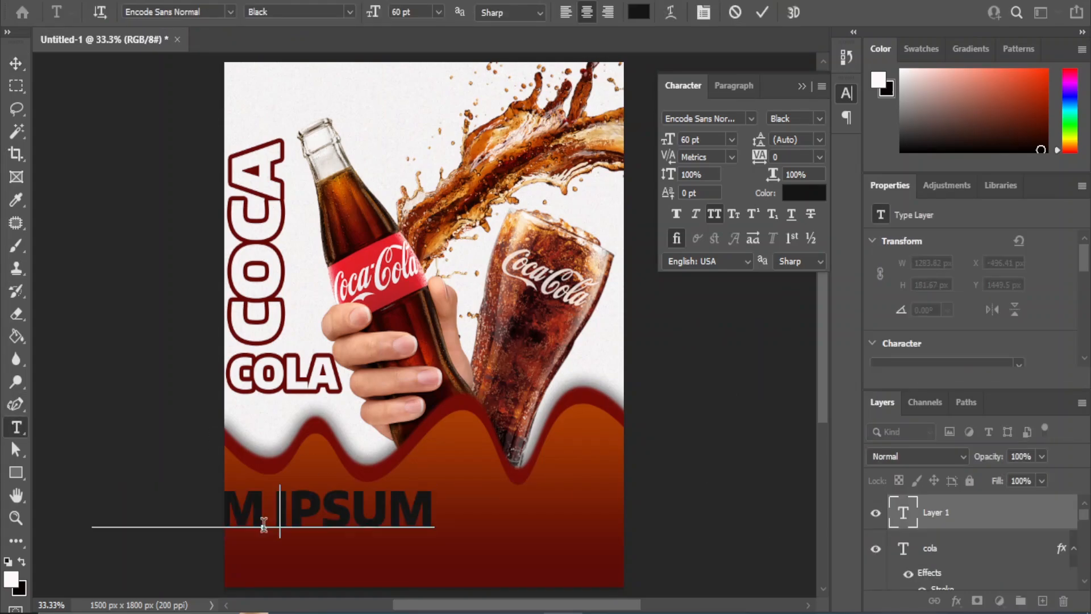
pyautogui.write('BUY ONE')
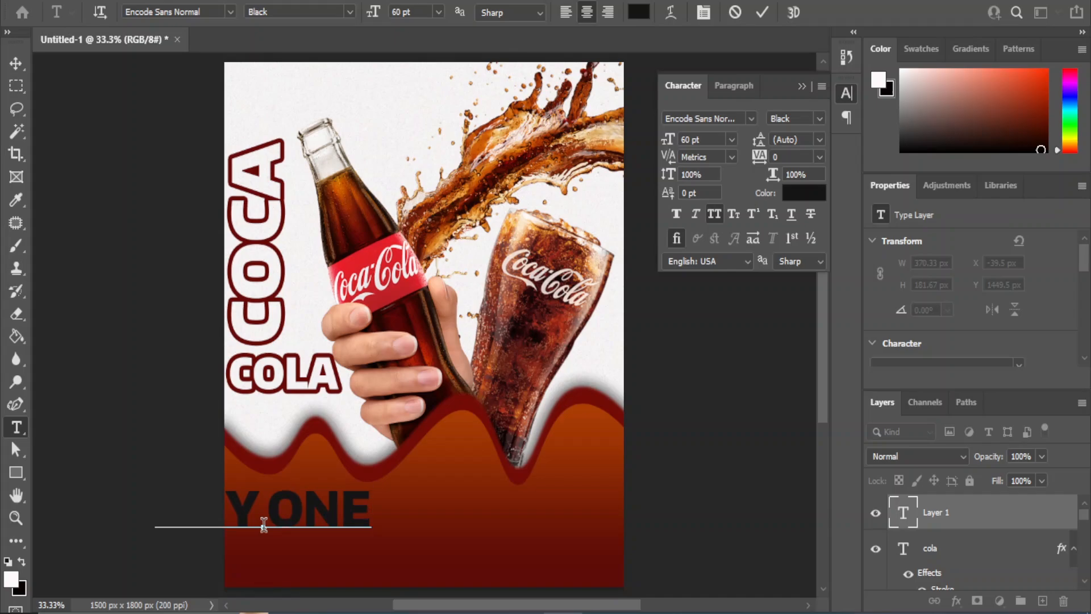
pyautogui.press('Return')
pyautogui.write('GET ONE')
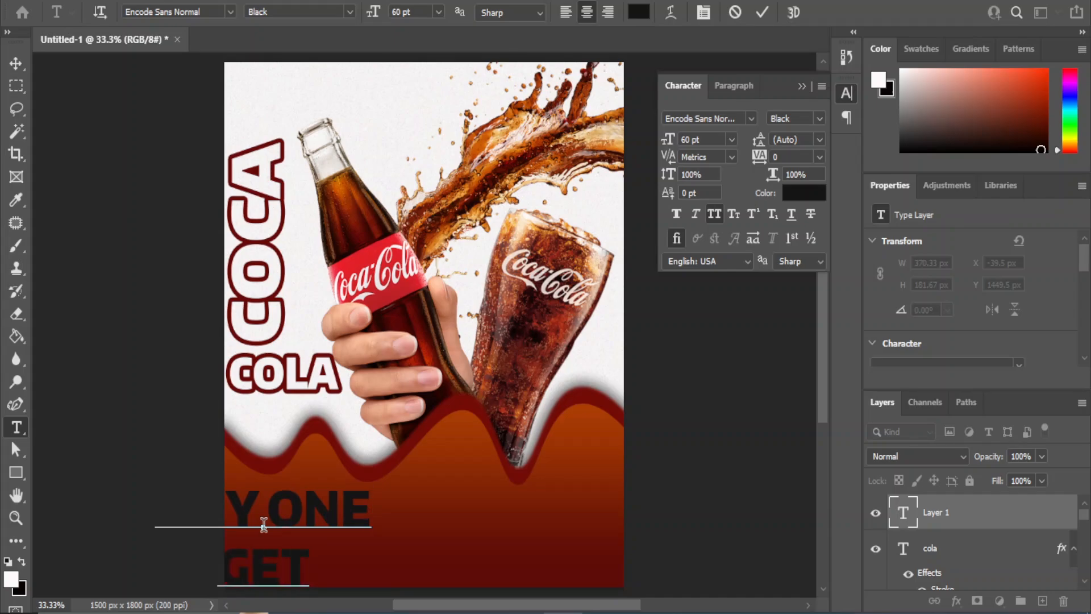
# Set the BUY ONE GET ONE text to 18 pt and move it slightly up and right on the wave.
pyautogui.click(16, 63)
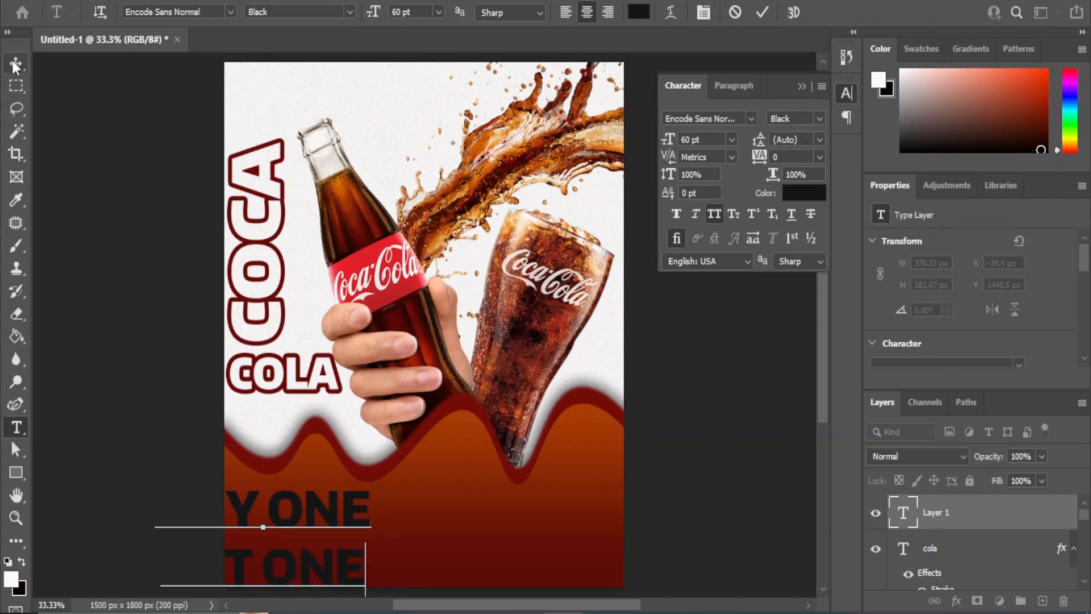
pyautogui.click(731, 139)
pyautogui.click(694, 279)
pyautogui.click(276, 529)
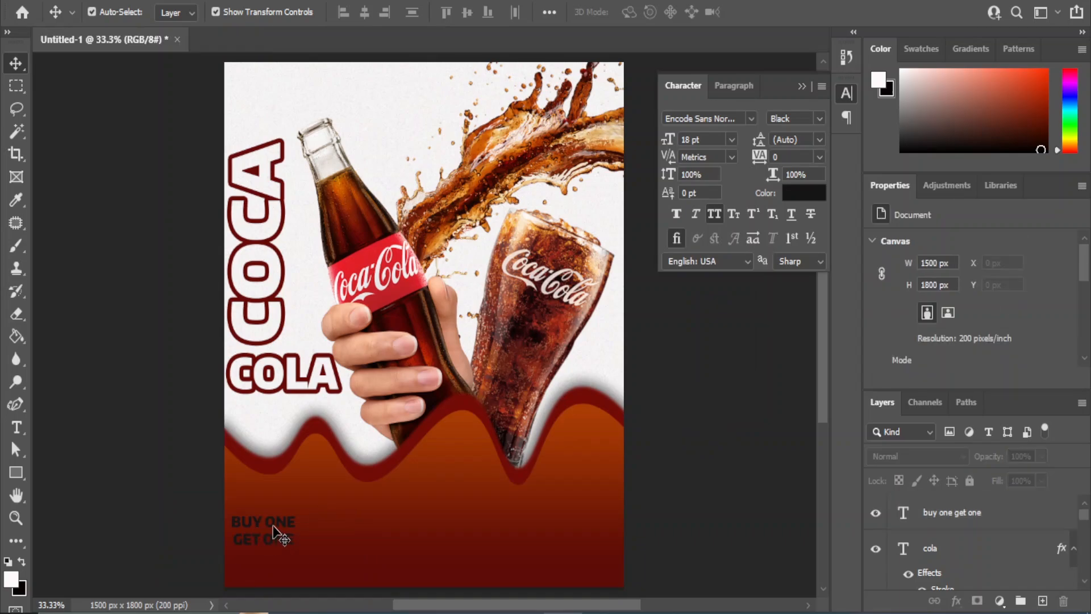
pyautogui.moveTo(273, 526); pyautogui.dragTo(293, 511)
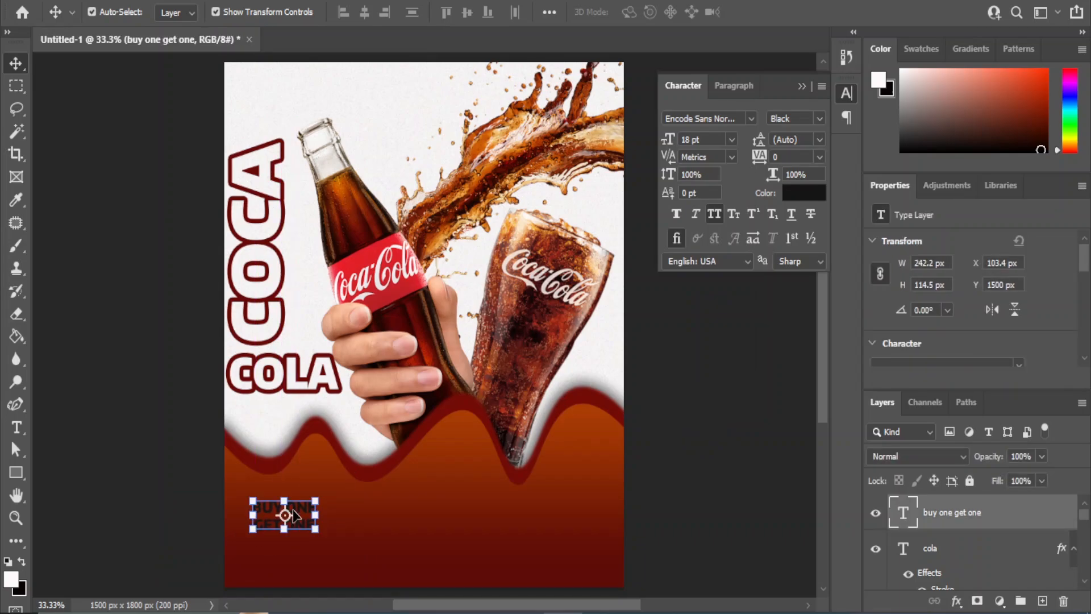
# Left-align the BUY ONE GET ONE text and move it back near the poster's left edge.
pyautogui.scroll(-5, 1057, 250)
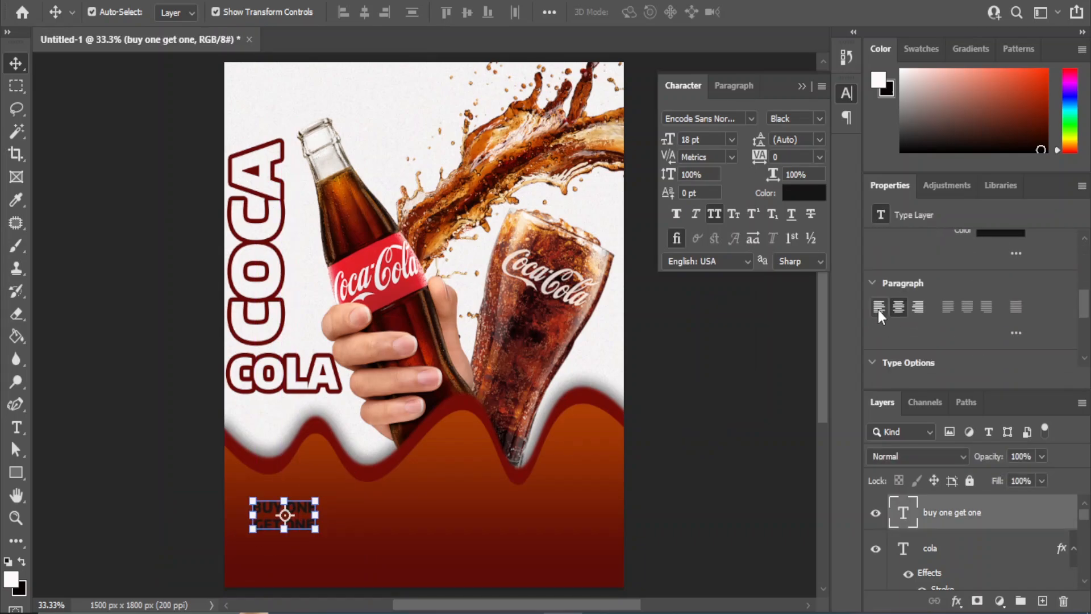
pyautogui.click(878, 307)
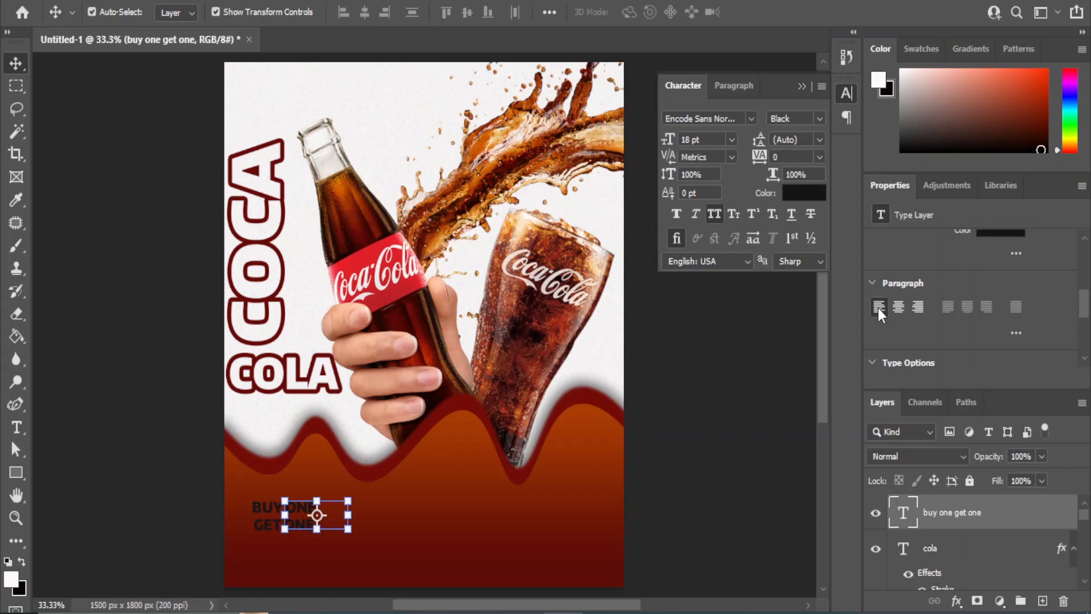
pyautogui.click(734, 414)
pyautogui.moveTo(335, 515); pyautogui.dragTo(287, 514)
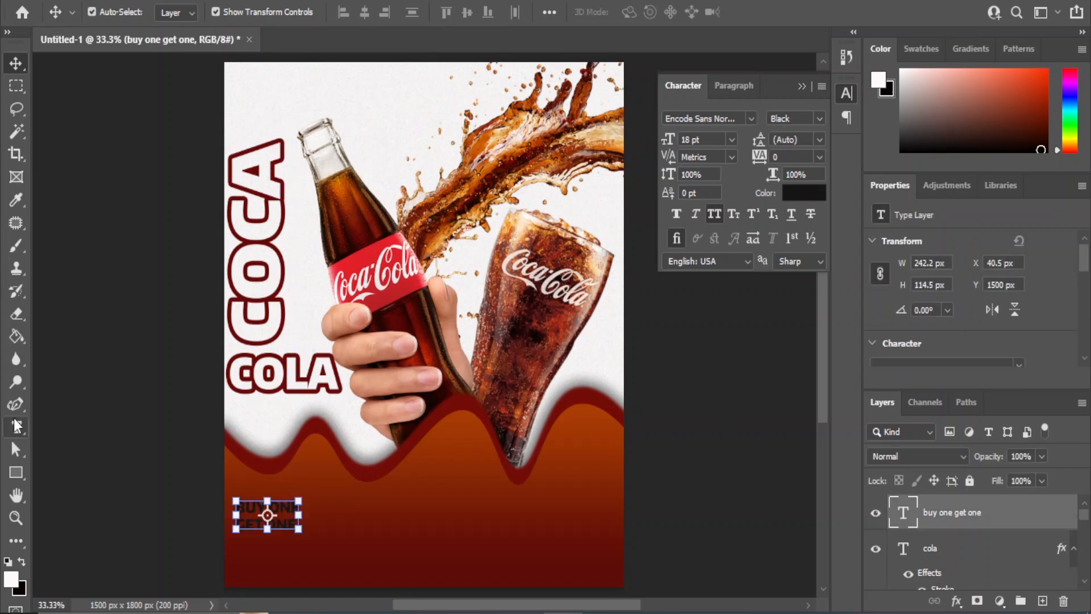
# Add the horizontal text FREE on the brown wave, to the right of BUY ONE GET ONE.
pyautogui.rightClick(16, 427)
pyautogui.click(85, 429)
pyautogui.click(398, 532)
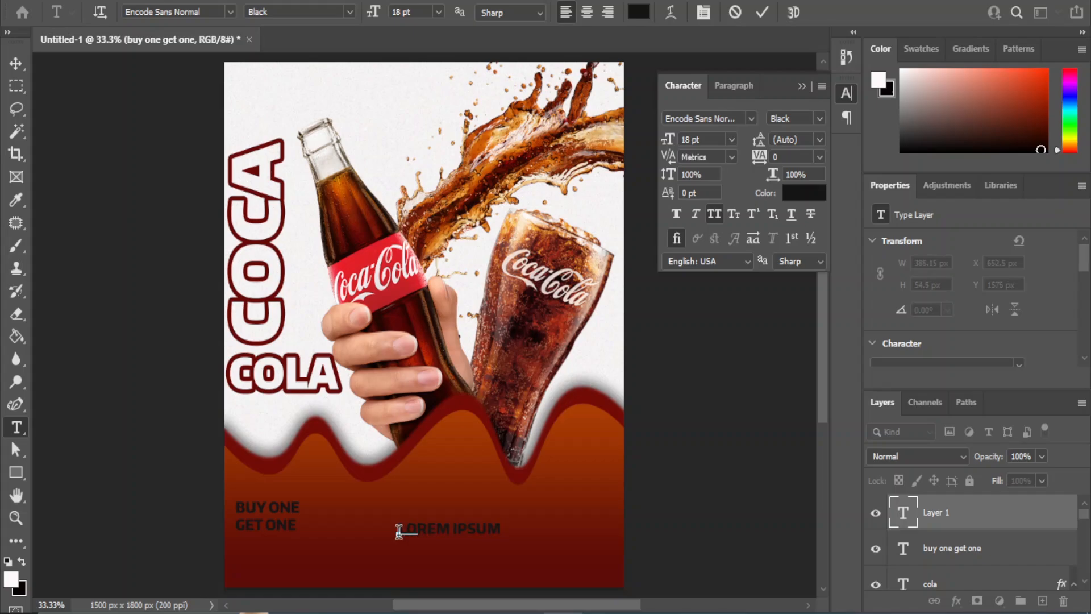
pyautogui.write('FREE')
pyautogui.click(16, 65)
# Set the FREE text to 30 pt, scale it up to about 44 pt and place it beside BUY ONE GET ONE.
pyautogui.click(731, 139)
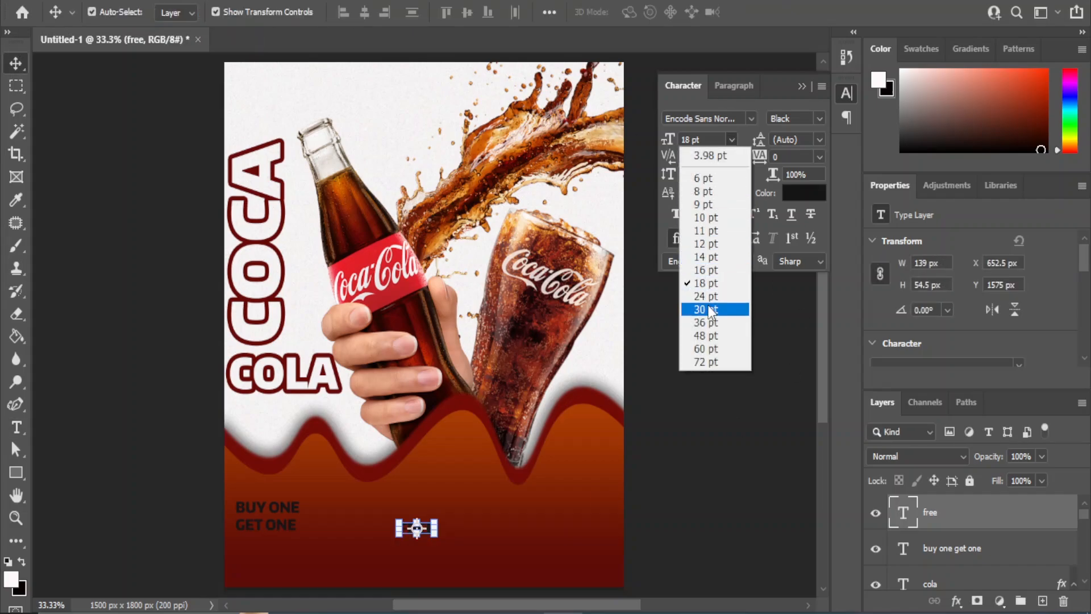
pyautogui.click(711, 309)
pyautogui.moveTo(459, 537); pyautogui.dragTo(487, 560)
pyautogui.moveTo(408, 528); pyautogui.dragTo(324, 517)
pyautogui.press('Return')
pyautogui.click(690, 513)
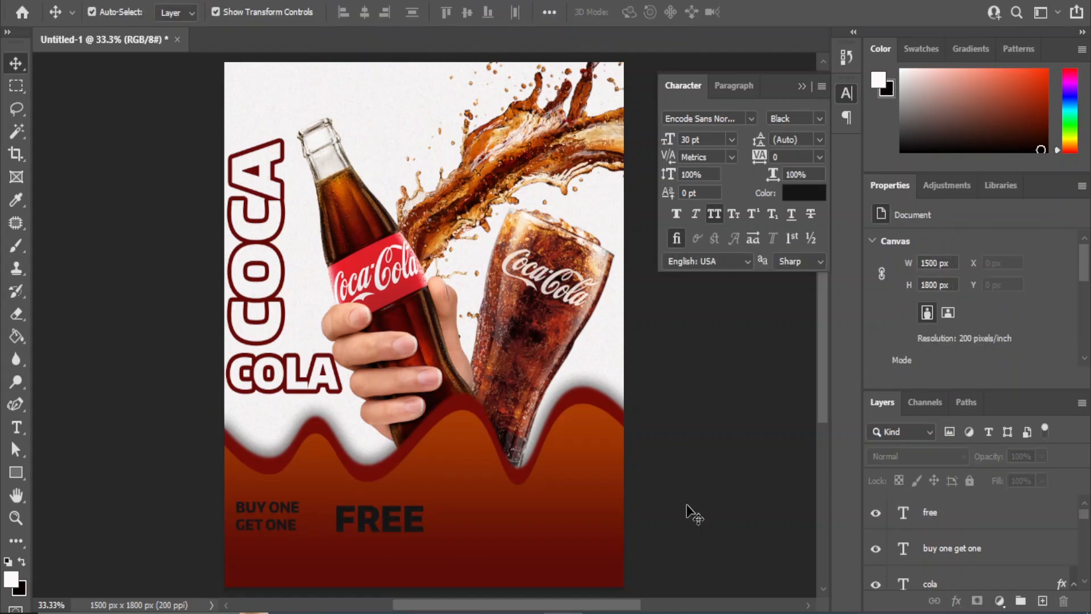
# Draw a white rectangle about 415 × 177 px around FREE and place its layer beneath the free text layer.
pyautogui.hotkey('ctrl', '+')
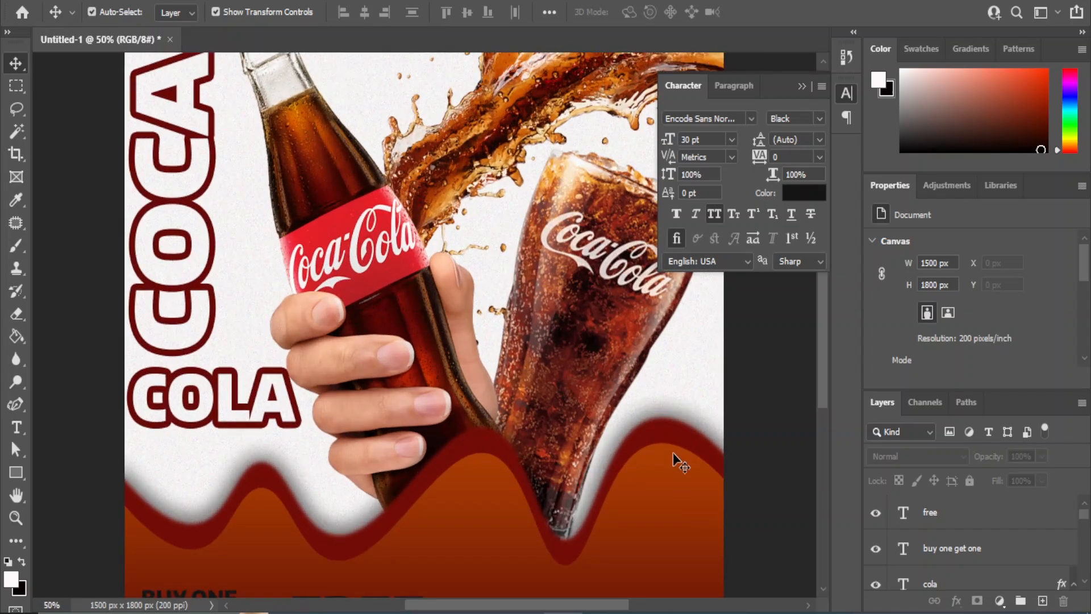
pyautogui.moveTo(428, 504); pyautogui.dragTo(434, 348)
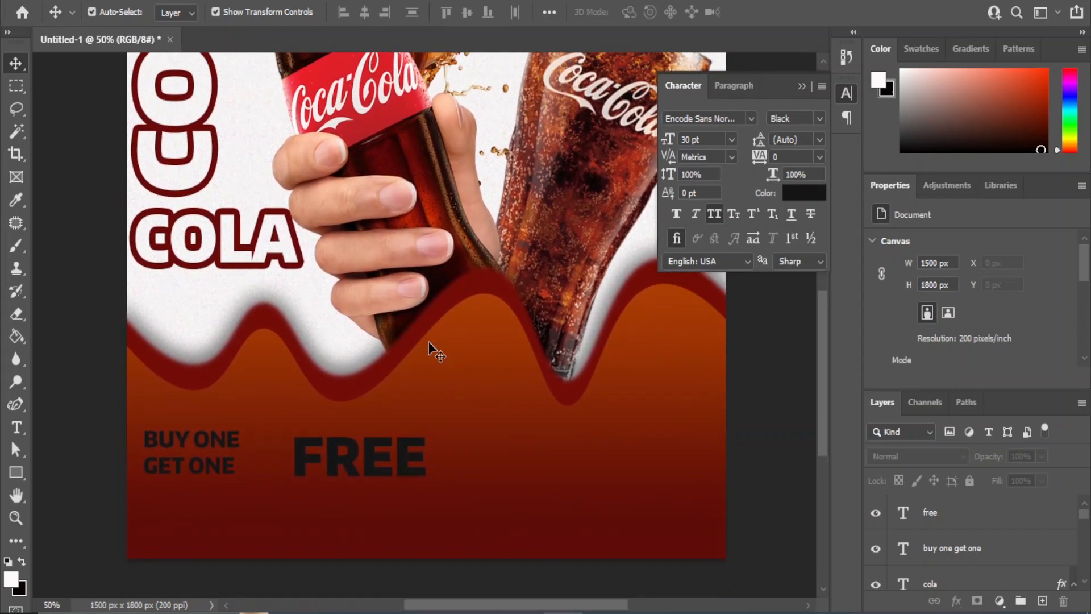
pyautogui.click(16, 472)
pyautogui.click(54, 478)
pyautogui.moveTo(285, 427); pyautogui.dragTo(451, 505)
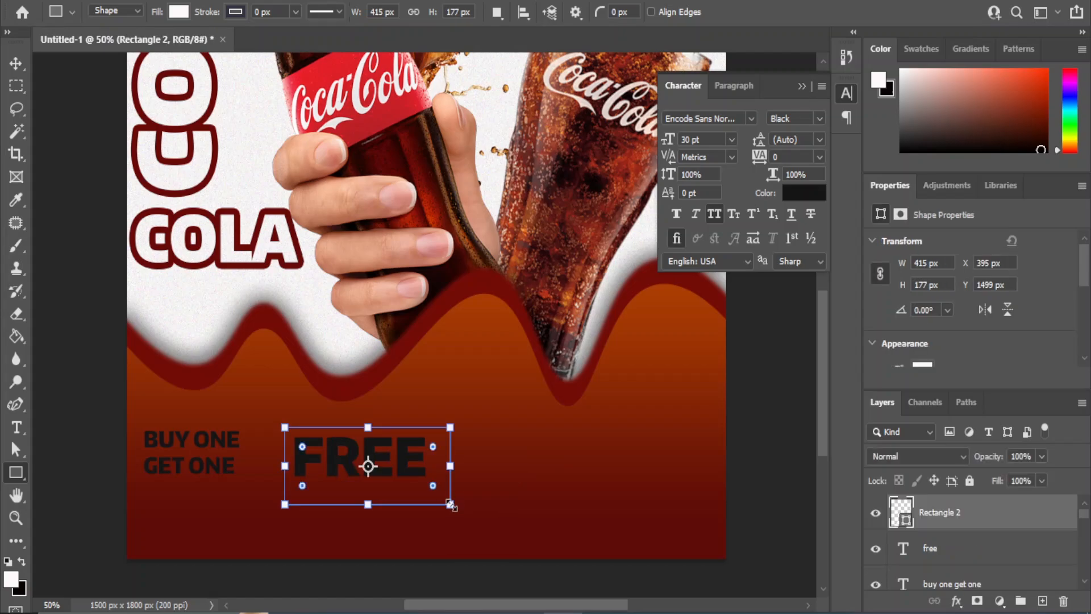
pyautogui.moveTo(968, 524); pyautogui.dragTo(952, 568)
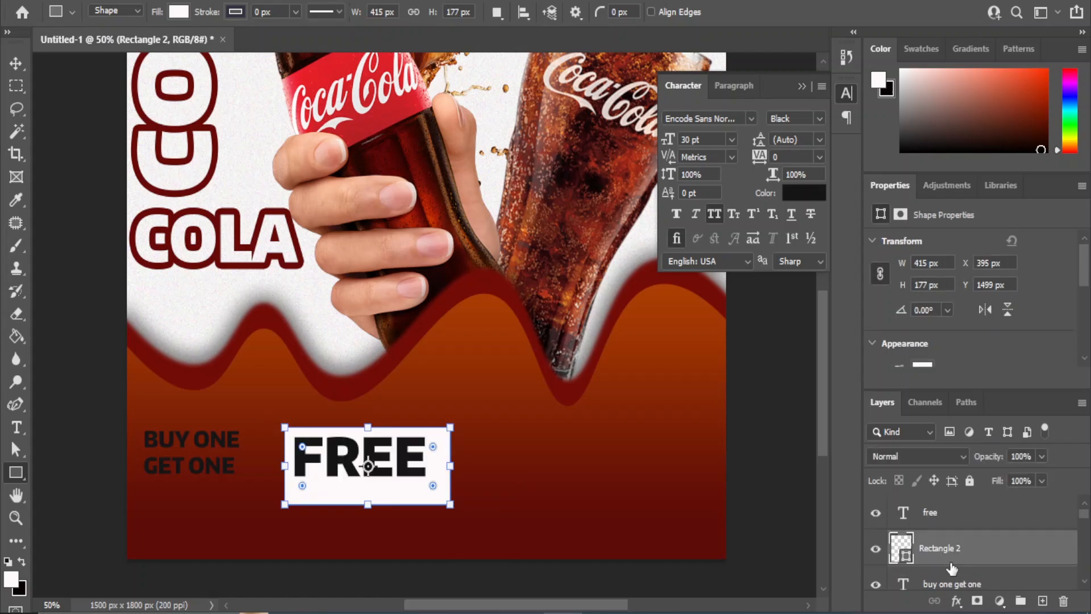
# Round only the upper-left and lower-right corners of the white rectangle to 63 px.
pyautogui.scroll(-4, 954, 319)
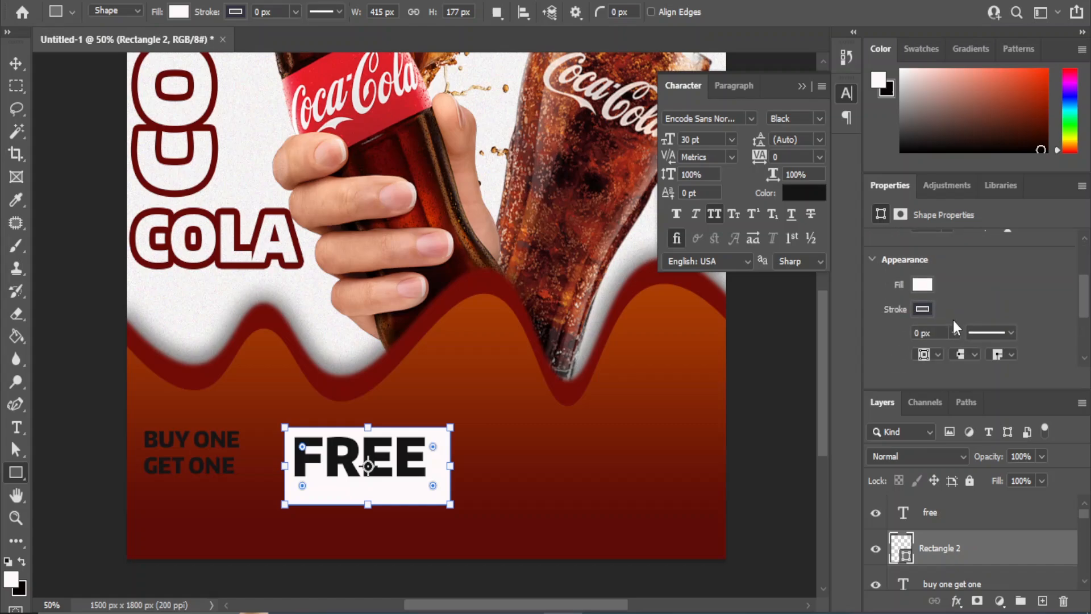
pyautogui.click(880, 320)
pyautogui.moveTo(902, 309); pyautogui.dragTo(950, 298)
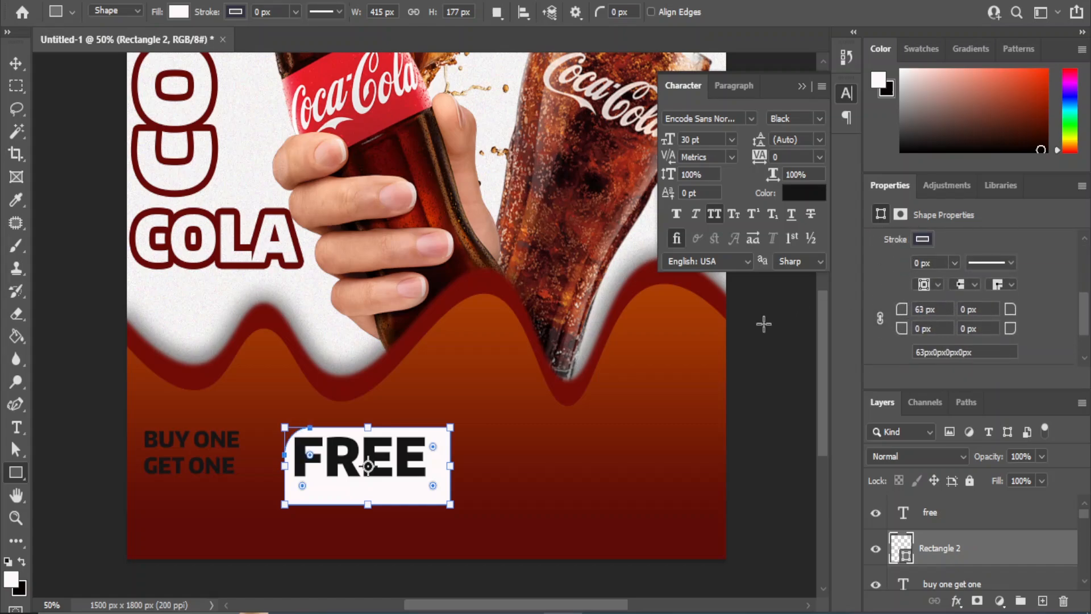
pyautogui.press('Return')
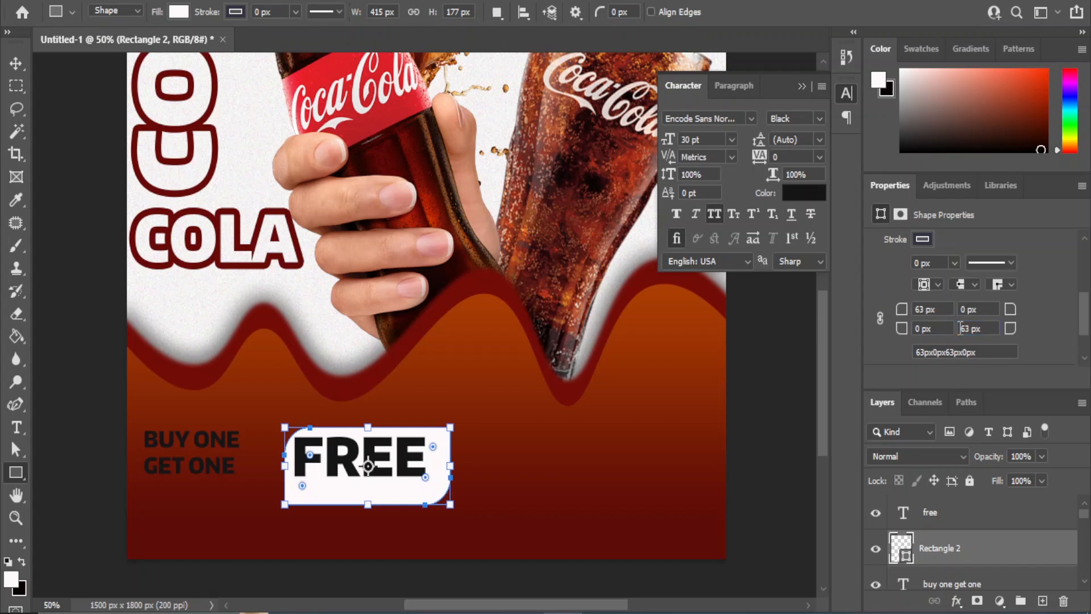
# Center the FREE text horizontally and vertically on the white rectangle.
pyautogui.click(13, 64)
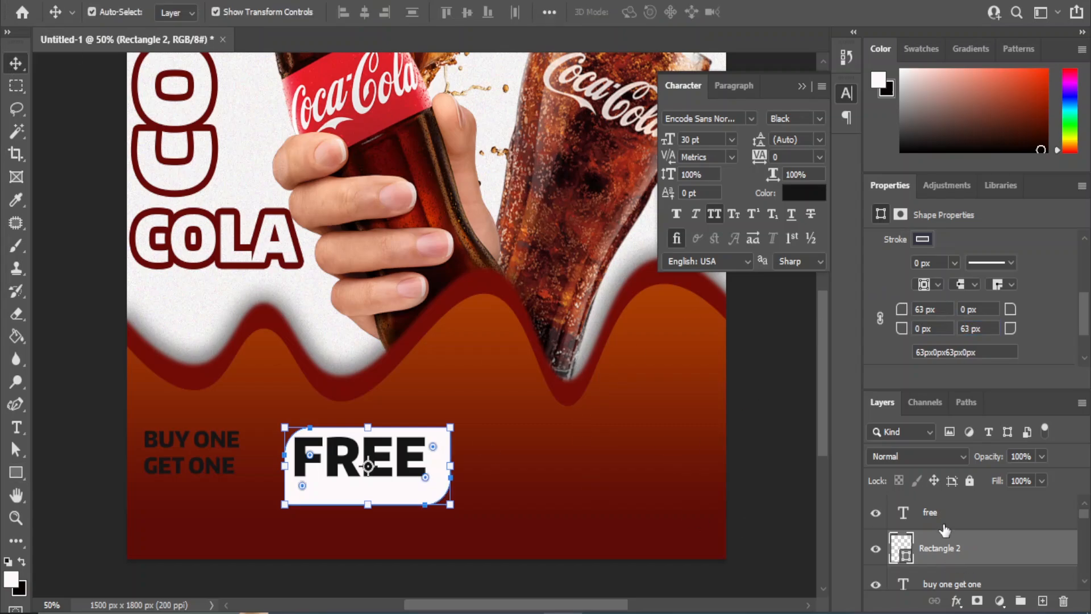
pyautogui.keyDown('shift'); pyautogui.click(945, 523); pyautogui.keyUp('shift')
pyautogui.click(367, 13)
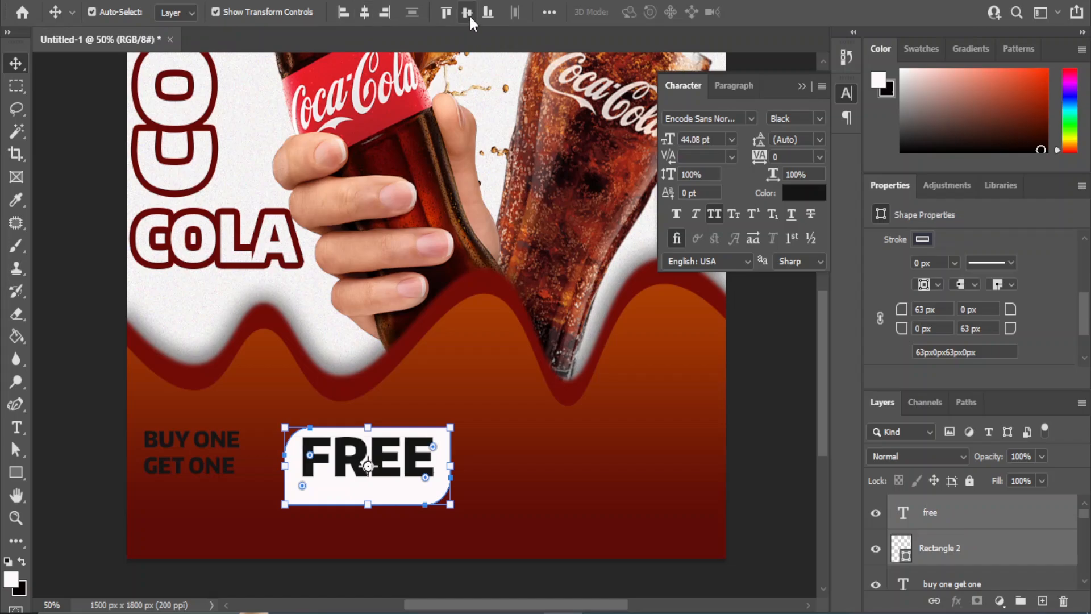
pyautogui.click(467, 12)
pyautogui.click(773, 408)
# Enlarge the FREE text to about 48 pt and center it again on its rectangle.
pyautogui.click(389, 462)
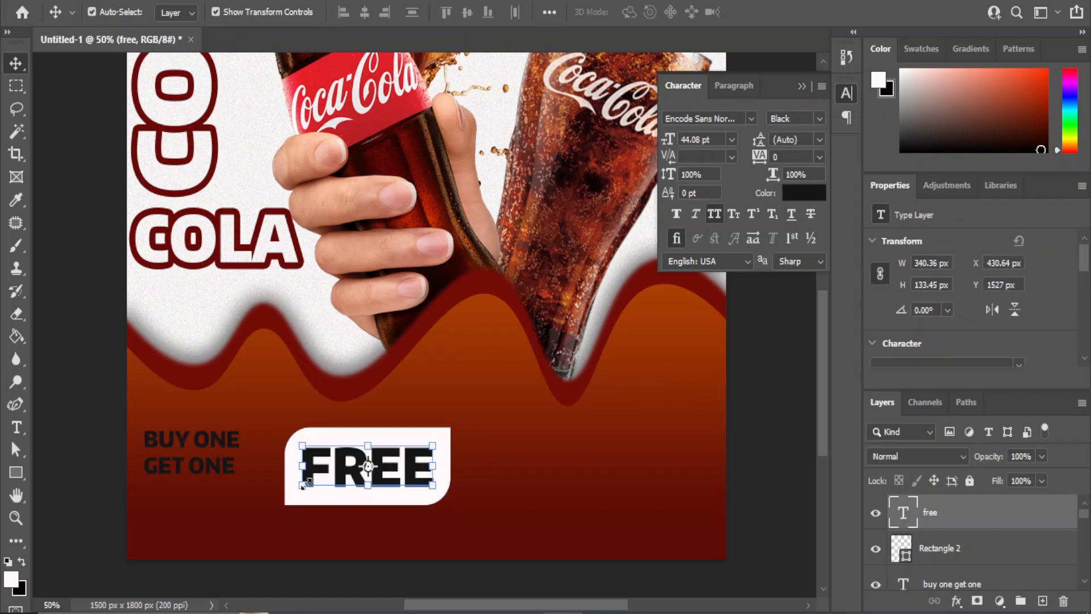
pyautogui.hotkey('ctrl', 't')
pyautogui.moveTo(299, 496); pyautogui.dragTo(286, 504)
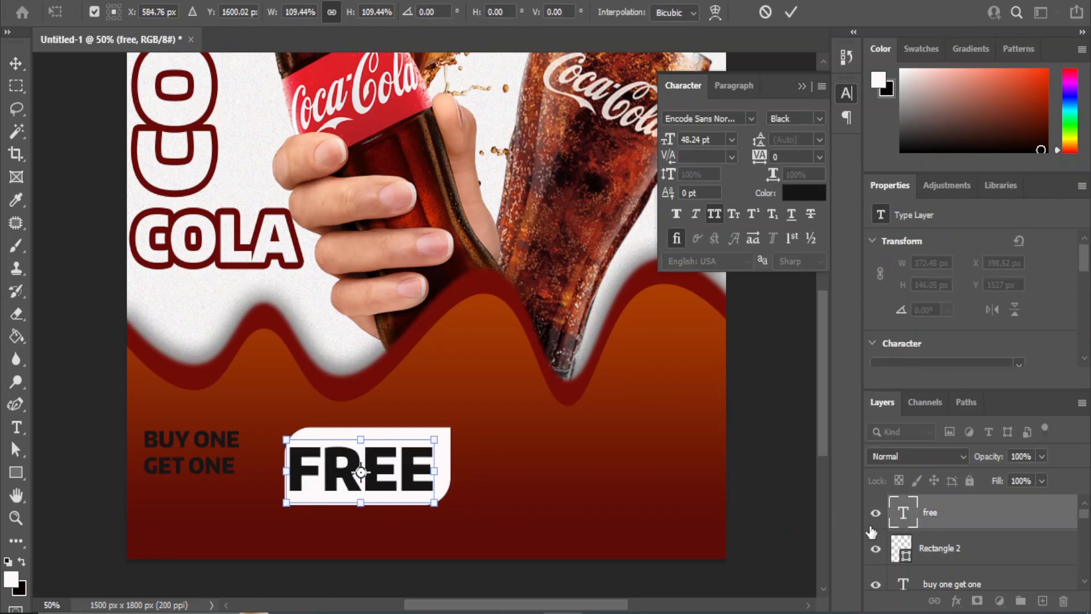
pyautogui.keyDown('shift'); pyautogui.click(934, 549); pyautogui.keyUp('shift')
pyautogui.click(364, 12)
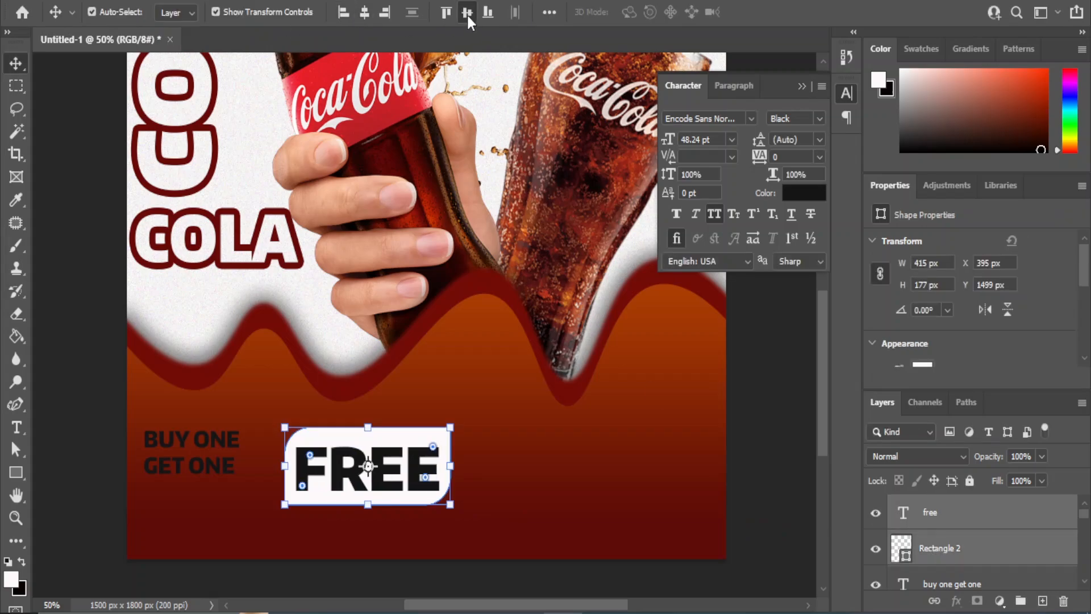
pyautogui.click(467, 12)
pyautogui.click(733, 480)
# Duplicate the white rectangle, move one of the two over BUY ONE GET ONE, and place both rectangle layers beneath that text layer.
pyautogui.click(429, 444)
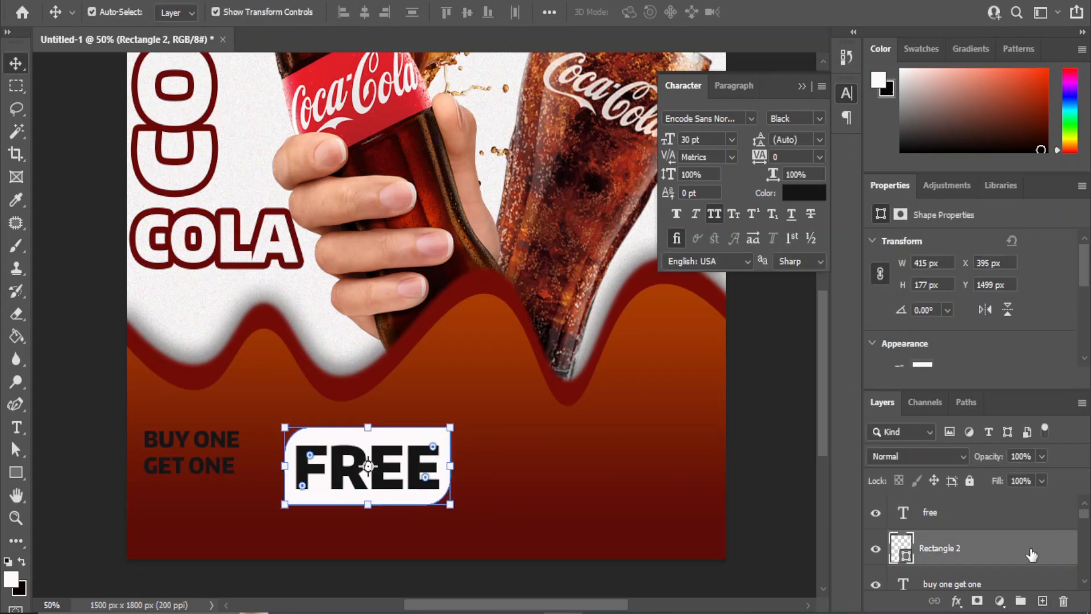
pyautogui.moveTo(1033, 554); pyautogui.dragTo(1041, 601)
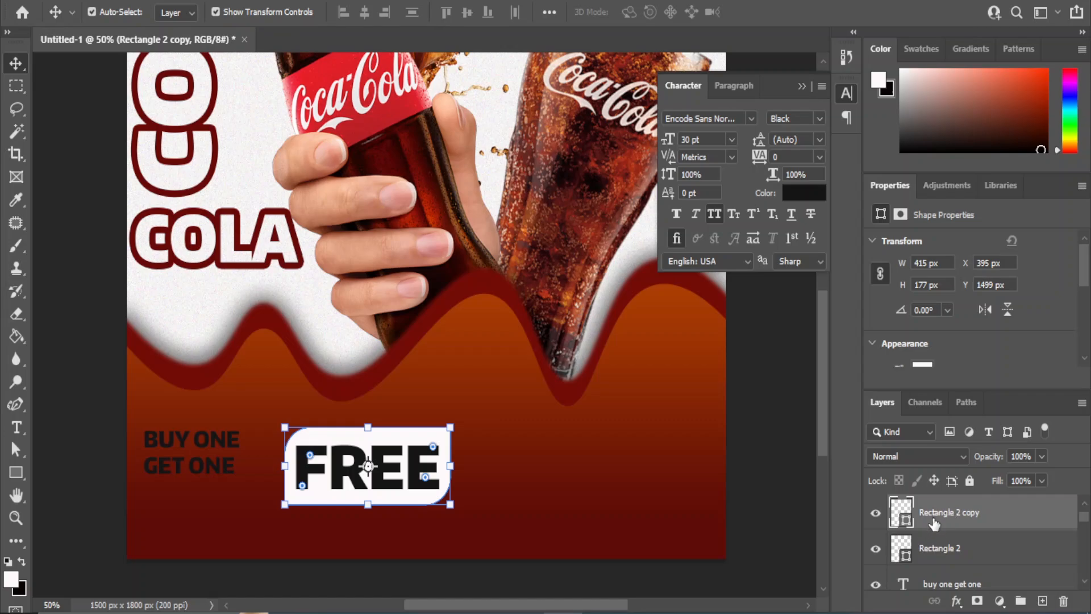
pyautogui.moveTo(935, 524); pyautogui.dragTo(944, 585)
pyautogui.moveTo(950, 548); pyautogui.dragTo(946, 586)
pyautogui.scroll(-1, 967, 548)
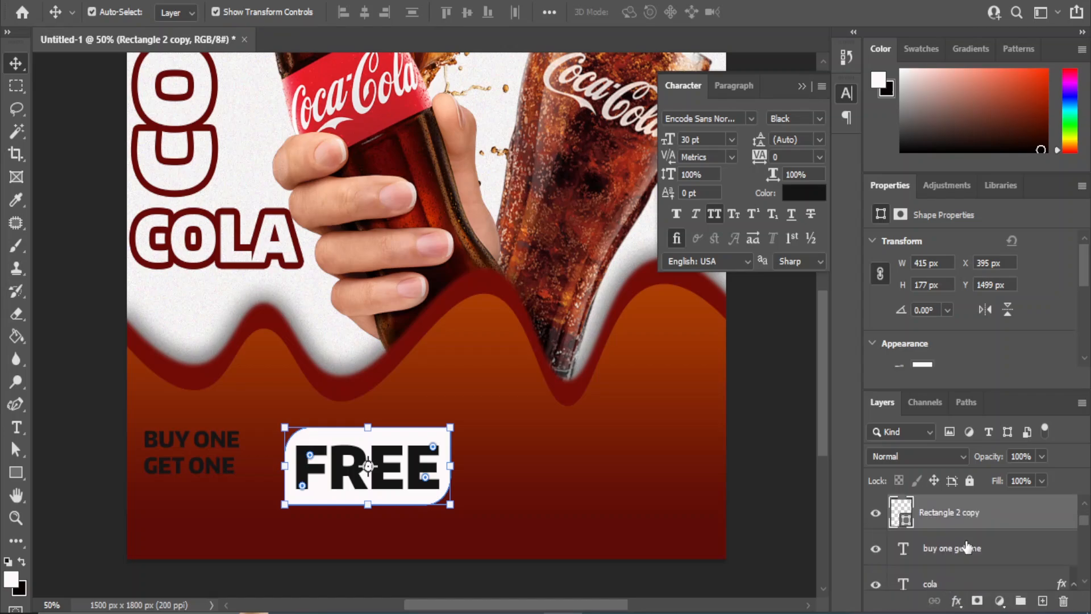
pyautogui.moveTo(946, 516); pyautogui.dragTo(949, 560)
pyautogui.moveTo(341, 447); pyautogui.dragTo(177, 434)
pyautogui.moveTo(936, 525); pyautogui.dragTo(948, 559)
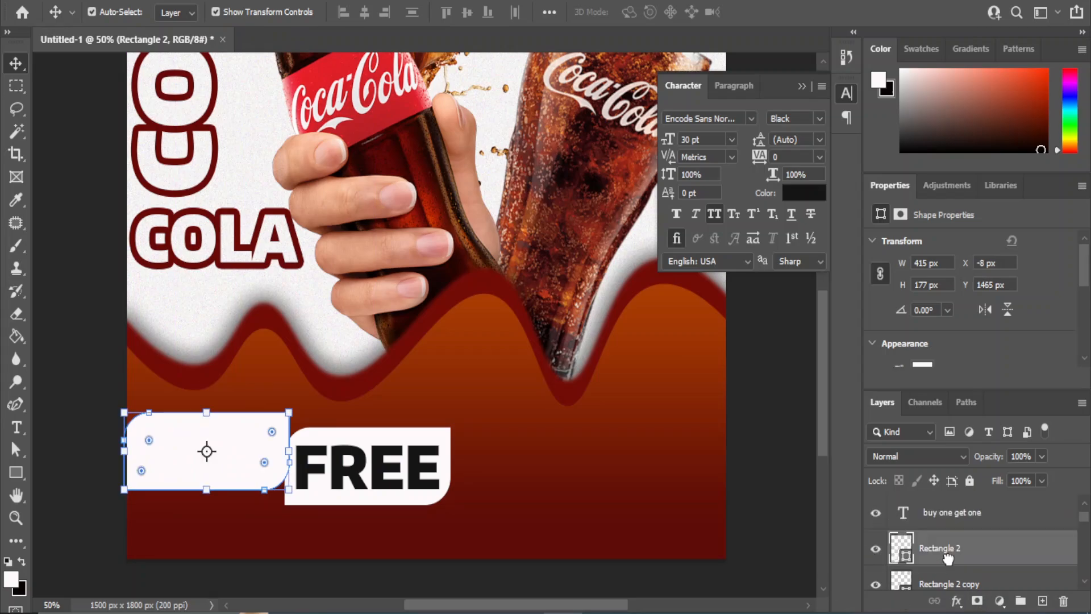
# Scale the rectangle behind BUY ONE GET ONE down to about 75%.
pyautogui.moveTo(290, 414); pyautogui.dragTo(259, 424)
pyautogui.click(16, 62)
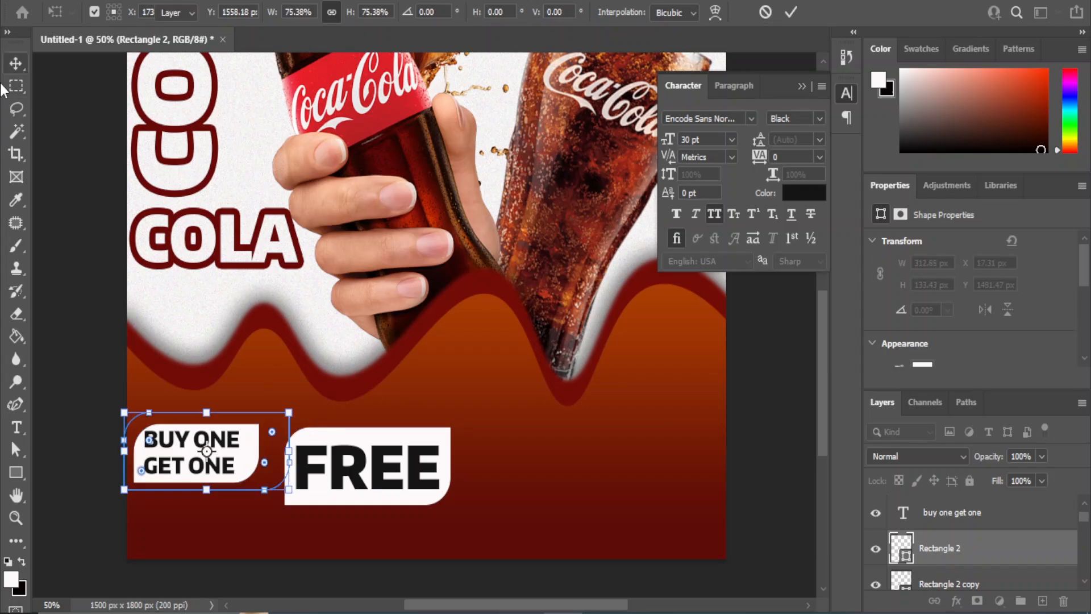
pyautogui.click(763, 487)
# Set the BUY ONE GET ONE text to 16 pt and shrink its rectangle to about 278 × 119 px.
pyautogui.click(235, 443)
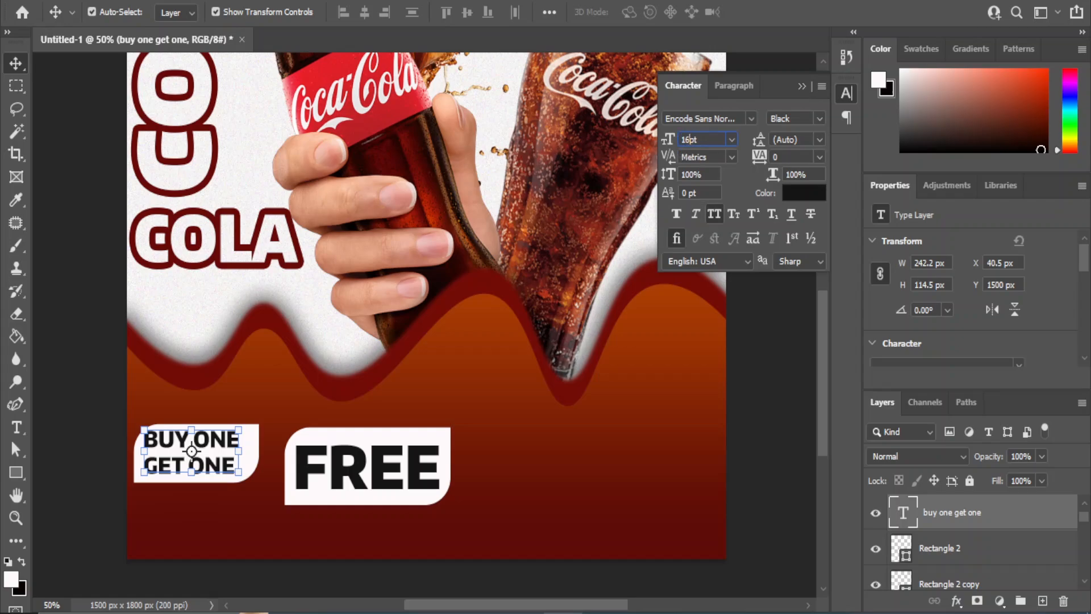
pyautogui.press('Return')
pyautogui.click(764, 502)
pyautogui.click(250, 437)
pyautogui.moveTo(258, 423); pyautogui.dragTo(245, 430)
pyautogui.press('Return')
# Center the BUY ONE GET ONE text horizontally and vertically on its rectangle.
pyautogui.keyDown('shift'); pyautogui.click(938, 514); pyautogui.keyUp('shift')
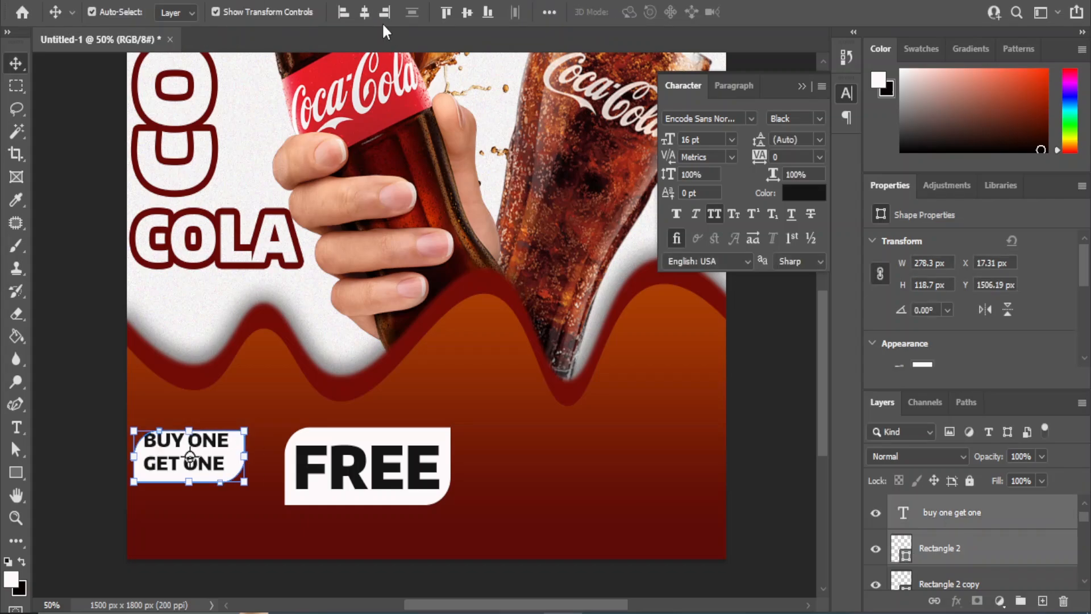
pyautogui.click(364, 13)
pyautogui.click(466, 12)
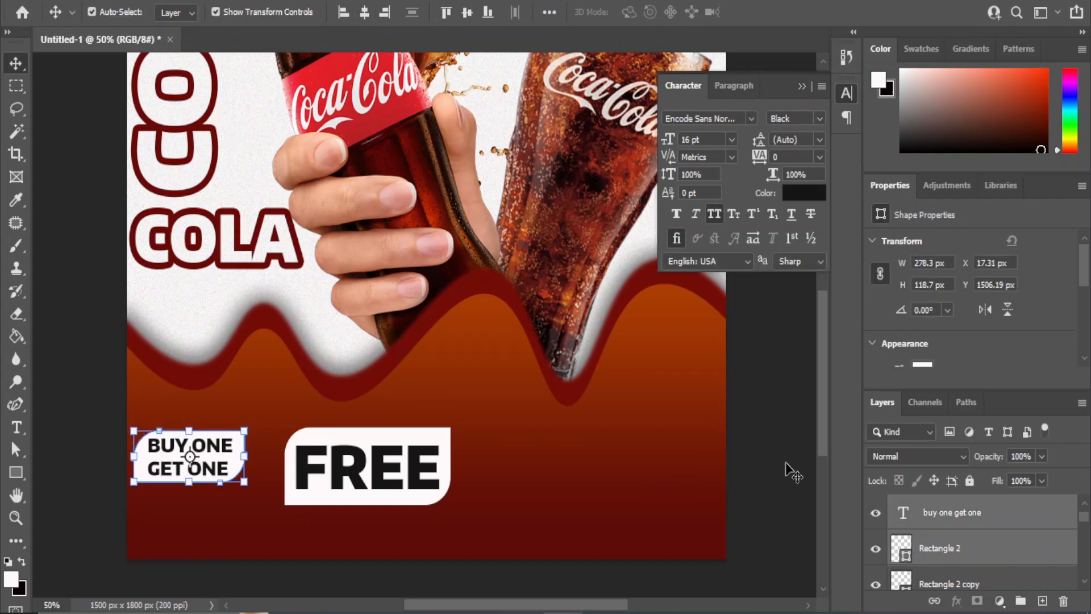
# Move the BUY ONE GET ONE text and its rectangle 40 px right and 10 px down.
pyautogui.hotkey('shift', 'Right')
pyautogui.hotkey('shift', 'Right')
pyautogui.hotkey('shift', 'Right')
pyautogui.hotkey('shift', 'Right')
pyautogui.hotkey('shift', 'Down')
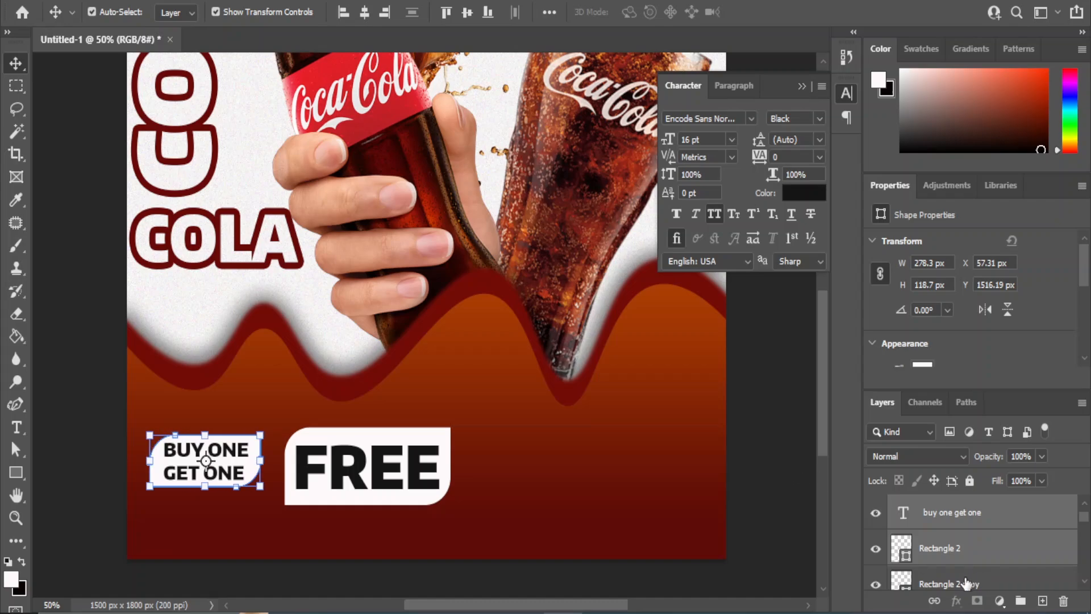
# Move the FREE text and its rectangle 80 px left and 10 px up against the BUY ONE GET ONE badge.
pyautogui.scroll(1, 978, 562)
pyautogui.click(980, 514)
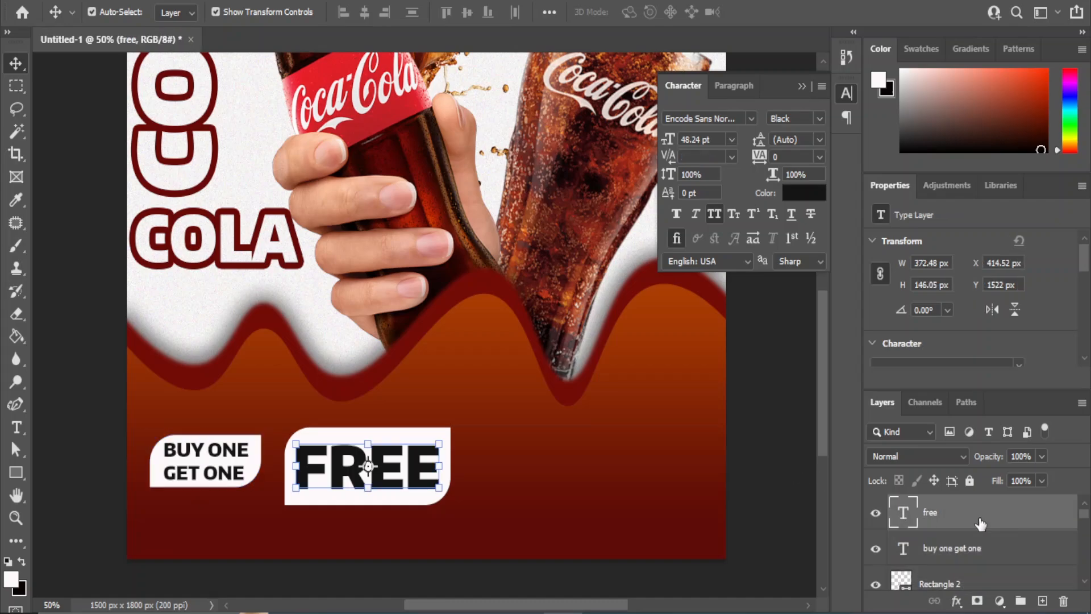
pyautogui.click(750, 441)
pyautogui.click(363, 438)
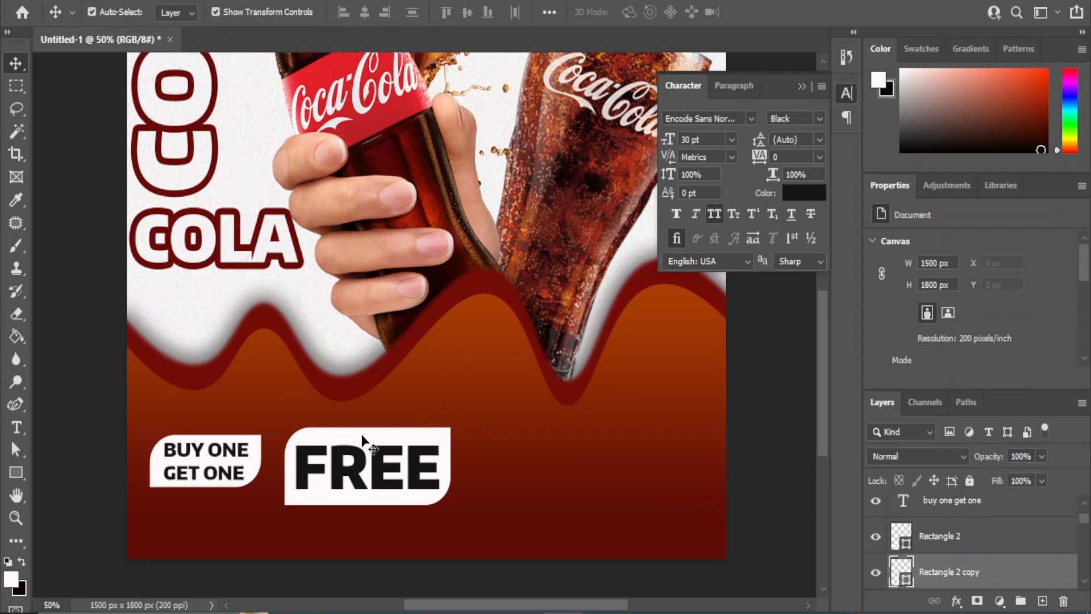
pyautogui.scroll(1, 974, 503)
pyautogui.keyDown('ctrl'); pyautogui.click(929, 511); pyautogui.keyUp('ctrl')
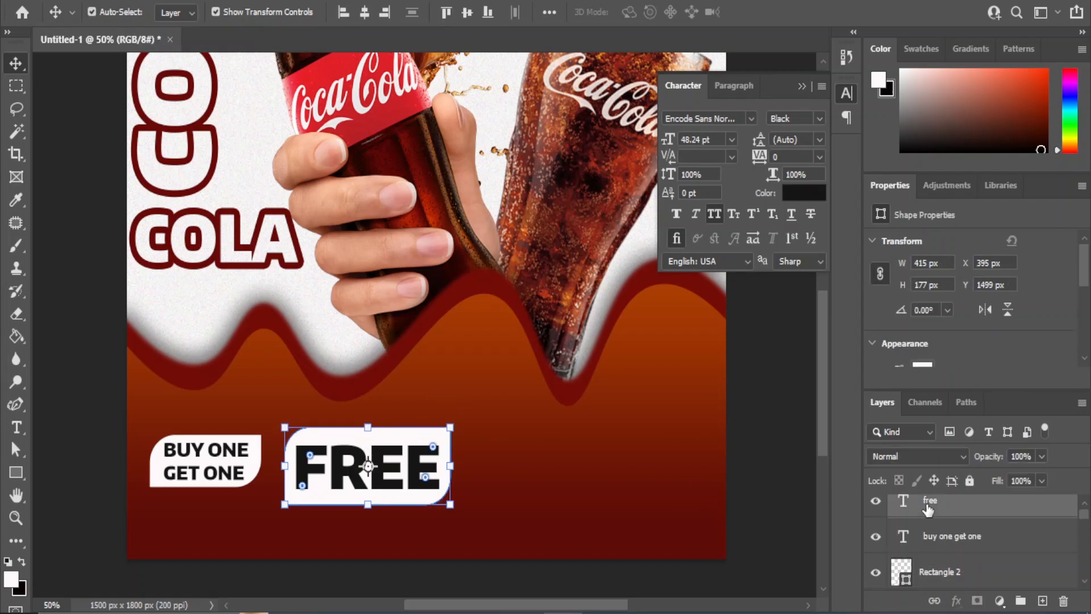
pyautogui.hotkey('shift', 'Left')
pyautogui.hotkey('shift', 'Left')
pyautogui.hotkey('shift', 'Left')
pyautogui.hotkey('shift', 'Left')
pyautogui.hotkey('shift', 'Left')
pyautogui.hotkey('shift', 'Left')
pyautogui.hotkey('shift', 'Left')
pyautogui.hotkey('shift', 'Left')
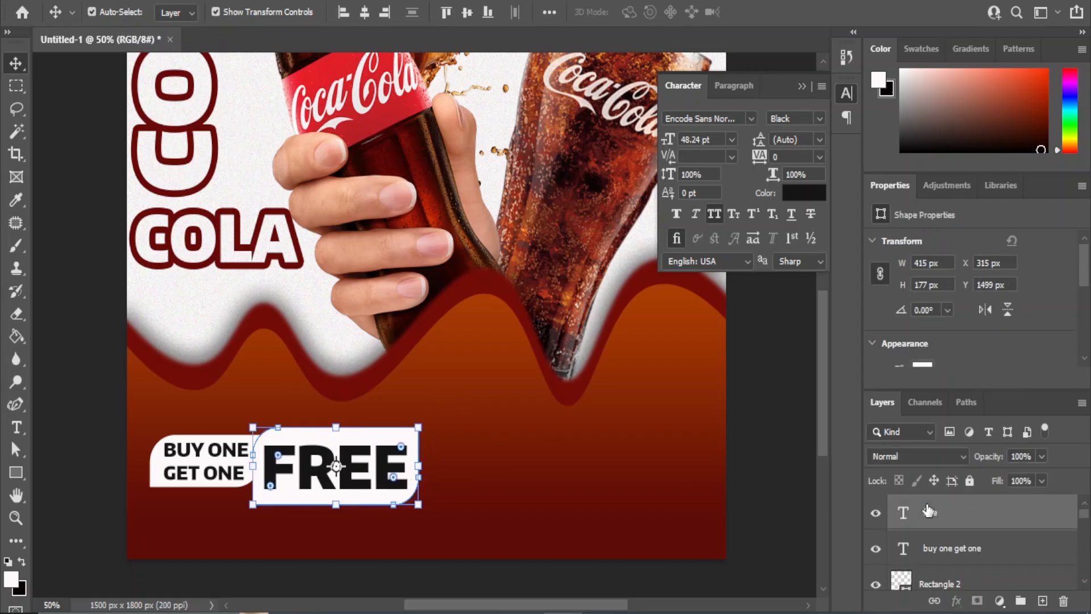
pyautogui.hotkey('shift', 'Up')
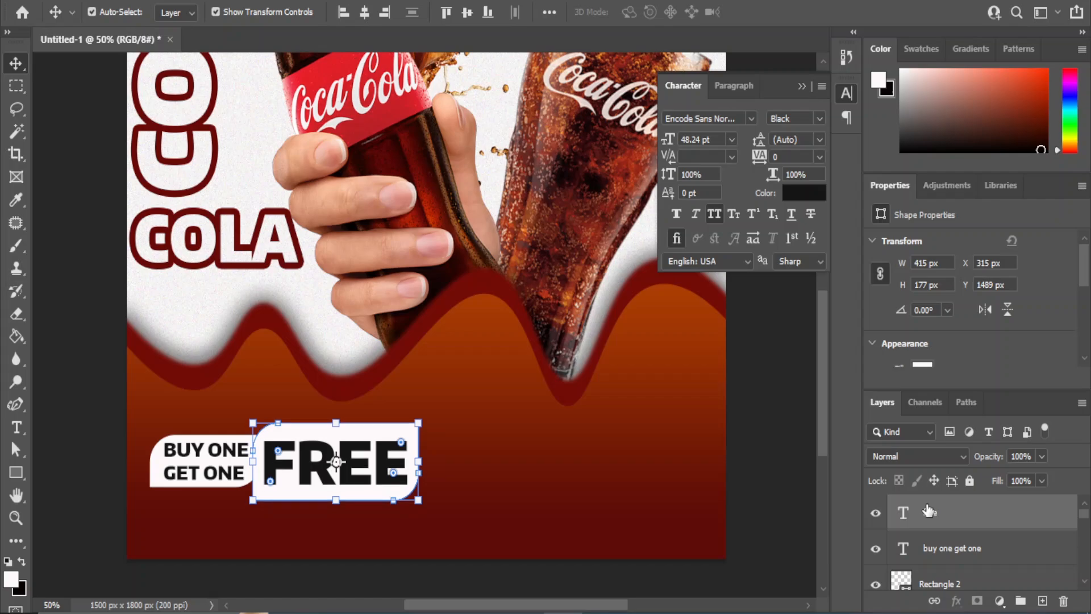
pyautogui.hotkey('shift', 'Up')
pyautogui.hotkey('shift', 'Down')
pyautogui.click(769, 463)
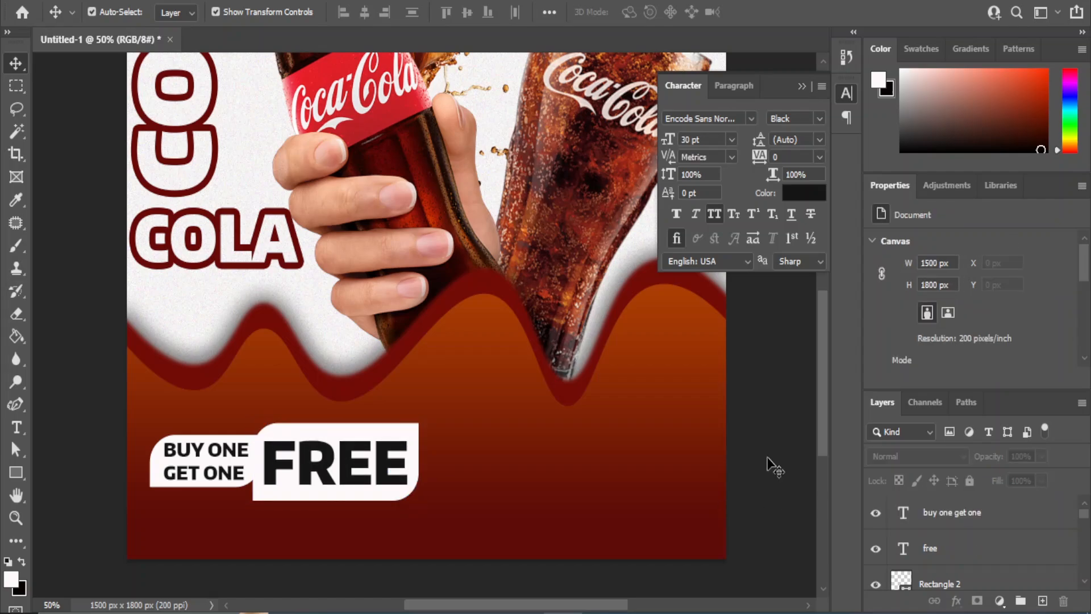
# Recolor the FREE text dark red, sampling the color from the wave's darker edge on the poster.
pyautogui.keyDown('alt'); pyautogui.click(306, 434); pyautogui.keyUp('alt')
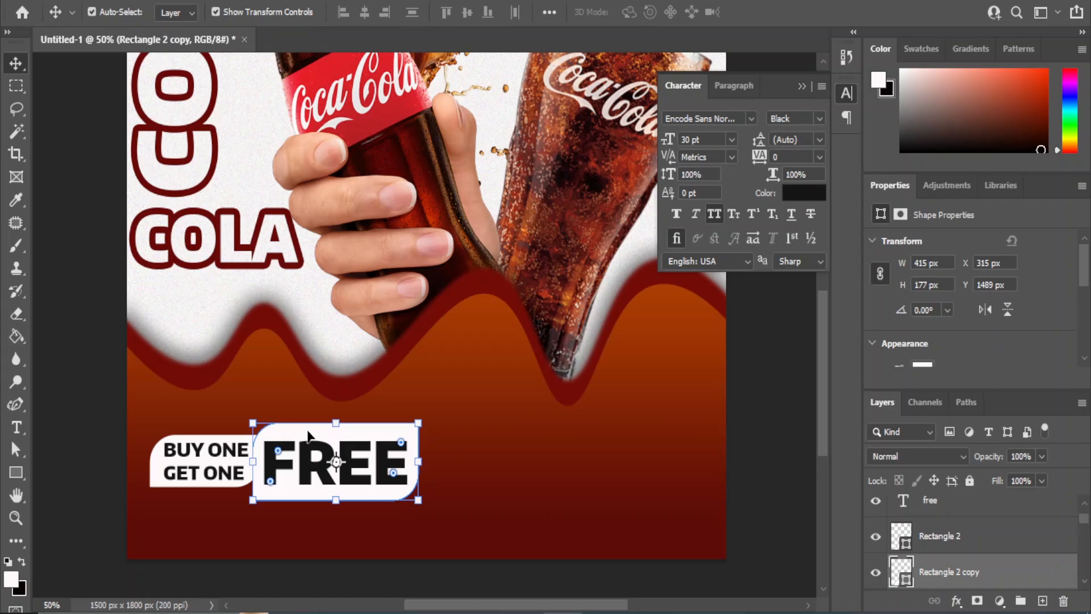
pyautogui.scroll(-1, 963, 555)
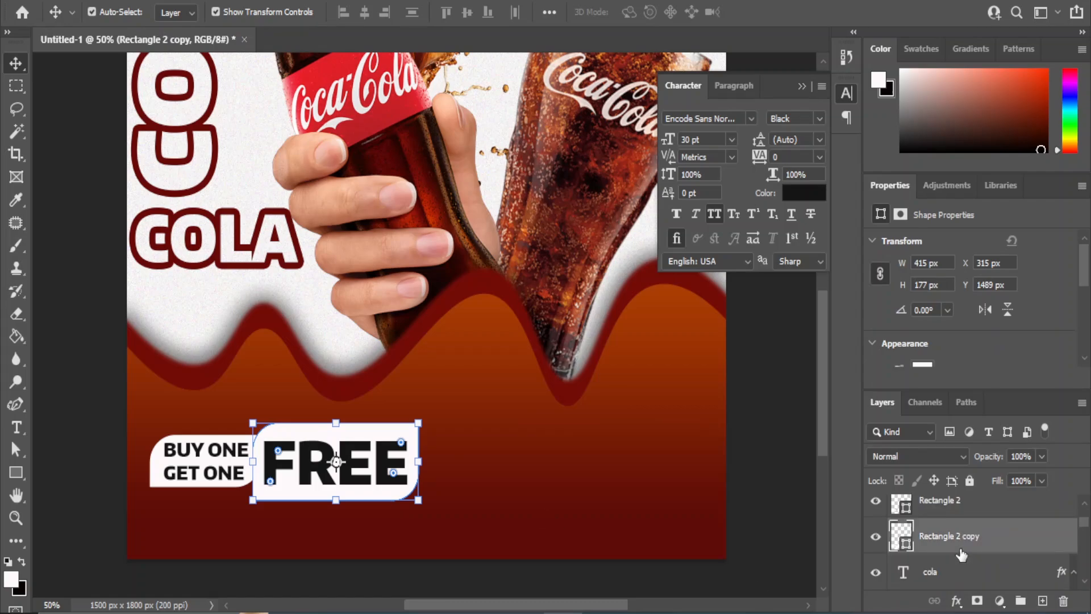
pyautogui.click(361, 452)
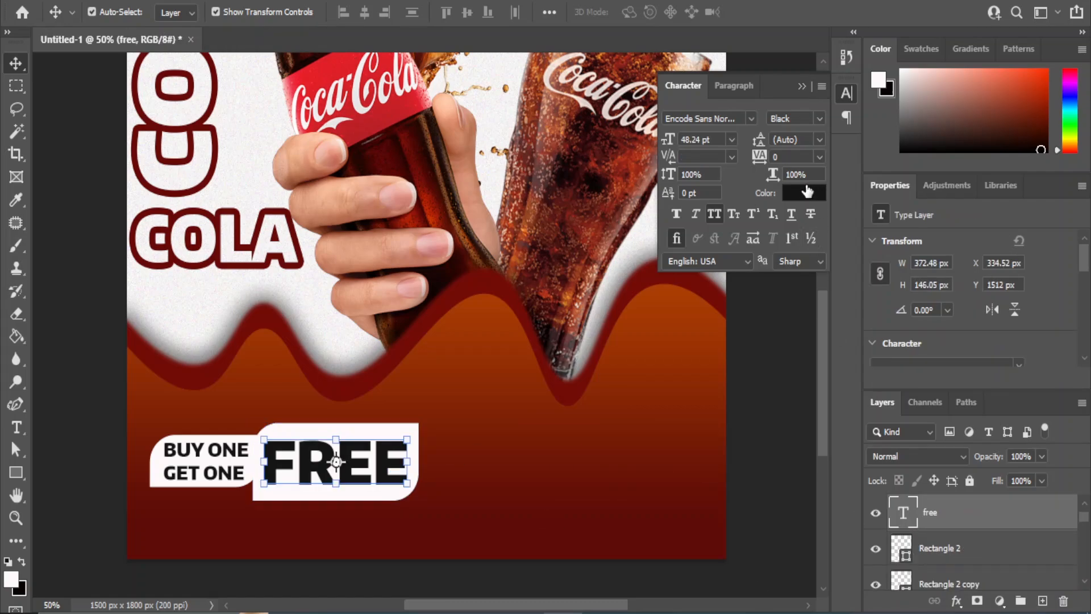
pyautogui.click(807, 192)
pyautogui.click(570, 402)
pyautogui.click(1017, 294)
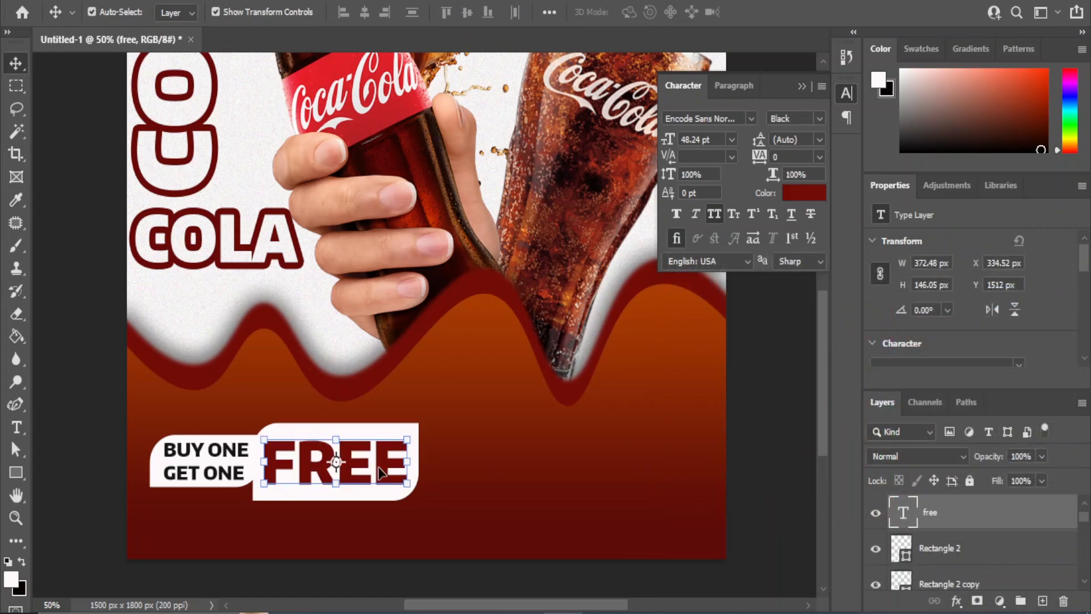
# Recolor the BUY ONE GET ONE text to the orange-brown a33804 sampled from the wave gradient.
pyautogui.click(205, 455)
pyautogui.click(804, 193)
pyautogui.click(471, 319)
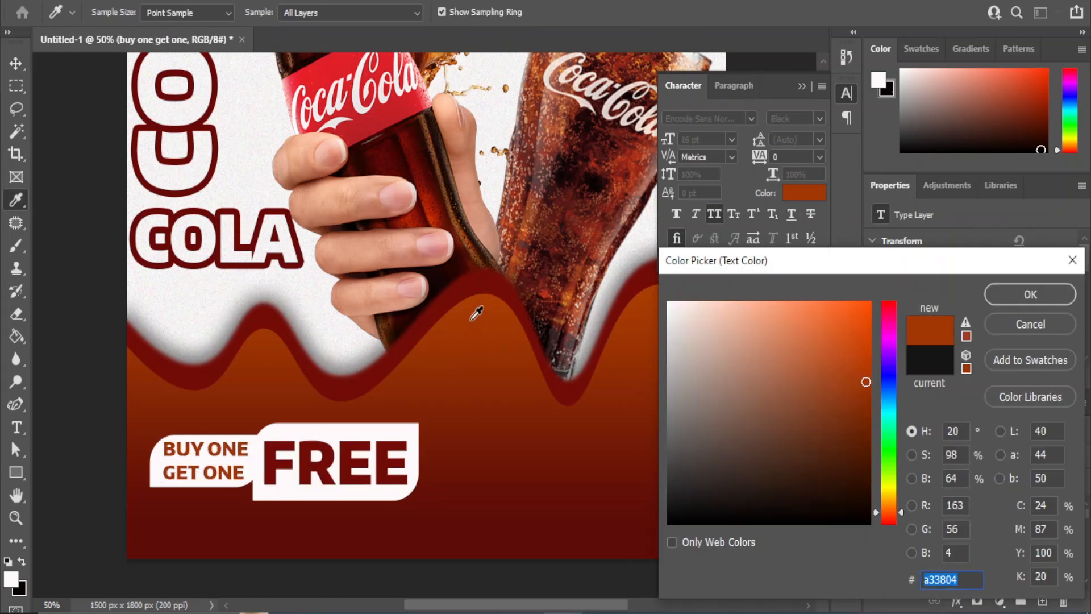
pyautogui.click(1027, 295)
pyautogui.click(787, 438)
# Give the BUY ONE GET ONE rectangle a thin dark red stroke to separate it from the FREE rectangle.
pyautogui.click(252, 443)
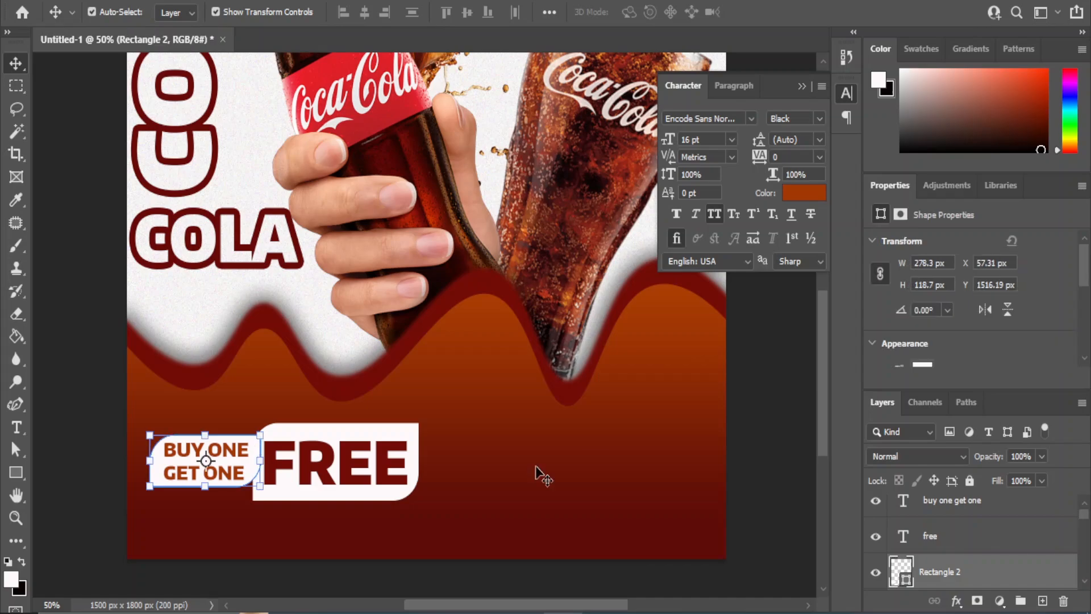
pyautogui.scroll(-3, 971, 352)
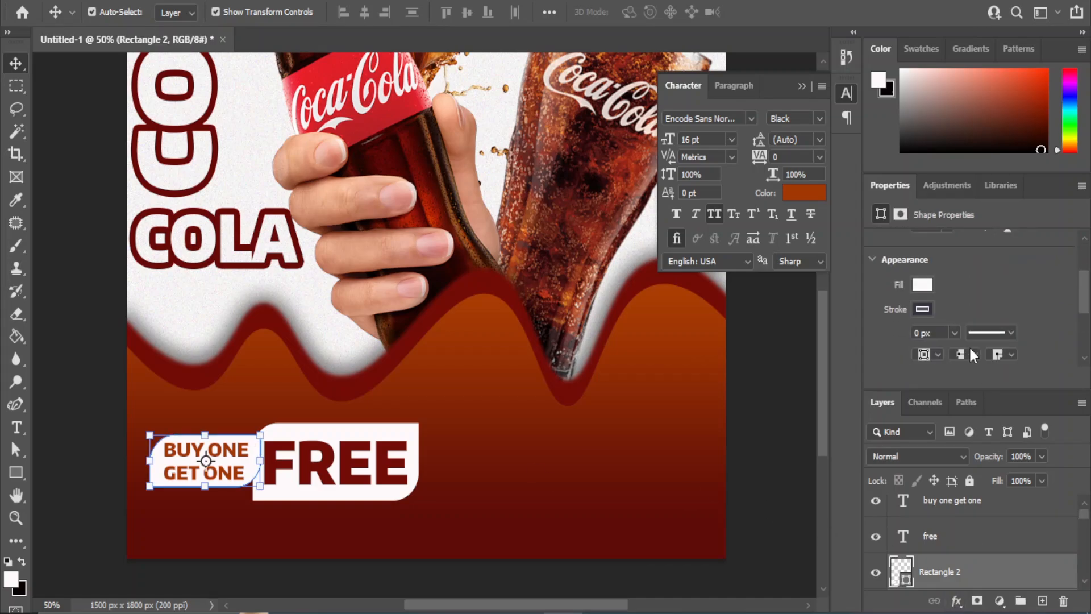
pyautogui.click(921, 309)
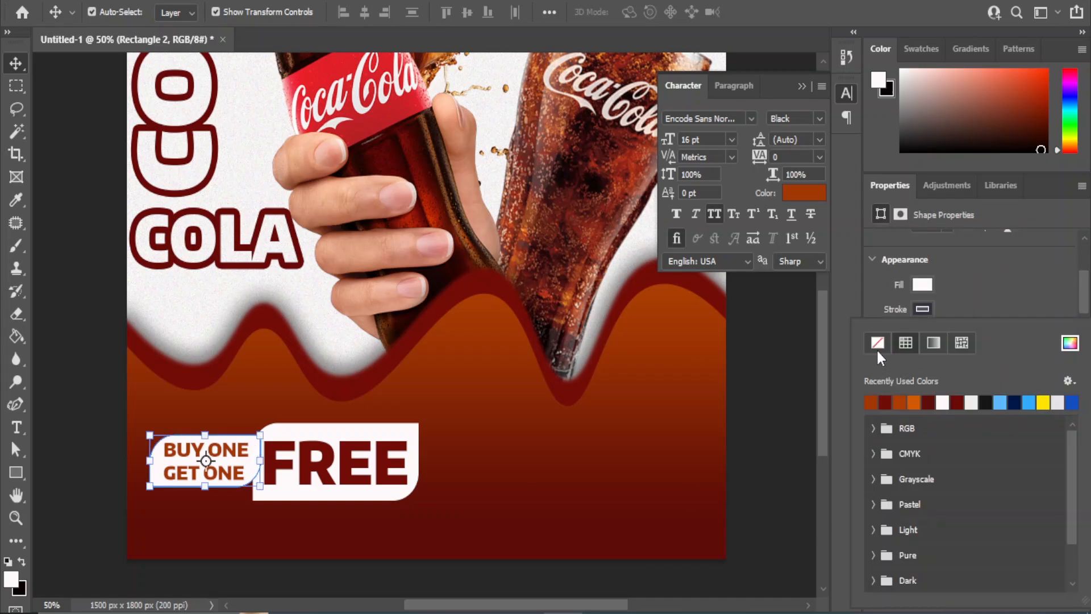
pyautogui.click(887, 400)
pyautogui.click(922, 309)
pyautogui.click(954, 333)
pyautogui.moveTo(963, 352); pyautogui.dragTo(970, 349)
pyautogui.click(761, 460)
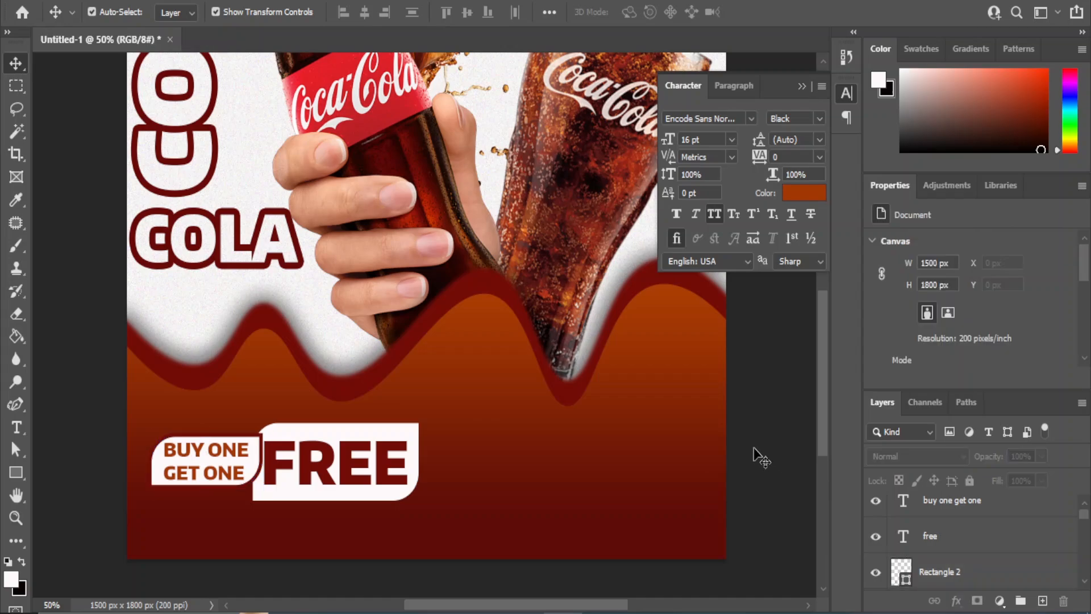
# Enlarge the FREE rectangle slightly to about 184 px high and move the FREE text 18 px right within it.
pyautogui.click(396, 435)
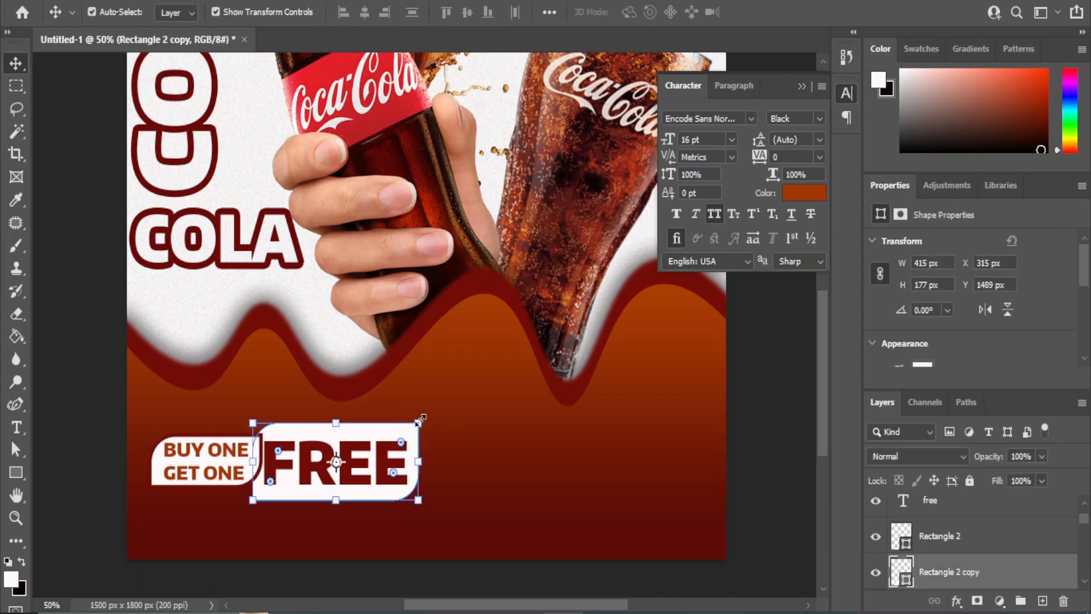
pyautogui.moveTo(420, 422); pyautogui.dragTo(425, 421)
pyautogui.press('Return')
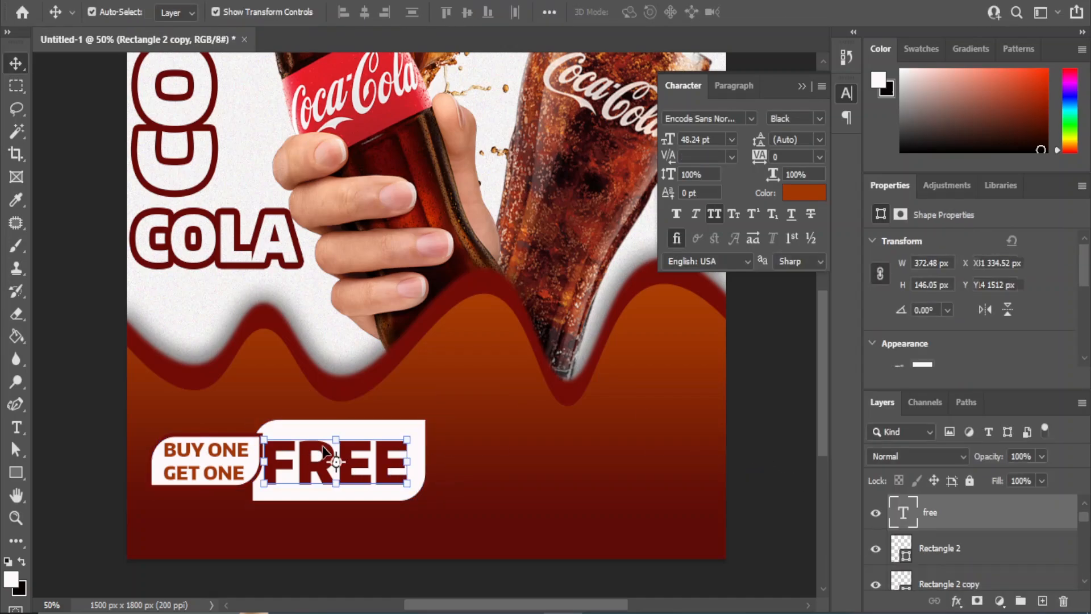
pyautogui.moveTo(319, 452); pyautogui.dragTo(325, 452)
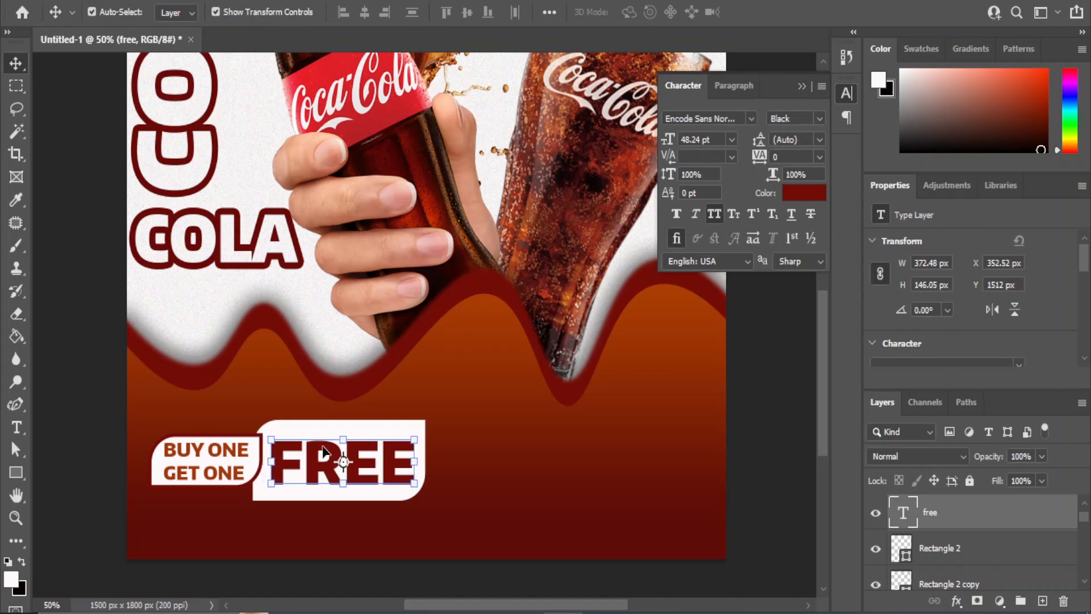
pyautogui.click(771, 467)
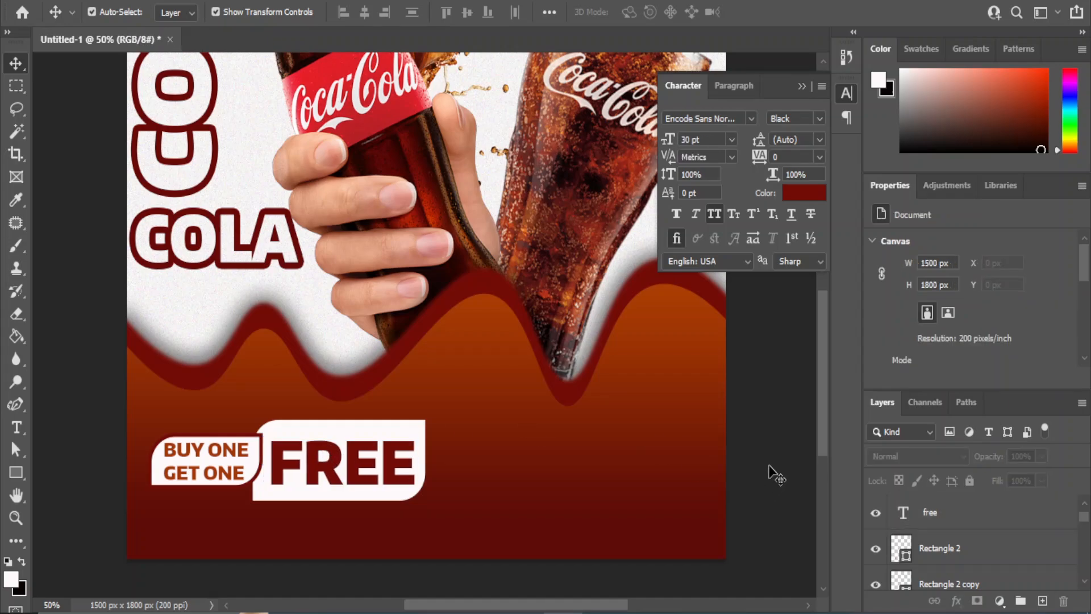
# Try to outline the FREE rectangle with a 4 px orange stroke.
pyautogui.hotkey('ctrl', '-')
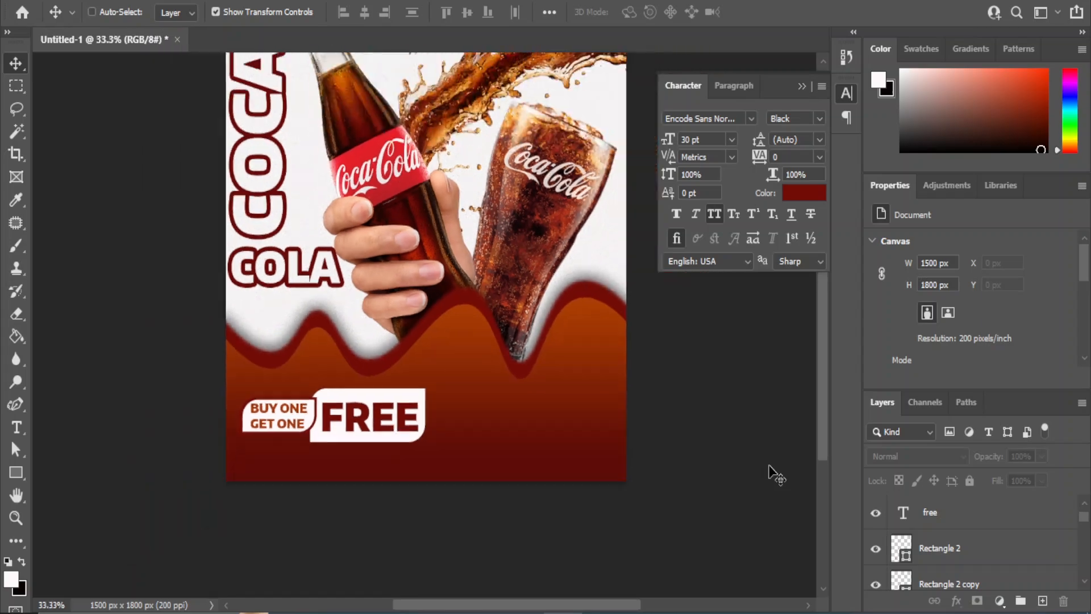
pyautogui.moveTo(420, 265); pyautogui.dragTo(398, 370)
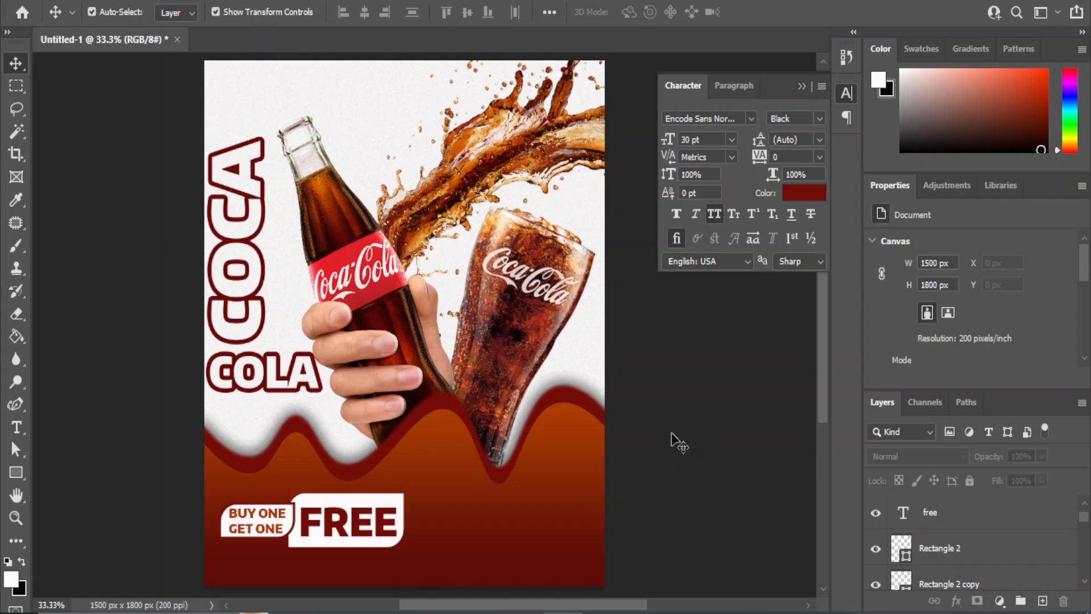
pyautogui.click(380, 500)
pyautogui.scroll(-2, 957, 329)
pyautogui.click(927, 323)
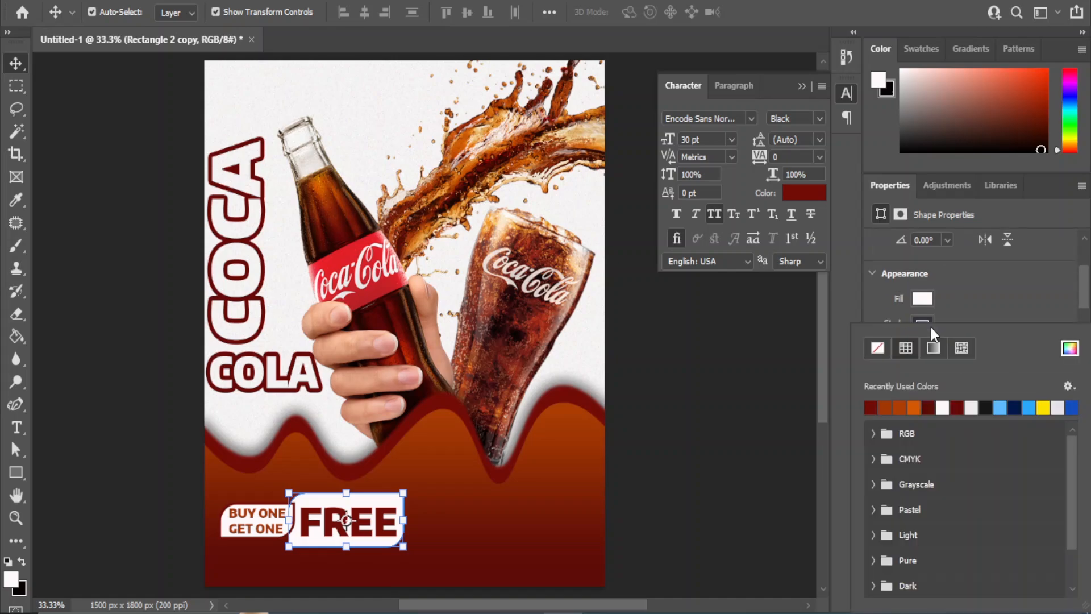
pyautogui.click(914, 407)
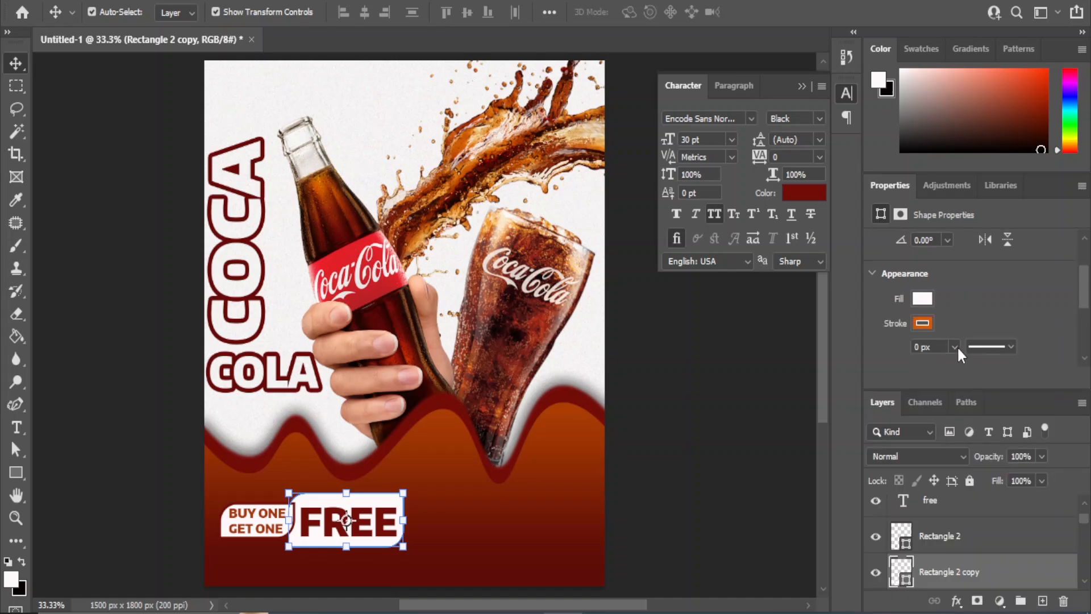
pyautogui.moveTo(965, 367)
pyautogui.mouseDown()
pyautogui.moveTo(978, 365)
pyautogui.moveTo(963, 365)
pyautogui.mouseUp()
pyautogui.click(931, 345)
pyautogui.write('4')
pyautogui.press('Return')
pyautogui.click(673, 464)
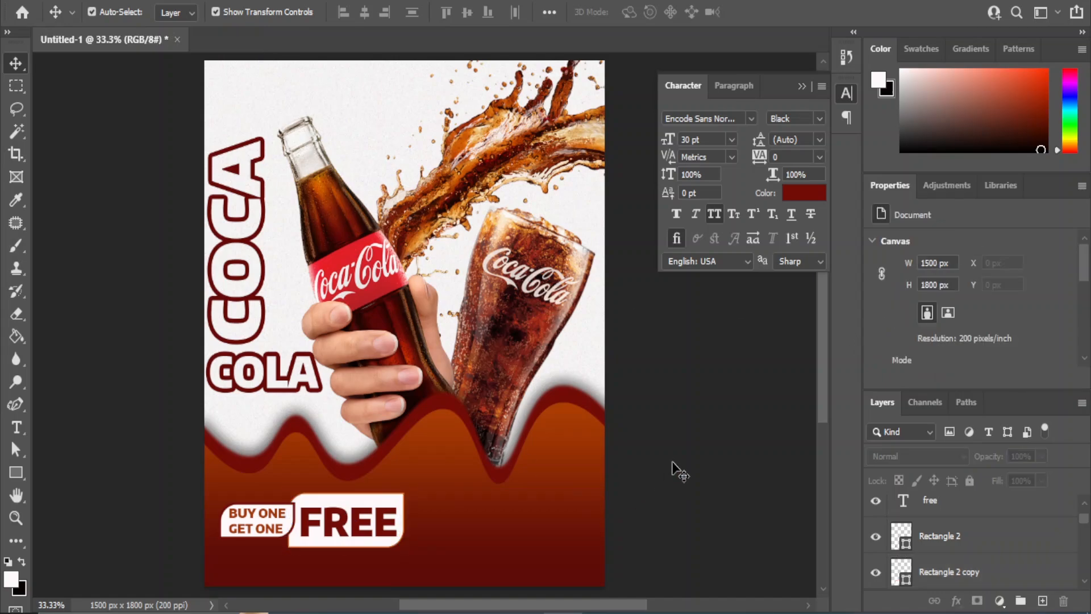
# Place the BUY ONE GET ONE text layer below the FREE text layer, directly above its rectangle.
pyautogui.click(927, 506)
pyautogui.click(935, 546)
pyautogui.scroll(-1, 954, 549)
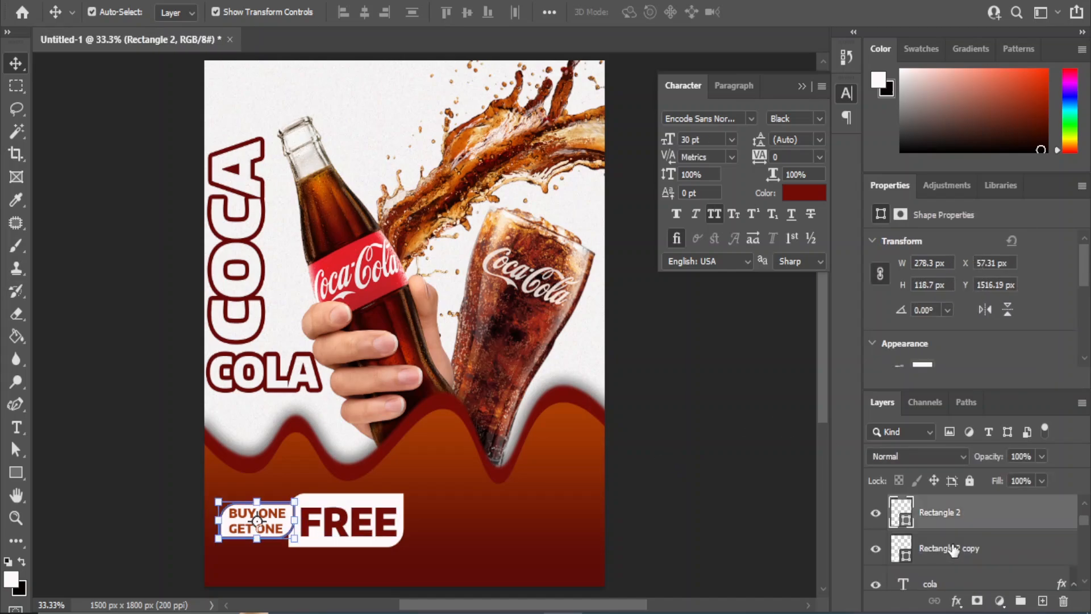
pyautogui.scroll(2, 955, 548)
pyautogui.moveTo(953, 508); pyautogui.dragTo(929, 566)
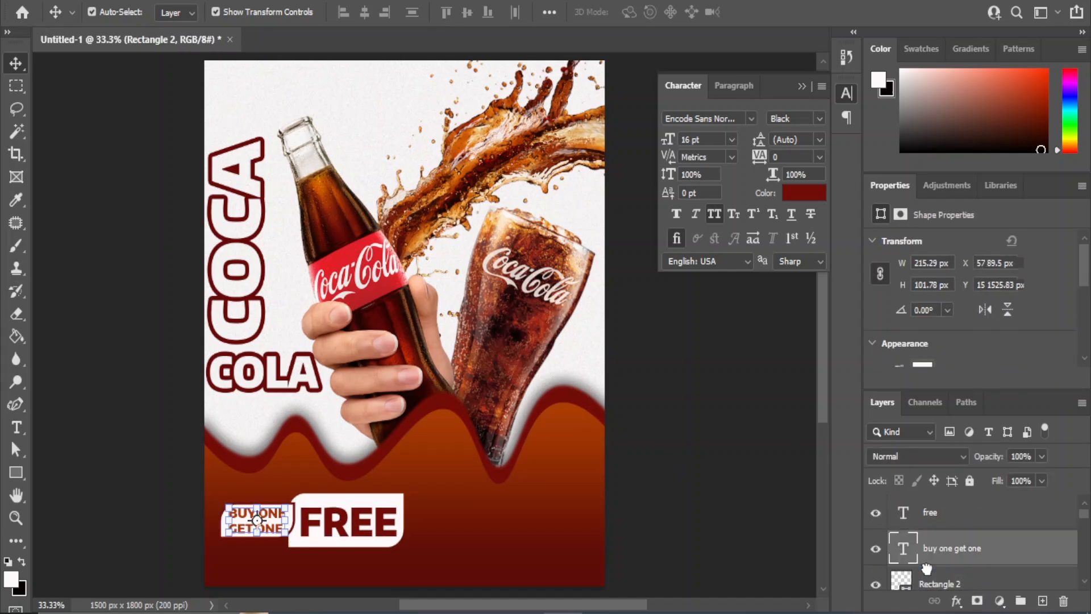
# Align the vertical centers of the BUY ONE GET ONE text, its rectangle and the FREE rectangle.
pyautogui.keyDown('shift'); pyautogui.click(939, 580); pyautogui.keyUp('shift')
pyautogui.scroll(-2, 964, 537)
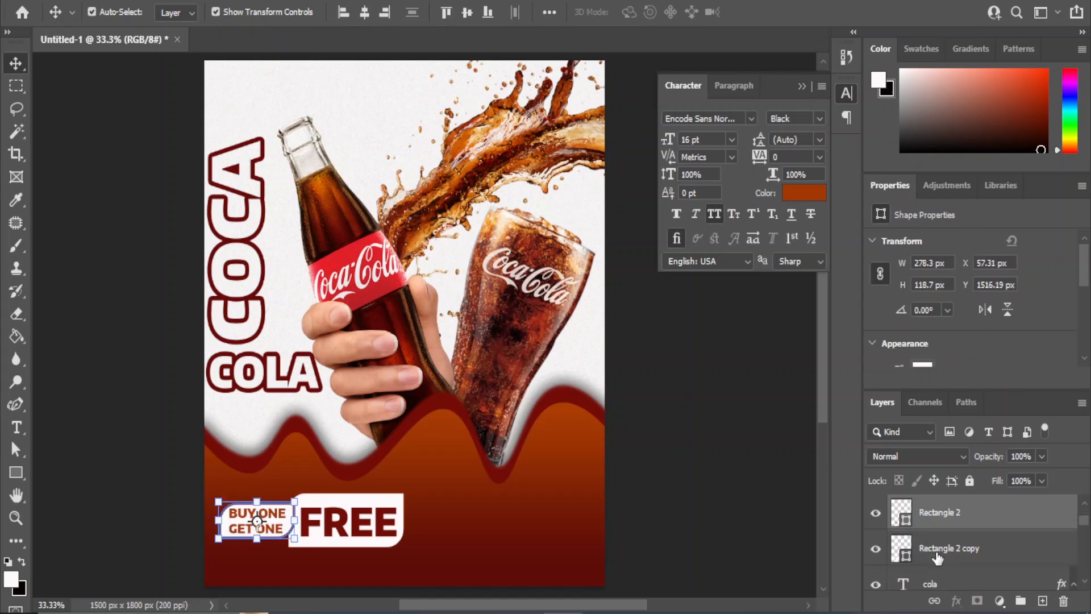
pyautogui.keyDown('shift'); pyautogui.click(937, 559); pyautogui.keyUp('shift')
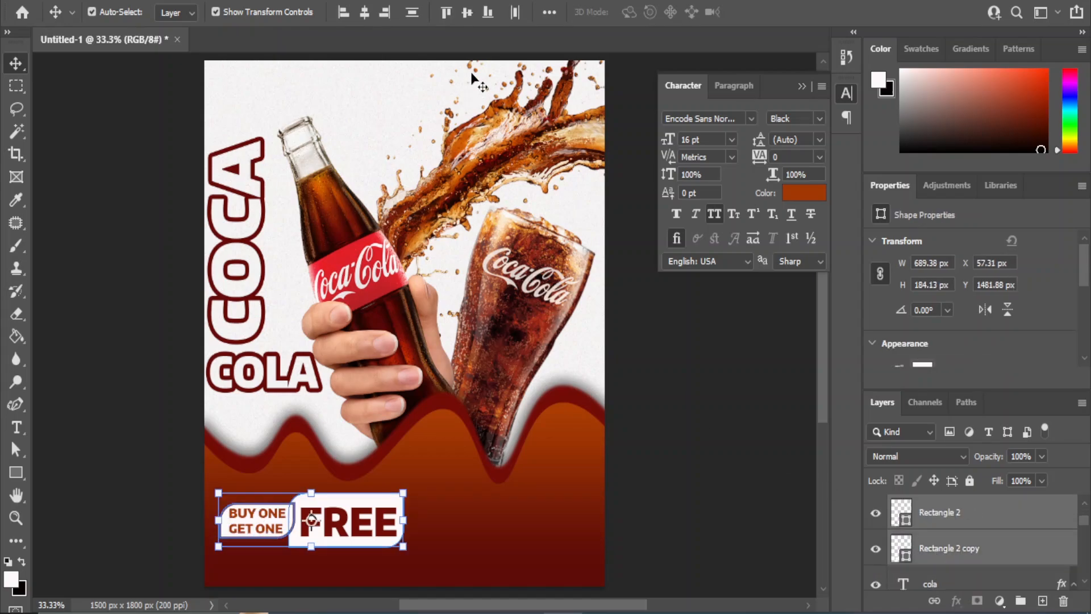
pyautogui.click(468, 12)
pyautogui.click(687, 422)
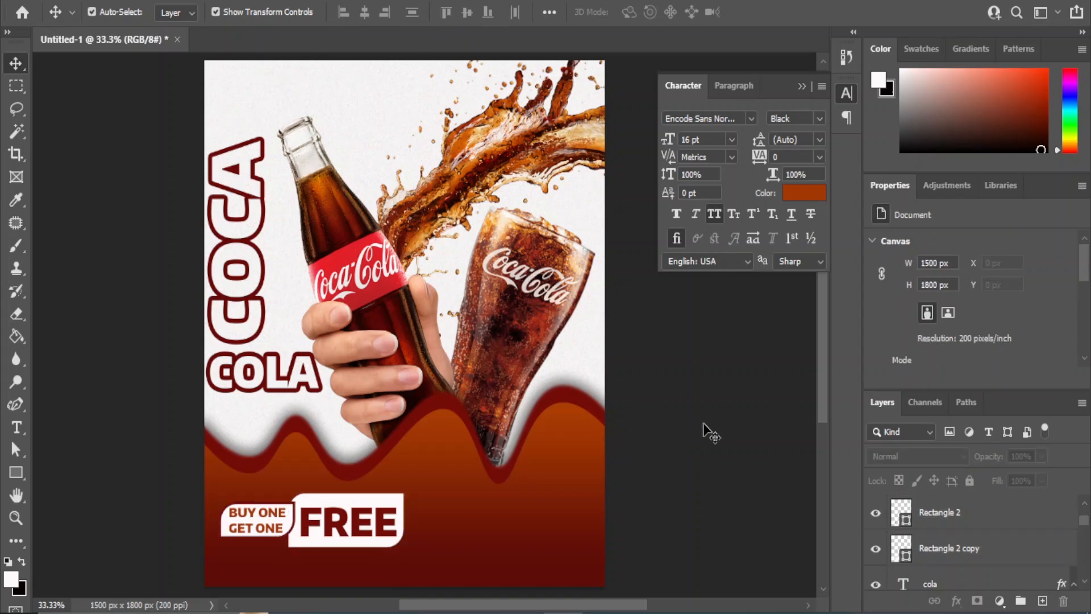
# Add the text ORDER NOW on the wave area, to the right of the FREE badge.
pyautogui.click(13, 431)
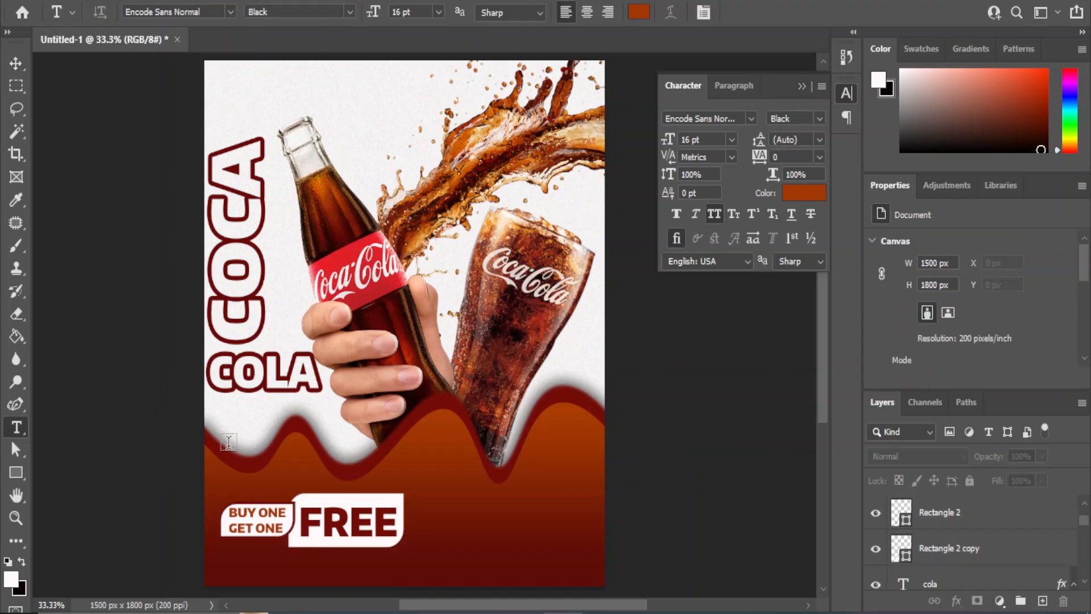
pyautogui.click(487, 535)
pyautogui.write('ORDER NOW')
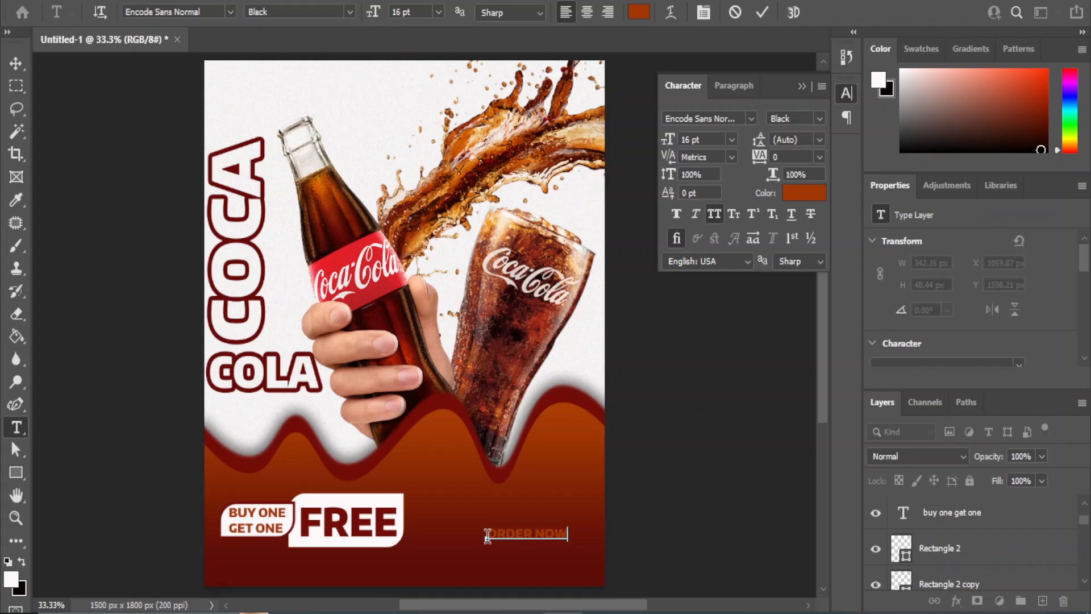
pyautogui.click(16, 63)
# Set the ORDER NOW text to SemiBold and 14 pt and move it slightly right and up.
pyautogui.click(818, 117)
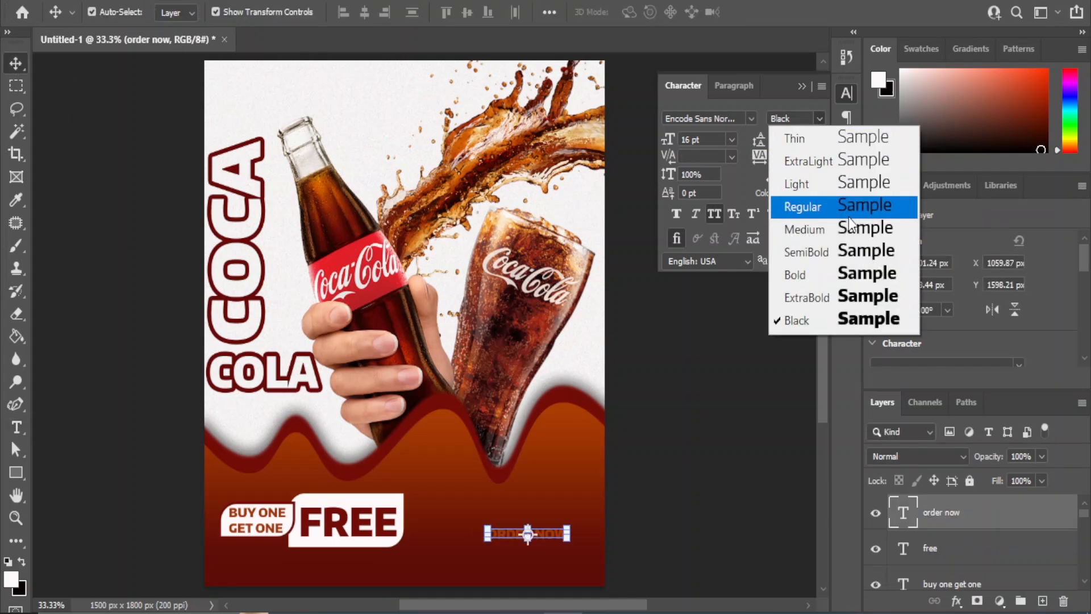
pyautogui.click(849, 257)
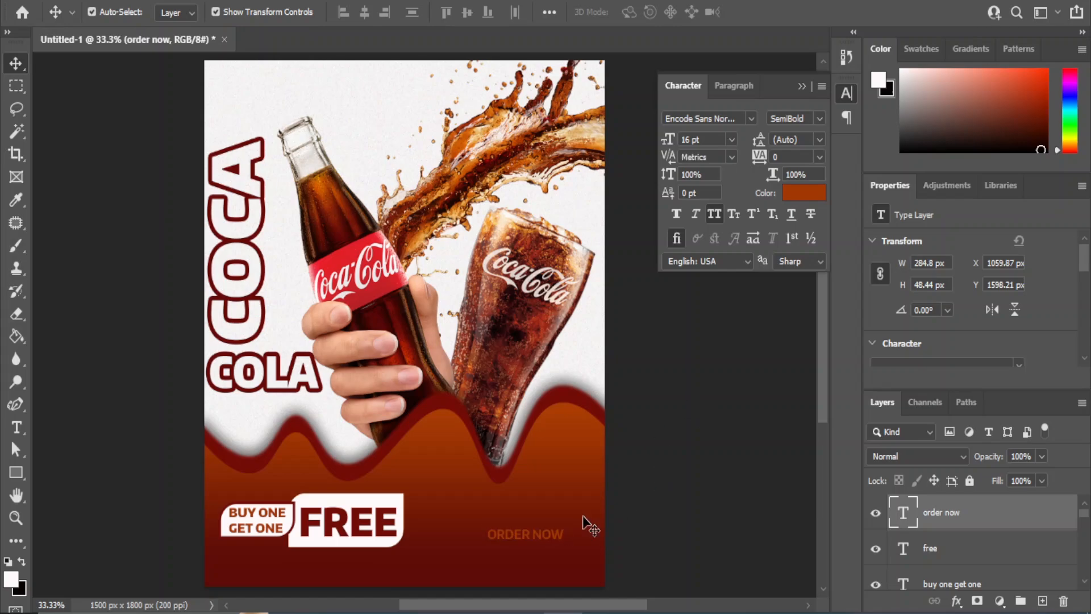
pyautogui.moveTo(550, 536); pyautogui.dragTo(569, 530)
pyautogui.click(732, 139)
pyautogui.click(705, 255)
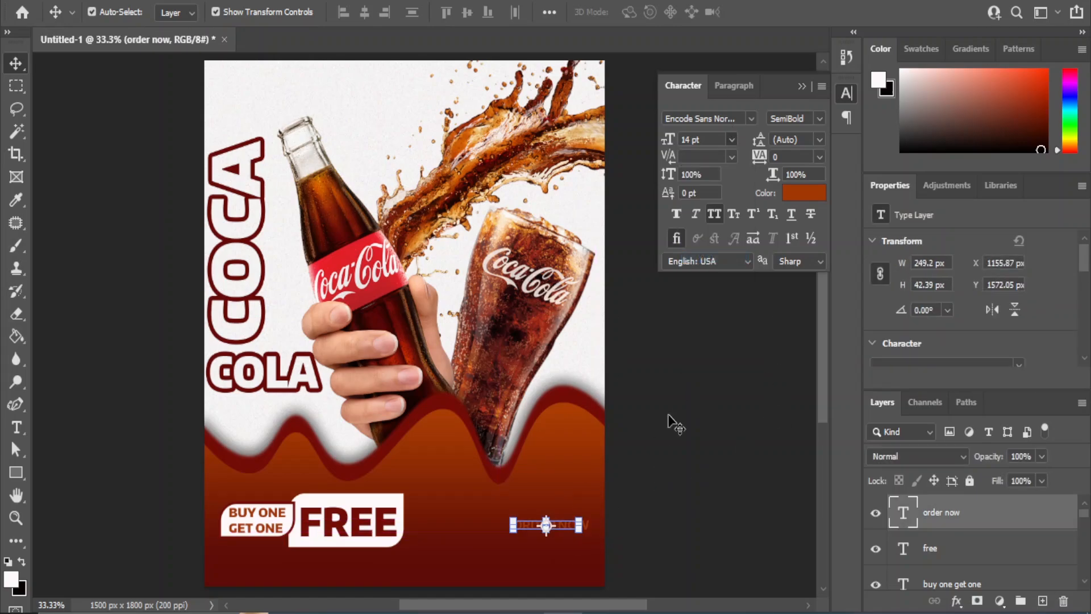
pyautogui.click(688, 530)
# Draw a white rectangle about 307 × 68 px over ORDER NOW and place its layer beneath the text.
pyautogui.click(16, 472)
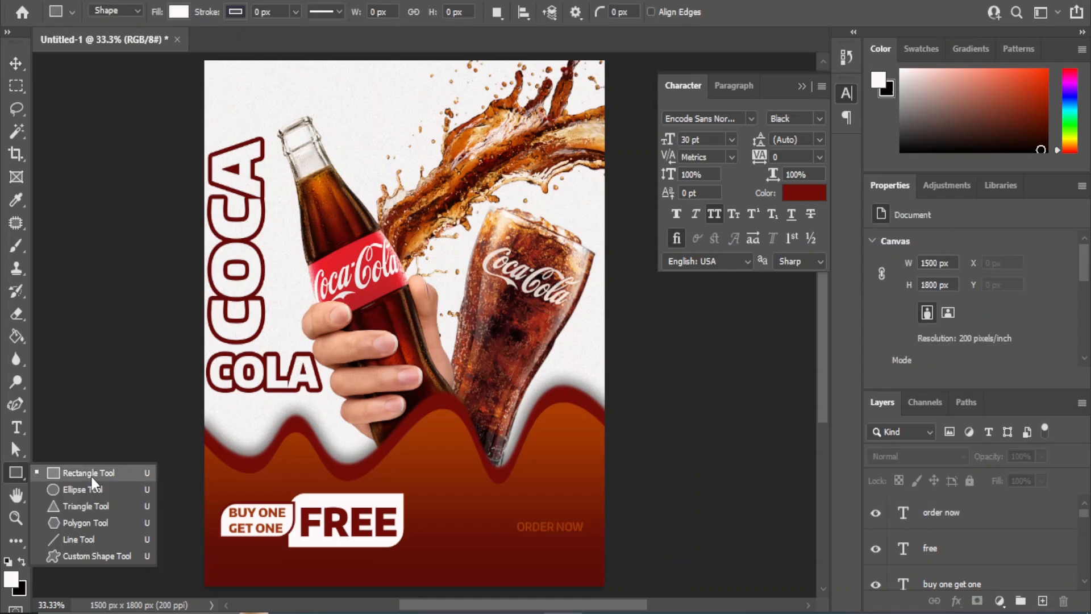
pyautogui.click(85, 464)
pyautogui.moveTo(515, 517); pyautogui.dragTo(597, 536)
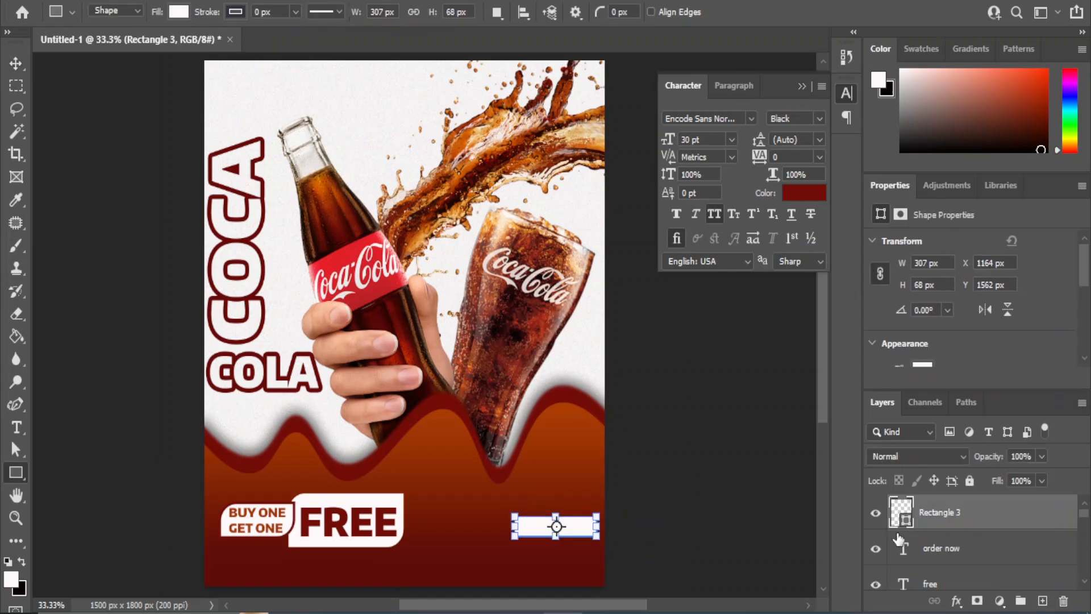
pyautogui.moveTo(962, 515); pyautogui.dragTo(961, 564)
# Round the ORDER NOW rectangle's corners to 24 px and center the text on it horizontally and vertically.
pyautogui.scroll(-2, 960, 346)
pyautogui.scroll(-1, 959, 340)
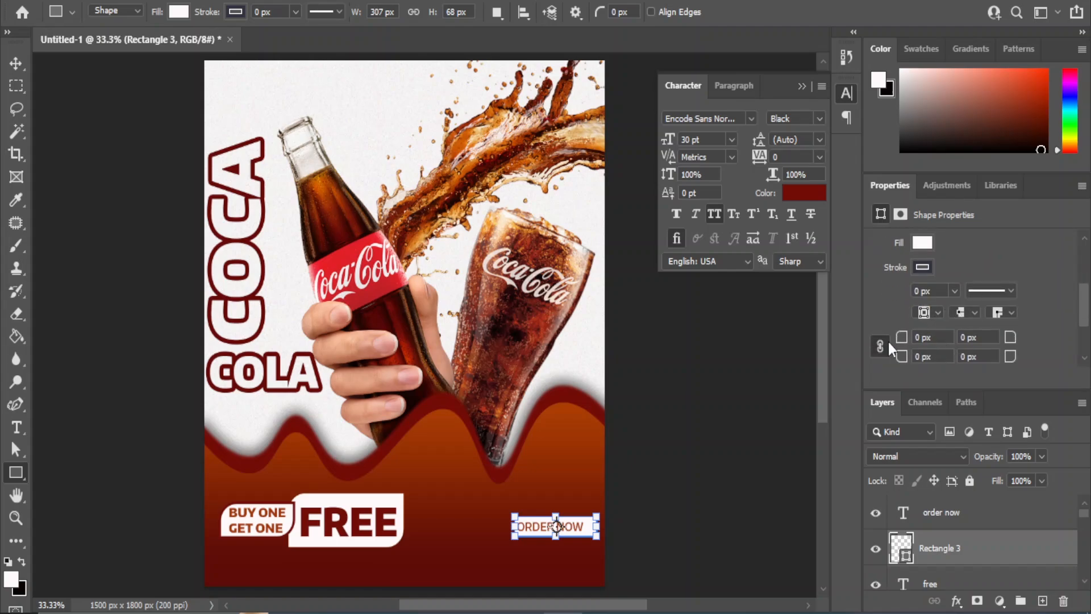
pyautogui.keyDown('shift'); pyautogui.click(944, 519); pyautogui.keyUp('shift')
pyautogui.click(17, 66)
pyautogui.click(364, 12)
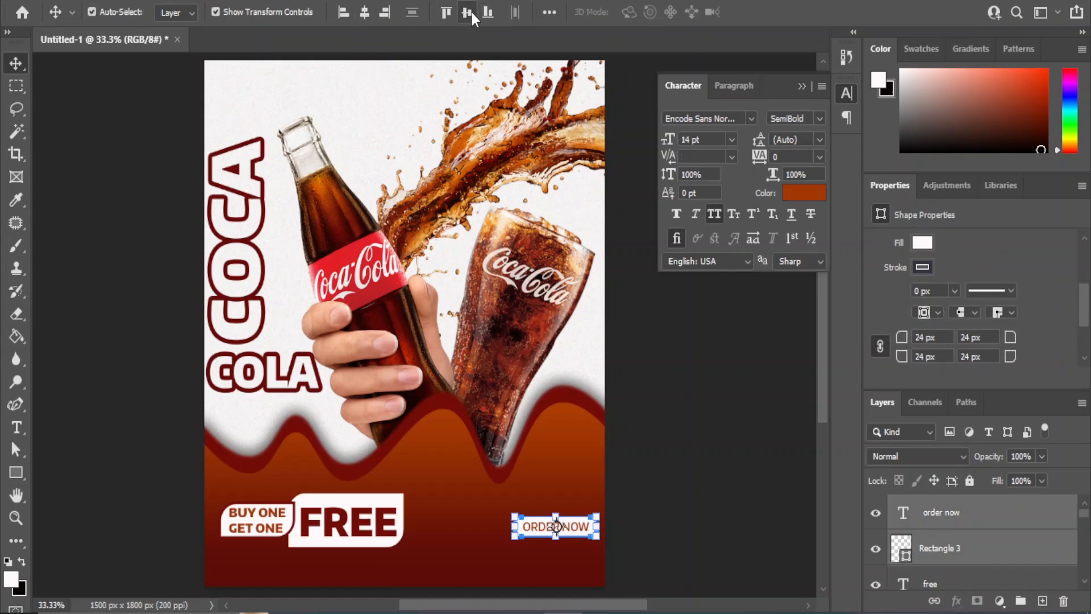
pyautogui.click(676, 469)
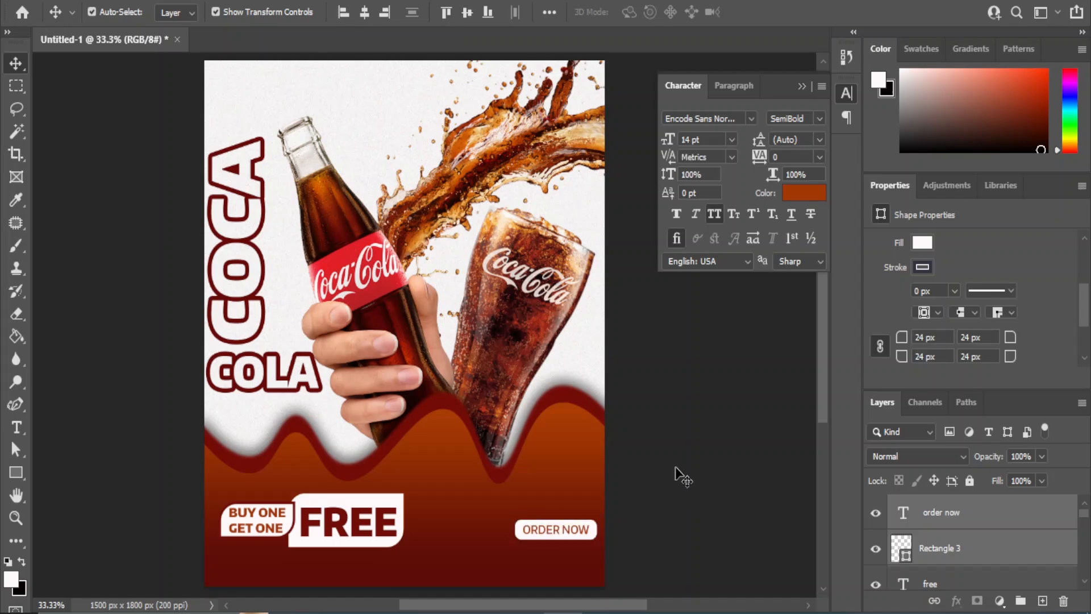
# Duplicate the ORDER NOW text layer and move the copy 80 px down below the white rectangle.
pyautogui.click(547, 531)
pyautogui.moveTo(1019, 526); pyautogui.dragTo(1043, 601)
pyautogui.hotkey('shift', 'Down')
pyautogui.hotkey('shift', 'Down')
pyautogui.hotkey('shift', 'Down')
pyautogui.hotkey('shift', 'Down')
pyautogui.hotkey('shift', 'Down')
pyautogui.hotkey('shift', 'Down')
pyautogui.hotkey('shift', 'Down')
pyautogui.hotkey('shift', 'Down')
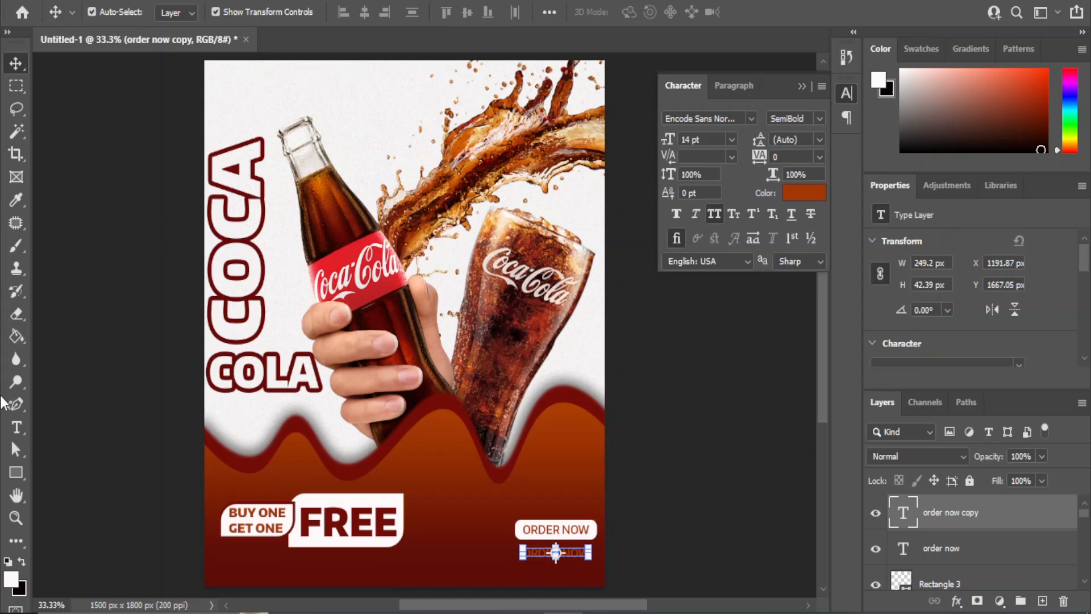
# Replace the copied ORDER NOW text below the white rectangle with the contact phone number.
pyautogui.rightClick(16, 427)
pyautogui.click(62, 428)
pyautogui.moveTo(523, 551); pyautogui.dragTo(602, 554)
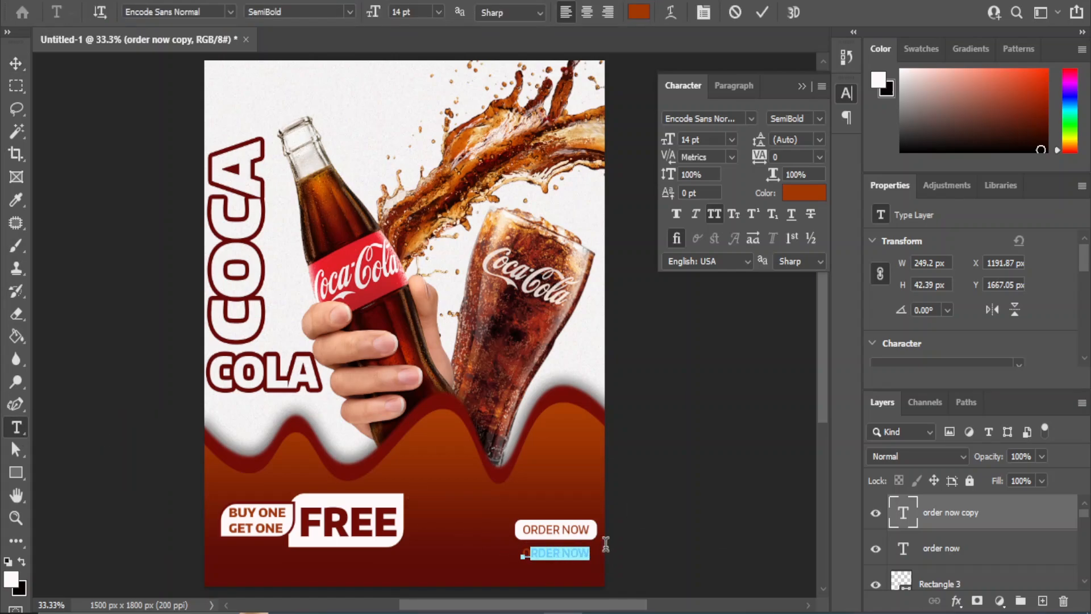
pyautogui.press('BackSpace')
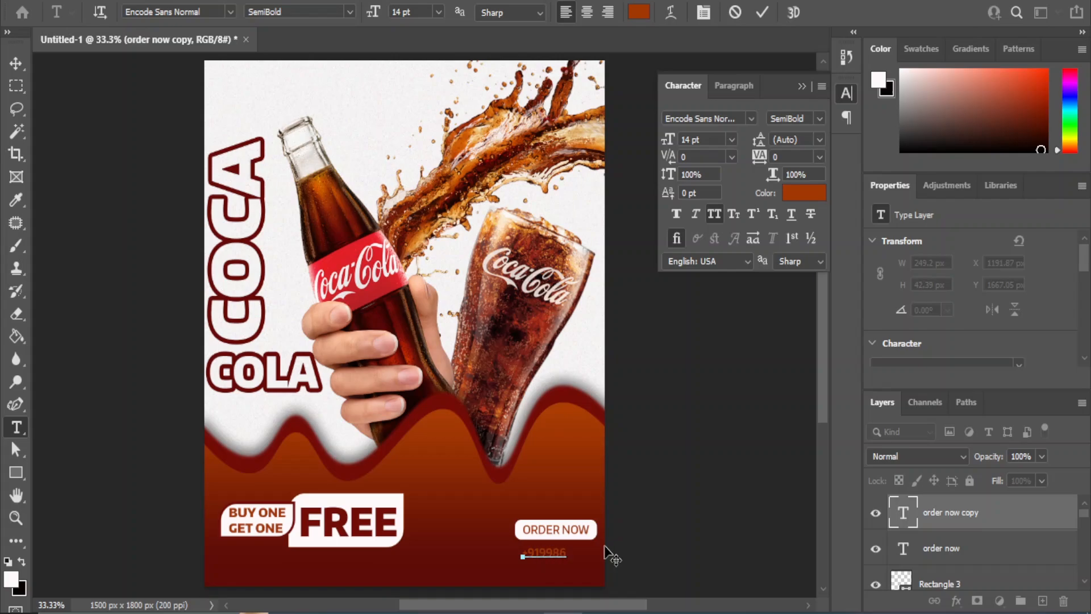
pyautogui.click(16, 63)
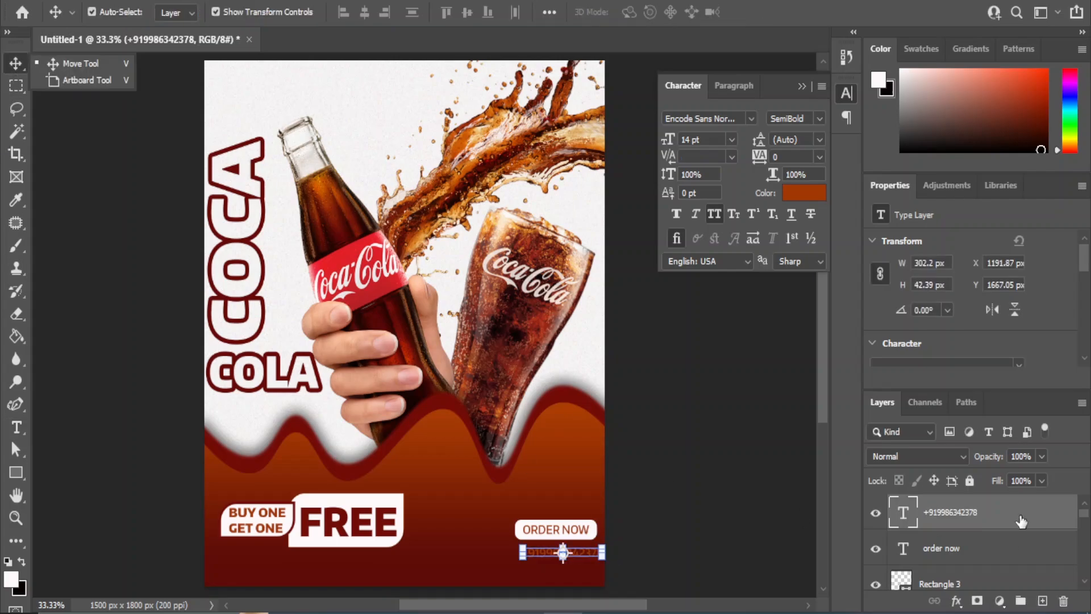
# Set the phone number text to Bold and 16 pt and shift it 20 px left.
pyautogui.click(794, 118)
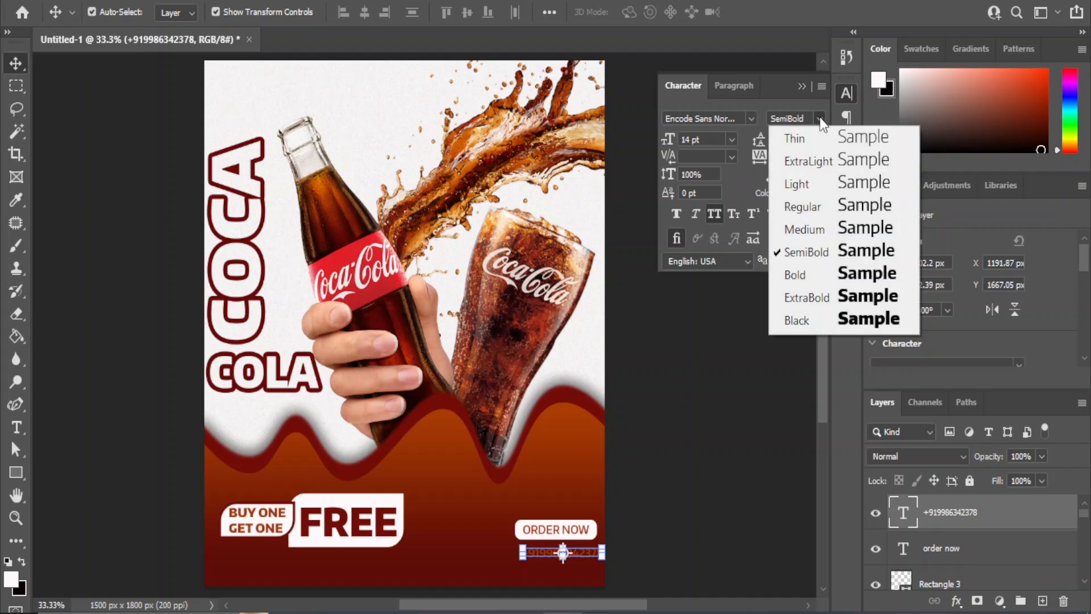
pyautogui.click(855, 277)
pyautogui.click(732, 139)
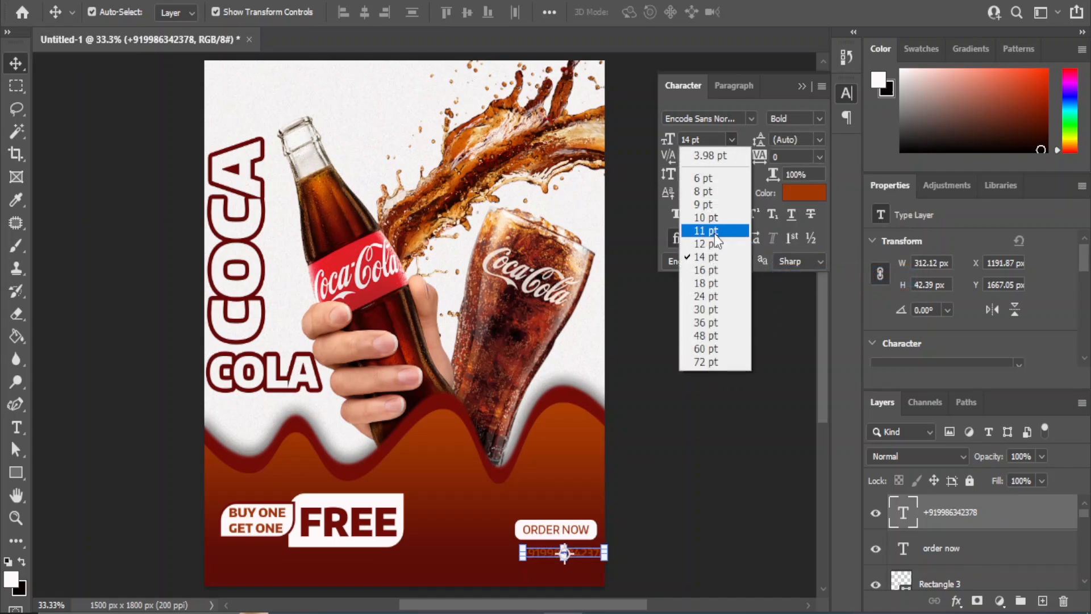
pyautogui.click(715, 234)
pyautogui.hotkey('shift', 'Left')
pyautogui.hotkey('shift', 'Left')
pyautogui.hotkey('shift', 'Left')
pyautogui.hotkey('shift', 'Left')
pyautogui.hotkey('shift', 'Left')
pyautogui.hotkey('shift', 'Left')
pyautogui.hotkey('shift', 'Left')
pyautogui.hotkey('shift', 'Left')
pyautogui.hotkey('shift', 'Left')
pyautogui.hotkey('shift', 'Left')
pyautogui.hotkey('shift', 'Left')
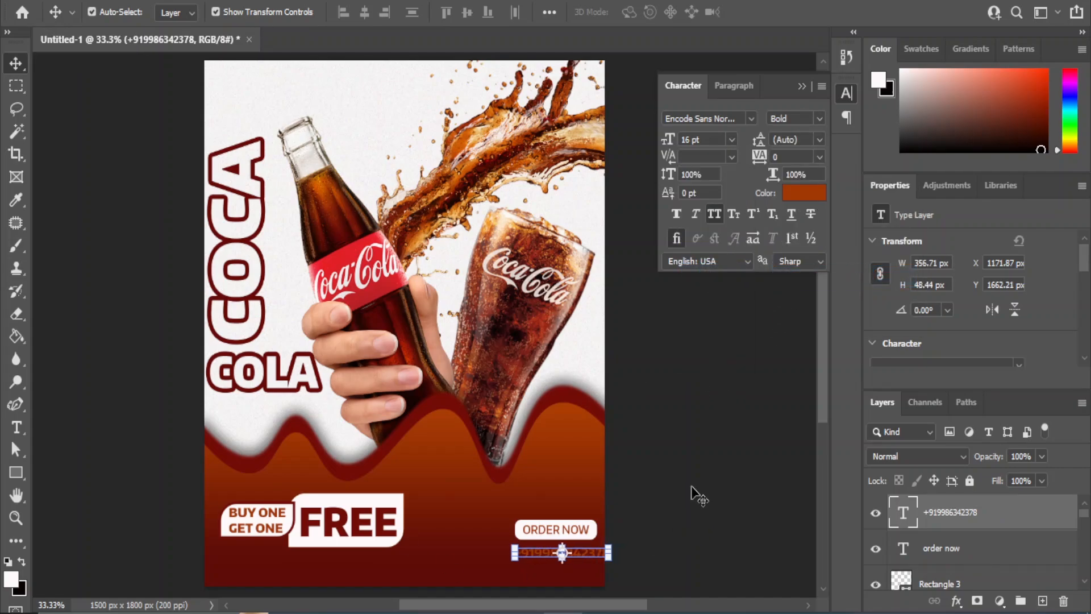
# Align the right edge of the phone number with the right edge of the white ORDER NOW rectangle.
pyautogui.keyDown('ctrl'); pyautogui.click(939, 585); pyautogui.keyUp('ctrl')
pyautogui.click(387, 12)
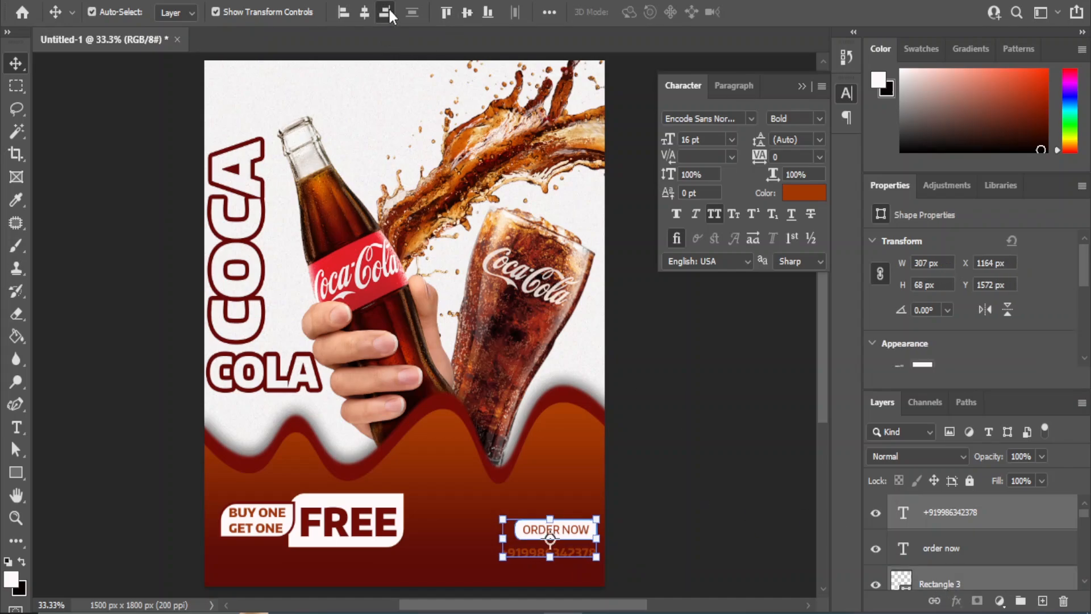
pyautogui.click(654, 507)
# Set the phone number's text color to white (ffffff).
pyautogui.click(594, 554)
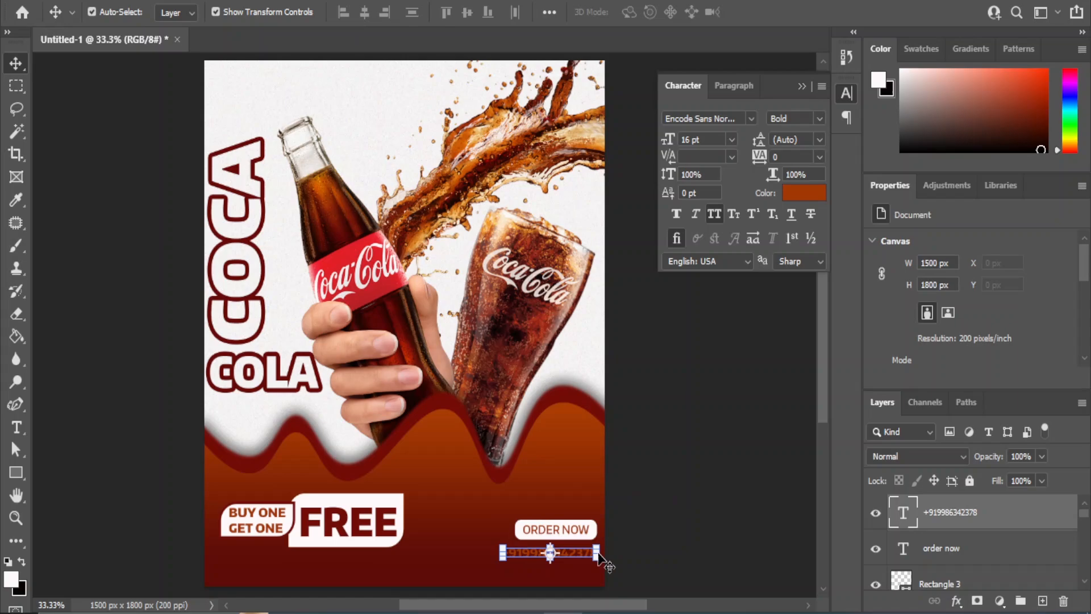
pyautogui.click(803, 194)
pyautogui.write('ffffff')
pyautogui.click(1030, 295)
pyautogui.press('v')
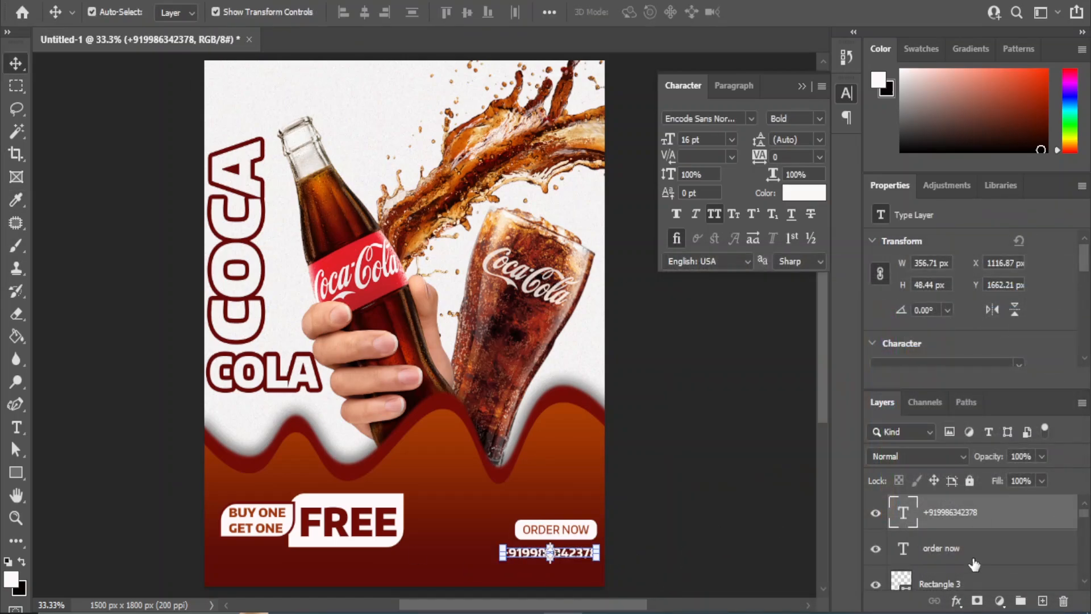
# Move the phone number, the ORDER NOW text and its white rectangle down 20 px together.
pyautogui.keyDown('ctrl'); pyautogui.click(955, 583); pyautogui.keyUp('ctrl')
pyautogui.hotkey('shift', 'Down')
pyautogui.hotkey('shift', 'Down')
pyautogui.hotkey('shift', 'Down')
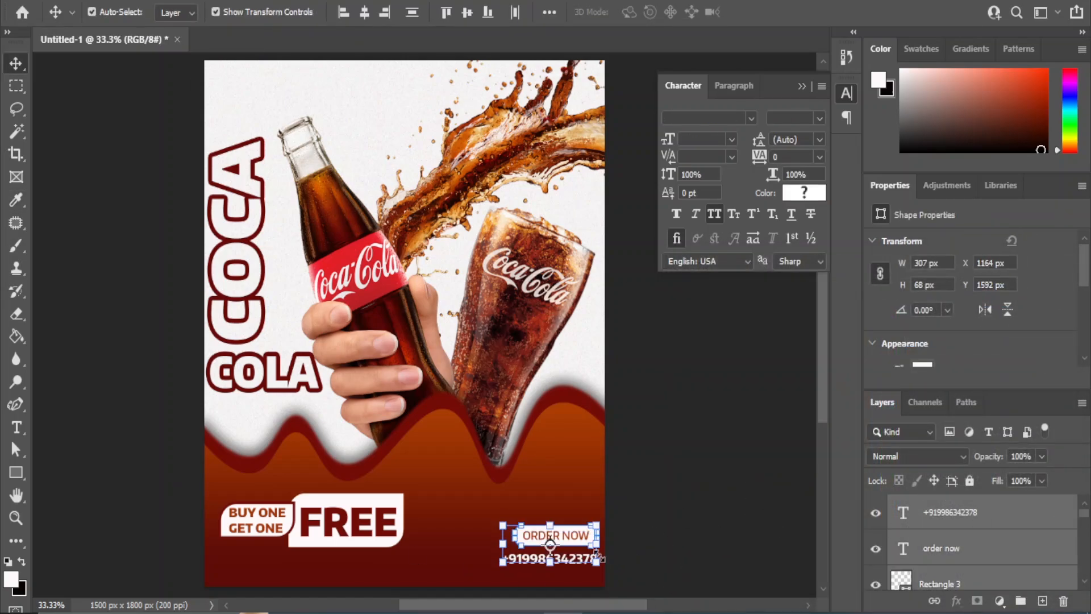
pyautogui.click(694, 483)
# Duplicate the cola splash, move the copy to about X -33, Y -315 px and place its layer above the bottle.
pyautogui.click(487, 149)
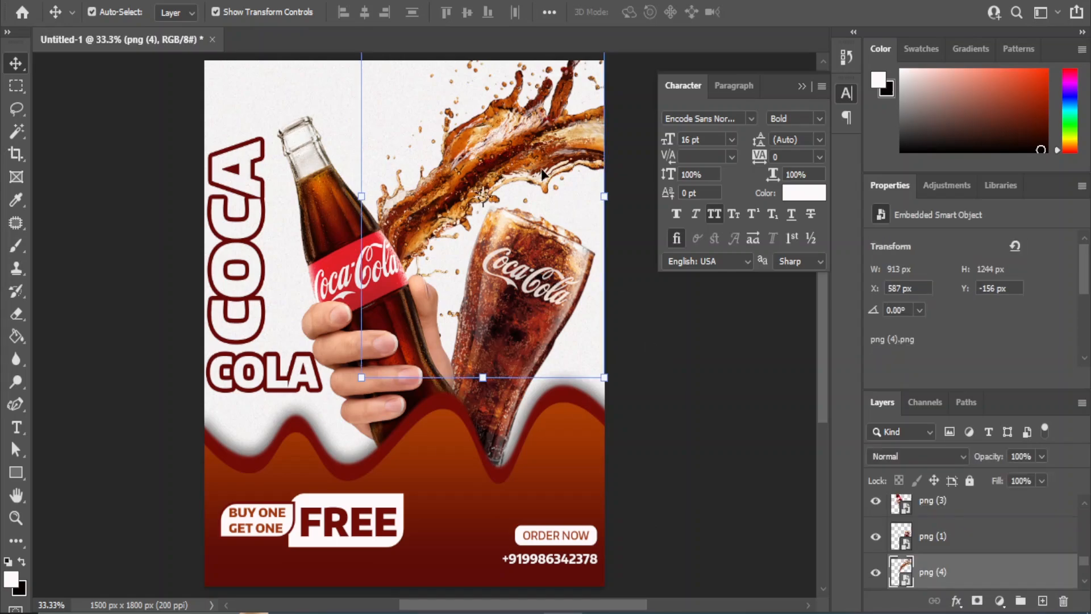
pyautogui.moveTo(1038, 576); pyautogui.dragTo(1044, 600)
pyautogui.moveTo(508, 161); pyautogui.dragTo(341, 115)
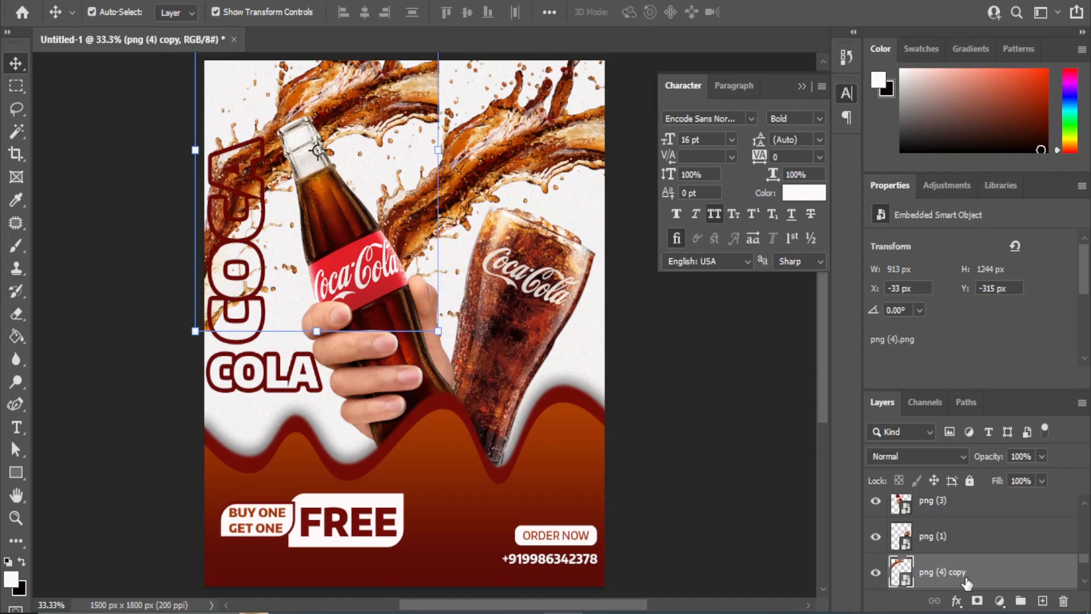
pyautogui.moveTo(966, 582); pyautogui.dragTo(939, 539)
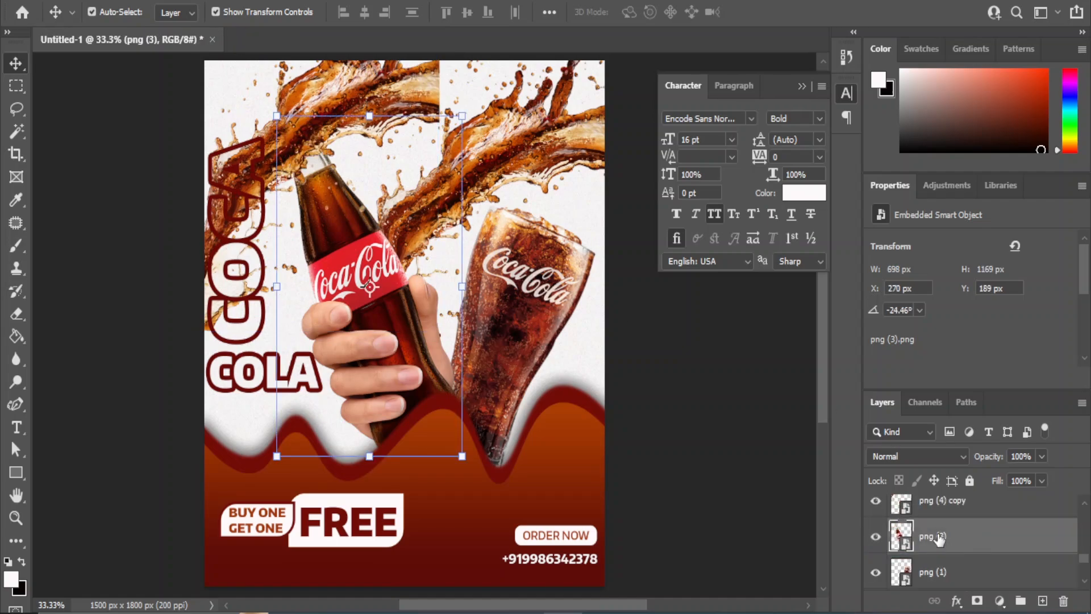
# Scale the splash copy to about 23% and rotate it to -68° so it rises from the bottle's mouth.
pyautogui.moveTo(272, 460); pyautogui.dragTo(364, 520)
pyautogui.press('Escape')
pyautogui.click(358, 74)
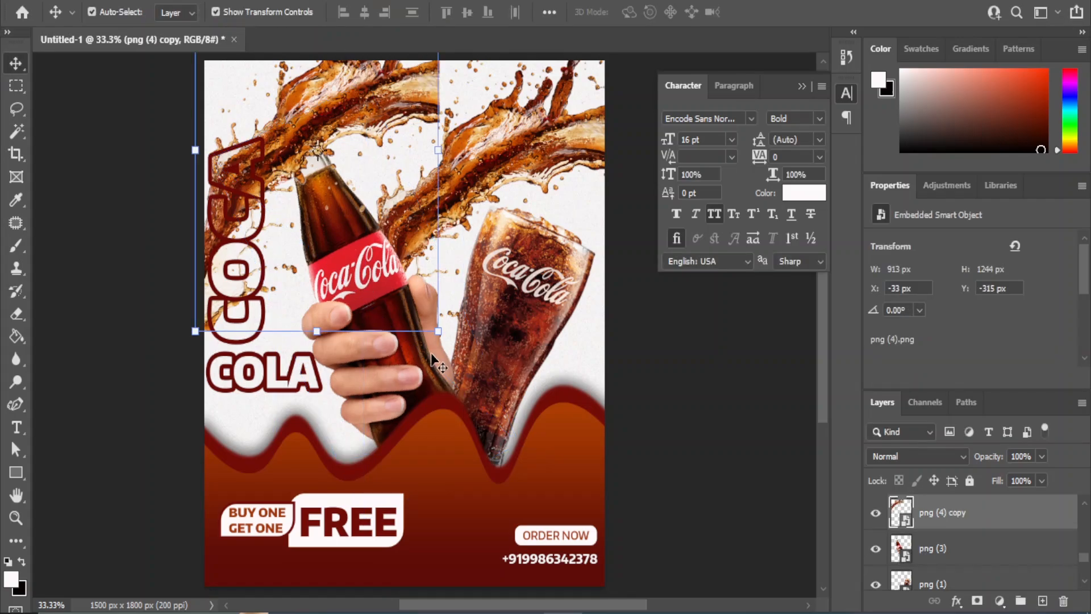
pyautogui.moveTo(195, 331); pyautogui.dragTo(295, 213)
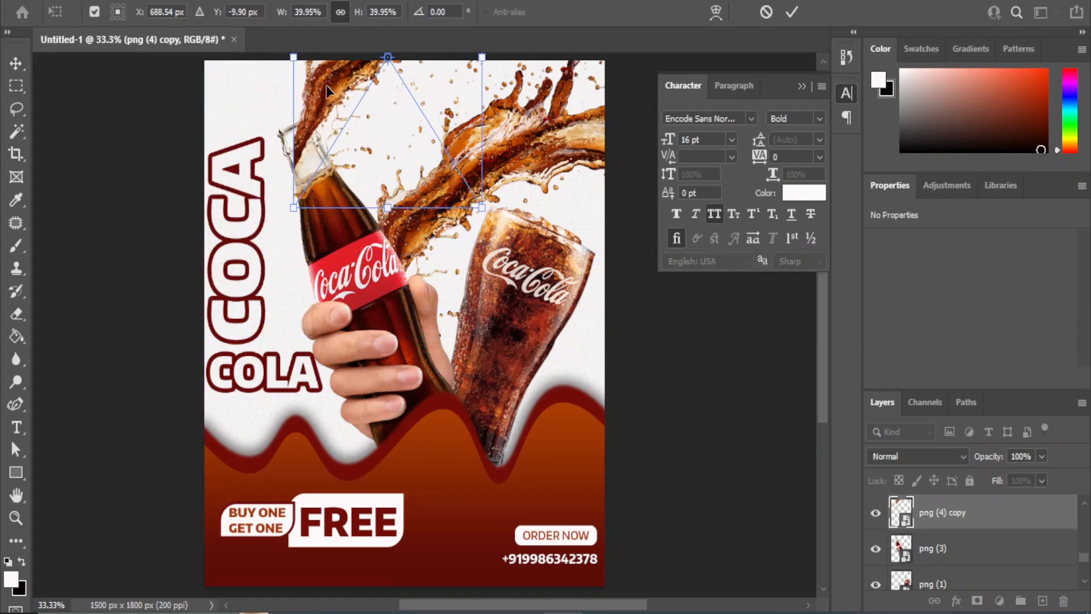
pyautogui.moveTo(327, 85); pyautogui.dragTo(289, 144)
pyautogui.moveTo(461, 290); pyautogui.dragTo(470, 137)
pyautogui.moveTo(373, 164); pyautogui.dragTo(335, 173)
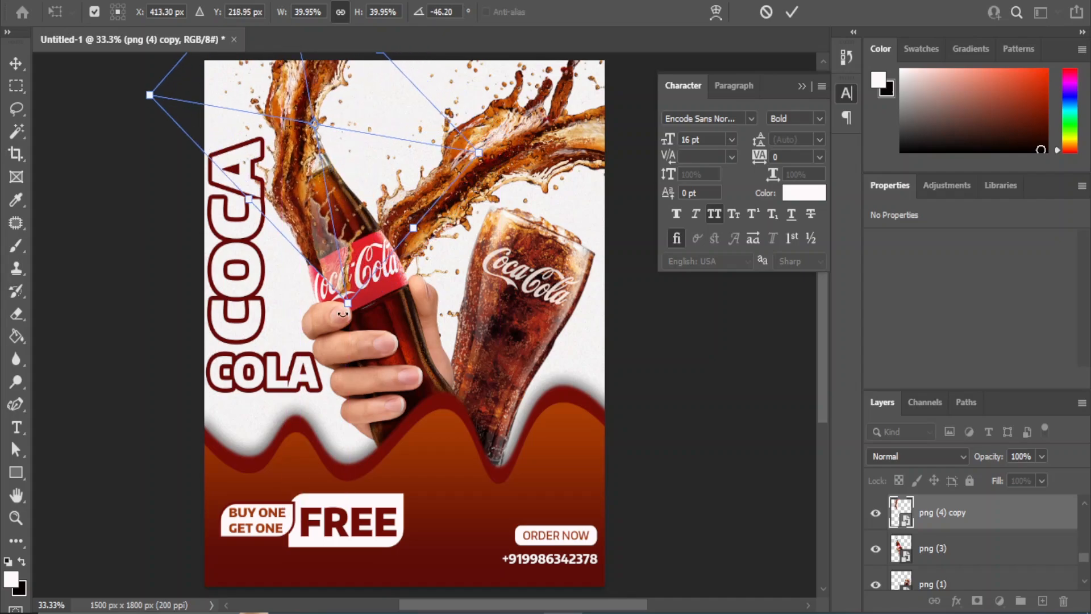
pyautogui.moveTo(343, 310); pyautogui.dragTo(354, 183)
pyautogui.moveTo(286, 107); pyautogui.dragTo(296, 141)
pyautogui.moveTo(345, 224); pyautogui.dragTo(322, 142)
pyautogui.moveTo(289, 68); pyautogui.dragTo(290, 109)
pyautogui.moveTo(376, 95); pyautogui.dragTo(392, 117)
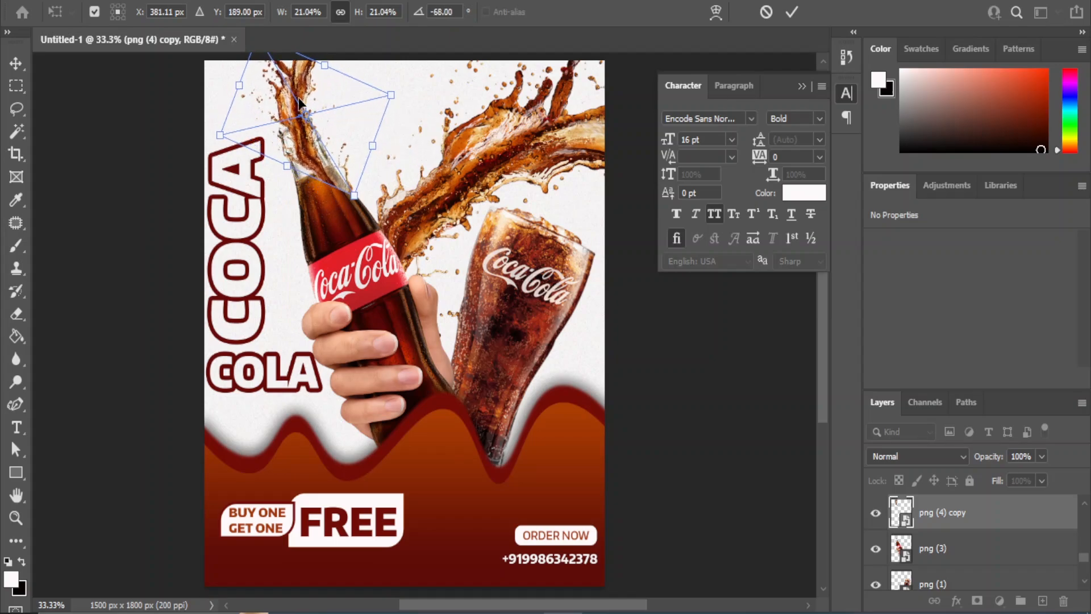
pyautogui.moveTo(299, 102); pyautogui.dragTo(294, 102)
pyautogui.moveTo(386, 95); pyautogui.dragTo(400, 91)
pyautogui.moveTo(217, 133); pyautogui.dragTo(215, 134)
# Nudge the splash copy to X 378.43, Y 194.33 px over the bottle neck and apply the transform.
pyautogui.press('Left')
pyautogui.press('Left')
pyautogui.press('Left')
pyautogui.press('Left')
pyautogui.press('Left')
pyautogui.press('Left')
pyautogui.press('Left')
pyautogui.press('Left')
pyautogui.press('Left')
pyautogui.press('Left')
pyautogui.press('Left')
pyautogui.press('Left')
pyautogui.press('Left')
pyautogui.press('Left')
pyautogui.press('Left')
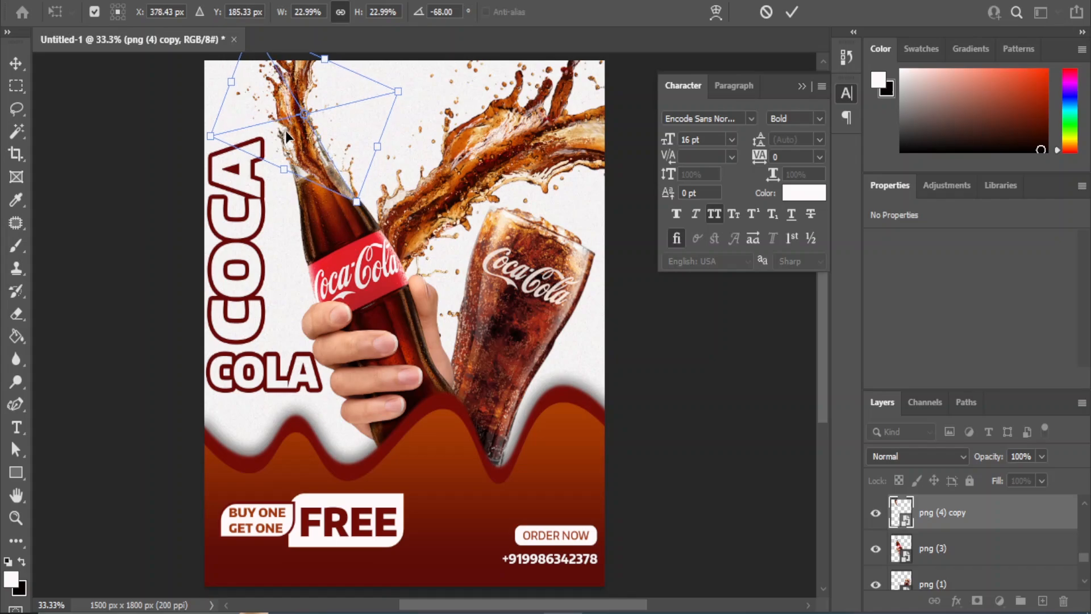
pyautogui.press('Left')
pyautogui.press('Left')
pyautogui.press('Left')
pyautogui.press('Down')
pyautogui.press('Down')
pyautogui.press('Down')
pyautogui.press('Down')
pyautogui.press('Down')
pyautogui.press('Down')
pyautogui.press('Down')
pyautogui.press('Down')
pyautogui.press('Down')
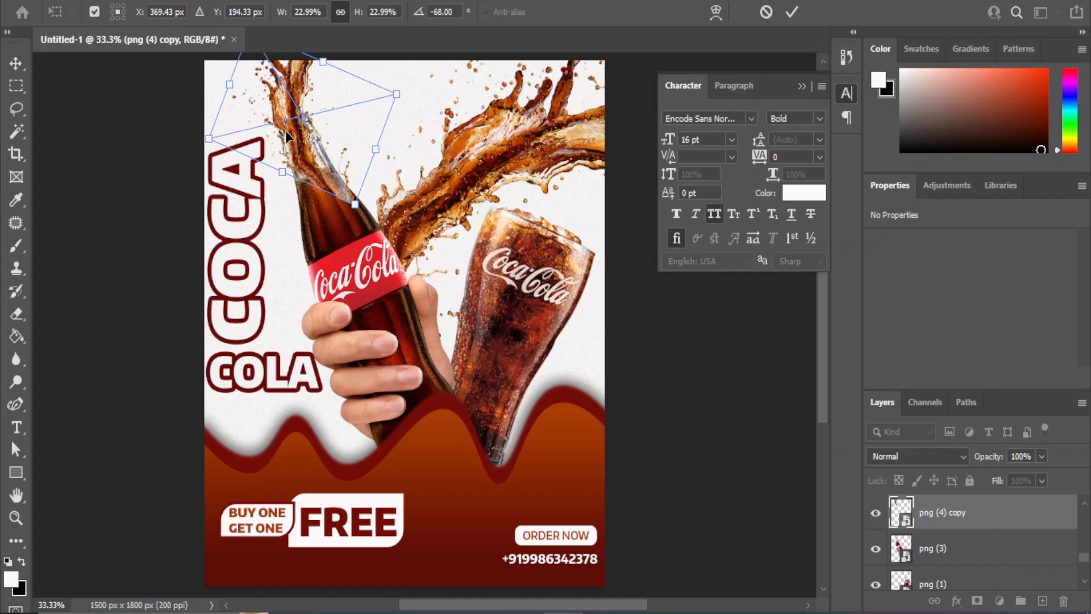
pyautogui.press('Right')
pyautogui.press('Right')
pyautogui.press('Right')
pyautogui.press('Right')
pyautogui.press('Right')
pyautogui.press('Right')
pyautogui.press('Right')
pyautogui.press('Right')
pyautogui.press('Right')
pyautogui.press('Right')
pyautogui.press('Right')
pyautogui.press('Right')
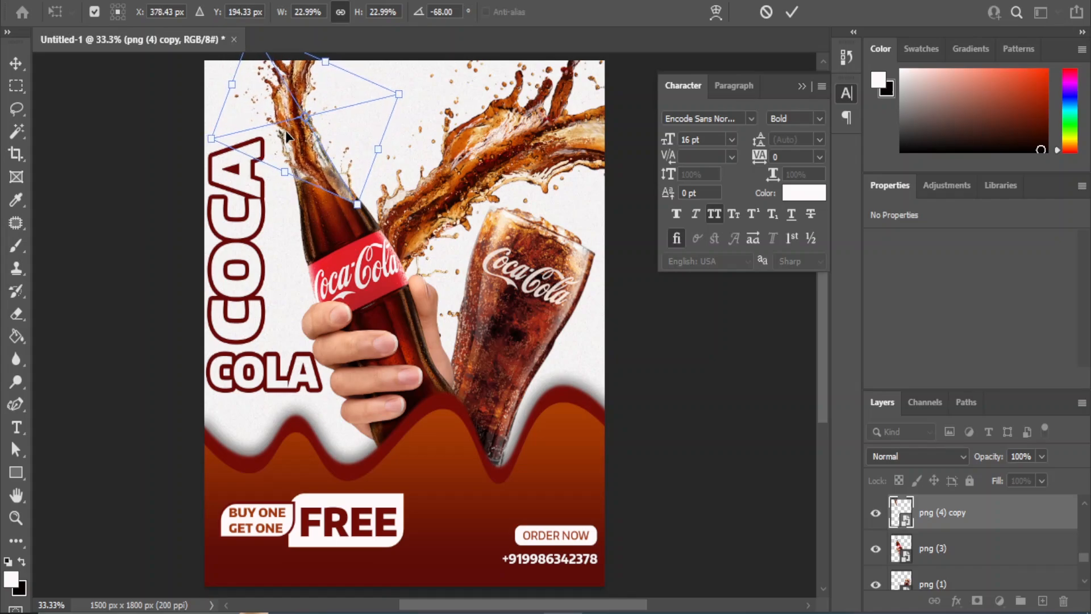
pyautogui.press('Return')
# Add a layer mask to the splash copy and brush away the splash covering the bottle in black at size 150.
pyautogui.click(978, 600)
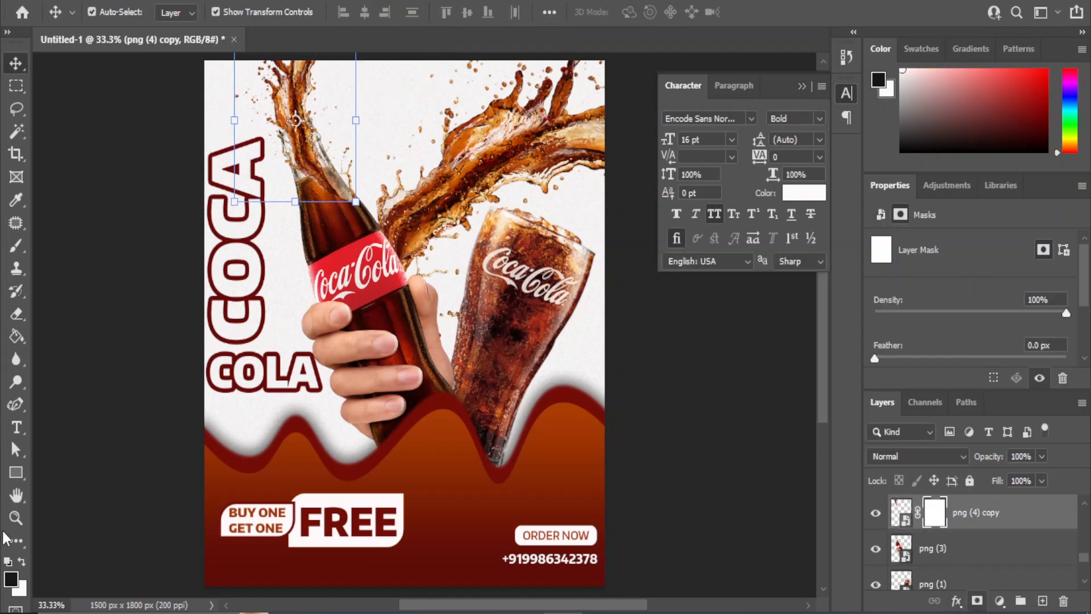
pyautogui.rightClick(11, 243)
pyautogui.click(105, 250)
pyautogui.moveTo(334, 199)
pyautogui.mouseDown()
pyautogui.moveTo(376, 164)
pyautogui.moveTo(273, 154)
pyautogui.moveTo(340, 144)
pyautogui.moveTo(245, 180)
pyautogui.moveTo(346, 173)
pyautogui.moveTo(301, 167)
pyautogui.moveTo(301, 141)
pyautogui.moveTo(427, 425)
pyautogui.mouseUp()
pyautogui.hotkey('ctrl', '+')
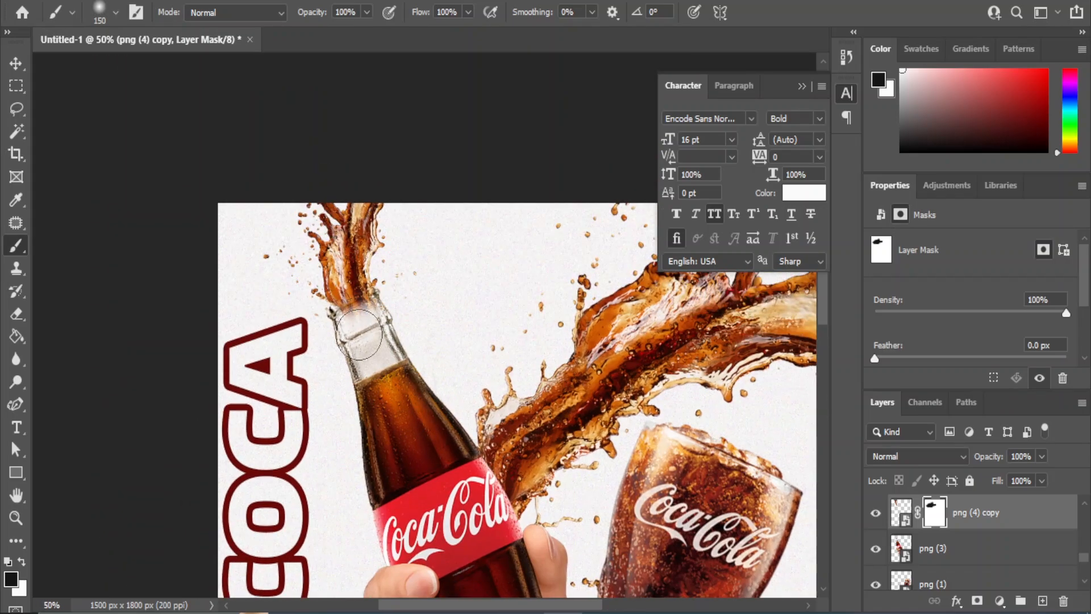
pyautogui.moveTo(361, 333); pyautogui.dragTo(381, 322)
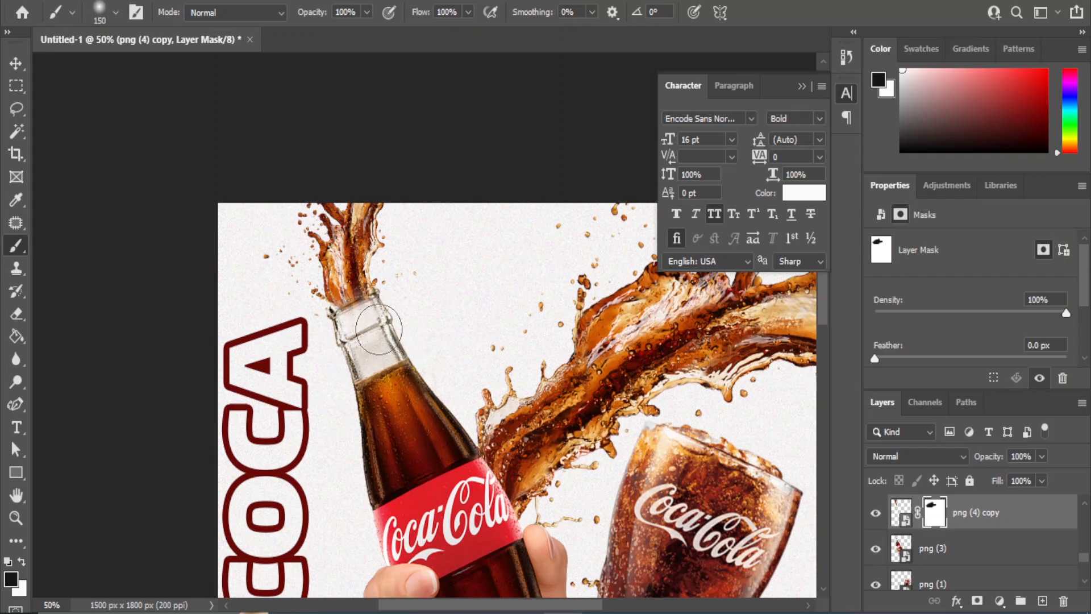
# Rotate the masked splash copy to -12.80°, scale it to 98.15%, nudge it right over the bottle mouth and apply the transform.
pyautogui.press('v')
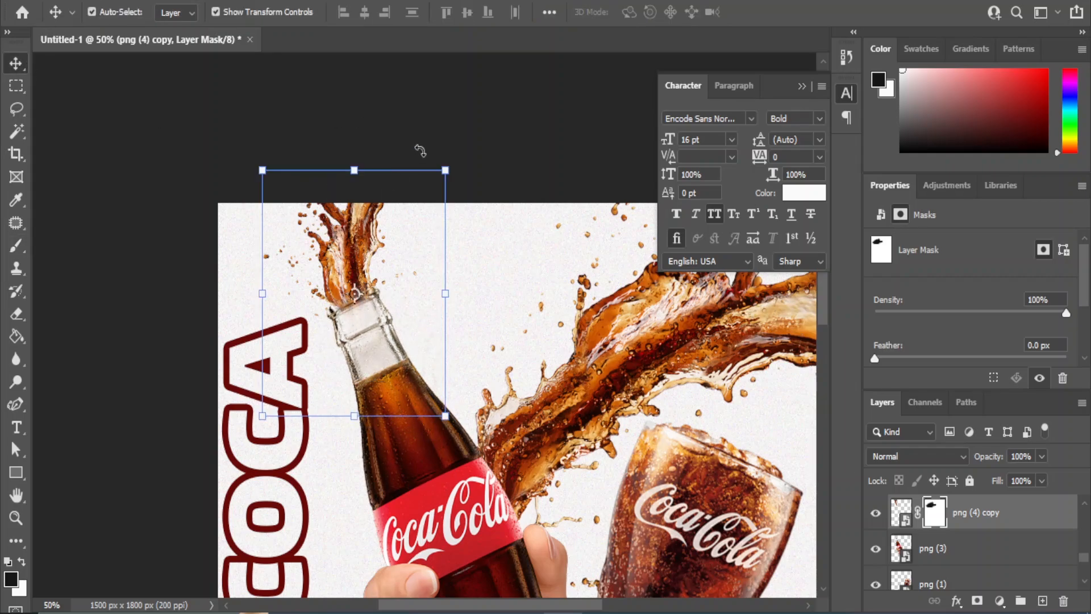
pyautogui.moveTo(445, 170); pyautogui.dragTo(503, 161)
pyautogui.moveTo(500, 432); pyautogui.dragTo(557, 395)
pyautogui.press('Right')
pyautogui.press('Right')
pyautogui.press('Right')
pyautogui.press('Right')
pyautogui.press('Right')
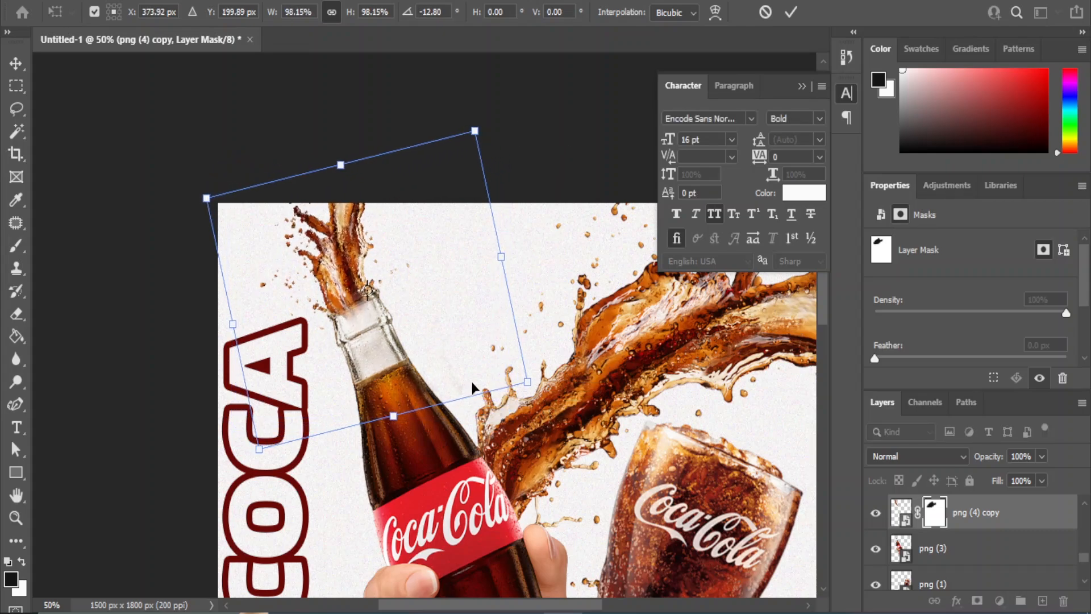
pyautogui.click(11, 67)
# Brush away the leftover splash inside the bottle neck on the splash copy's layer mask.
pyautogui.rightClick(16, 245)
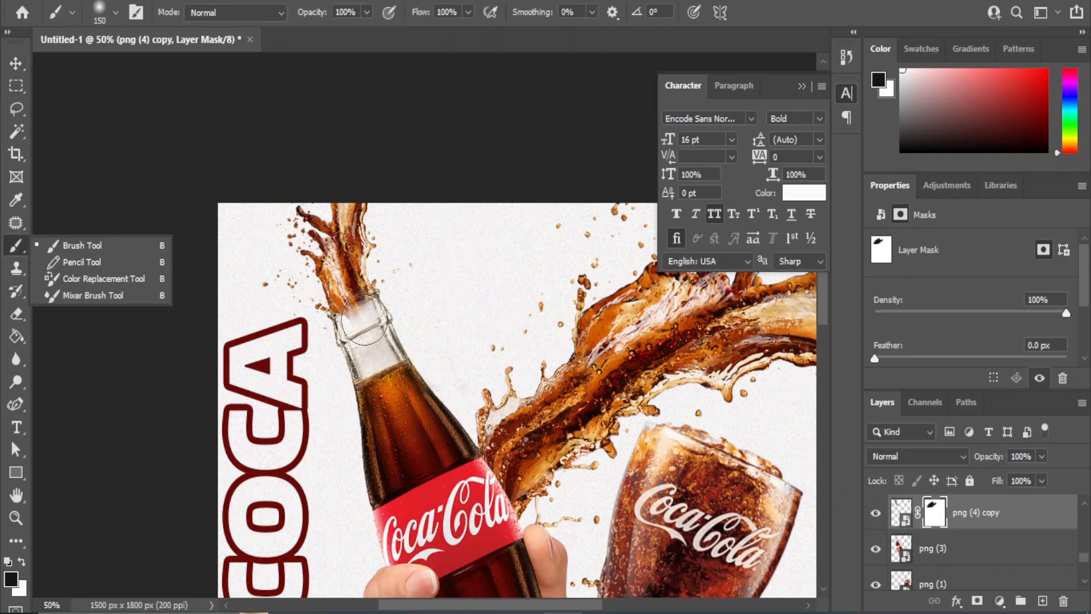
pyautogui.click(85, 246)
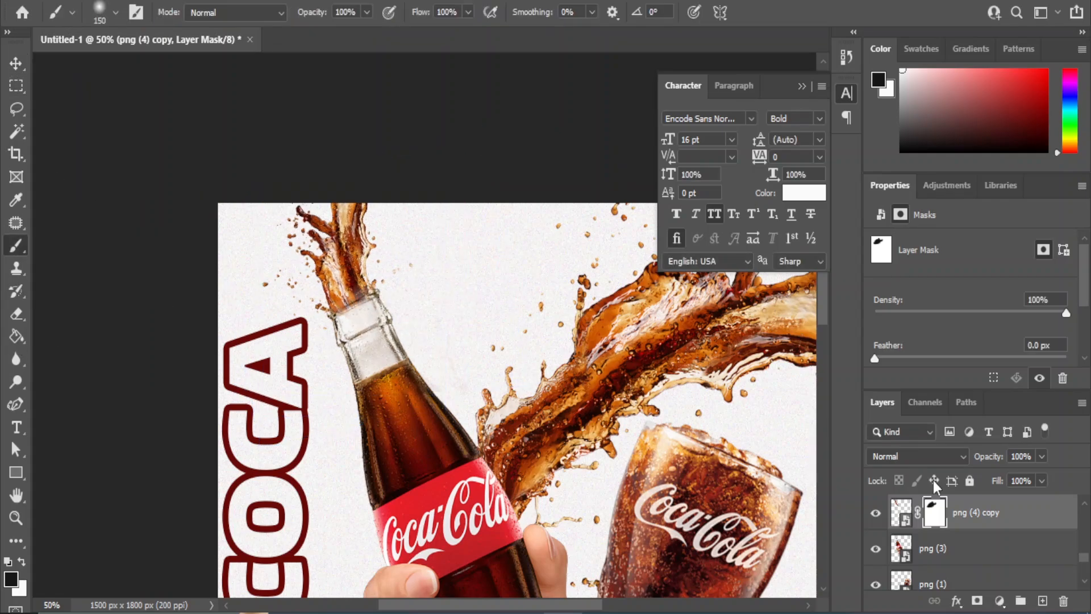
pyautogui.hotkey('ctrl', '-')
pyautogui.hotkey('ctrl', '-')
pyautogui.click(15, 65)
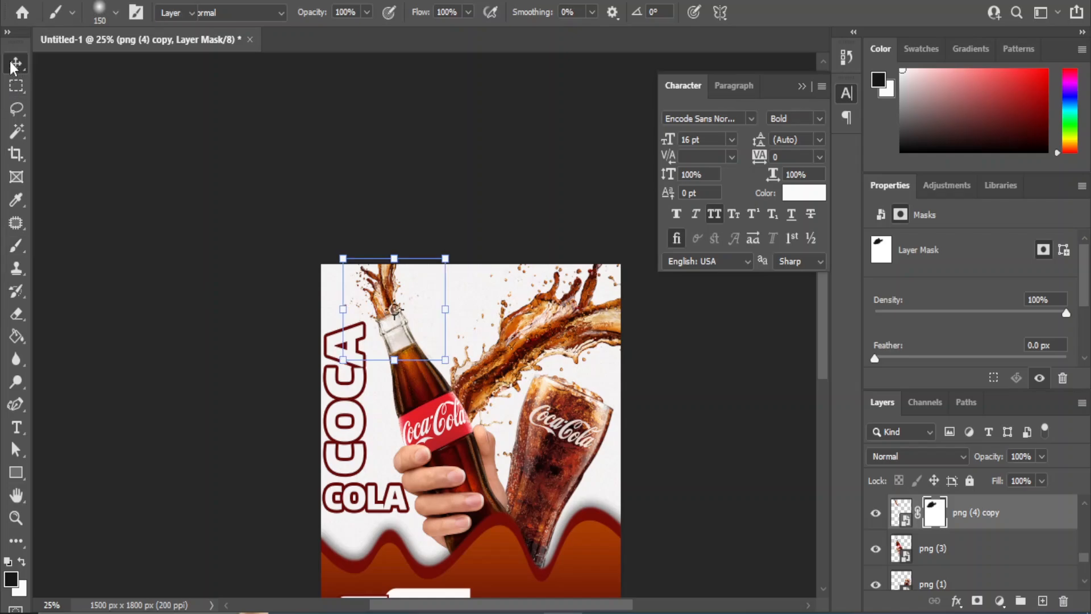
# Examine the finished poster as a whole and close up.
pyautogui.click(188, 199)
pyautogui.moveTo(556, 468); pyautogui.dragTo(486, 283)
pyautogui.hotkey('ctrl', '+')
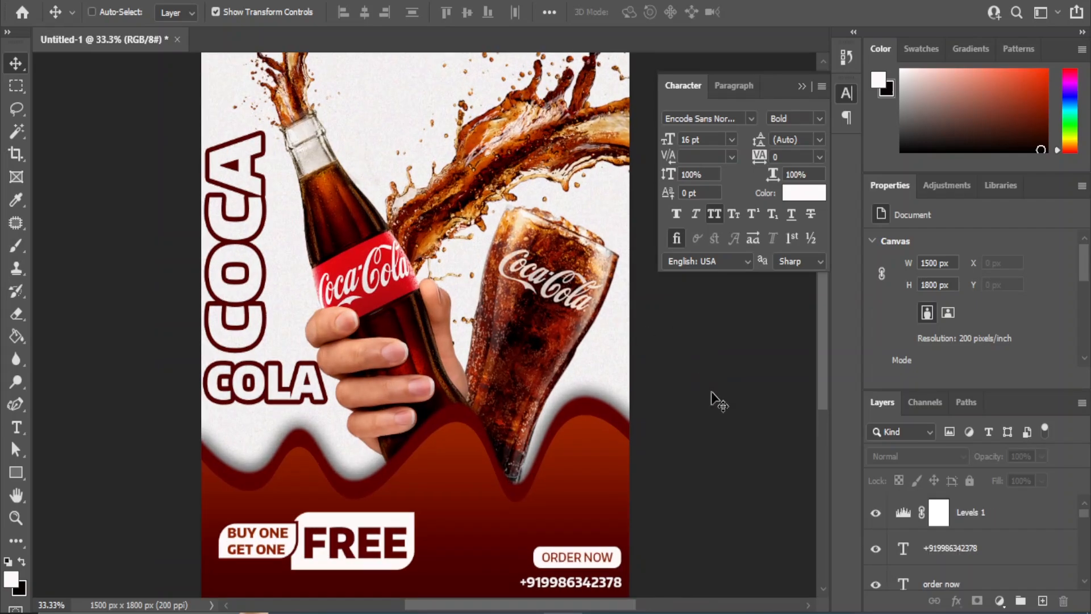
pyautogui.hotkey('ctrl', '+')
pyautogui.hotkey('ctrl', '-')
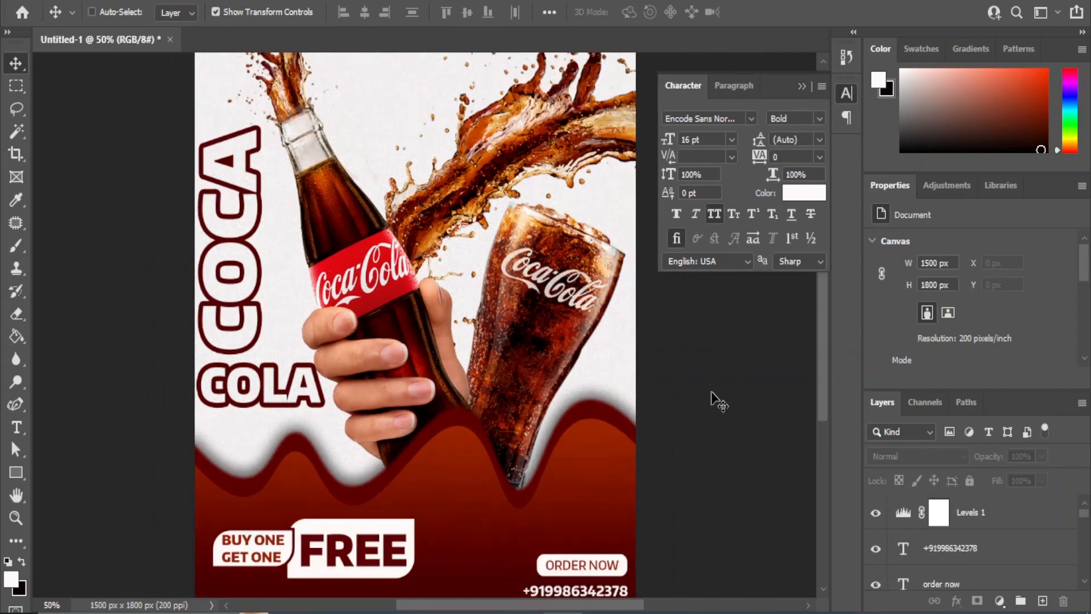
pyautogui.hotkey('ctrl', '+')
pyautogui.hotkey('ctrl', '-')
pyautogui.hotkey('ctrl', '+')
pyautogui.hotkey('ctrl', '-')
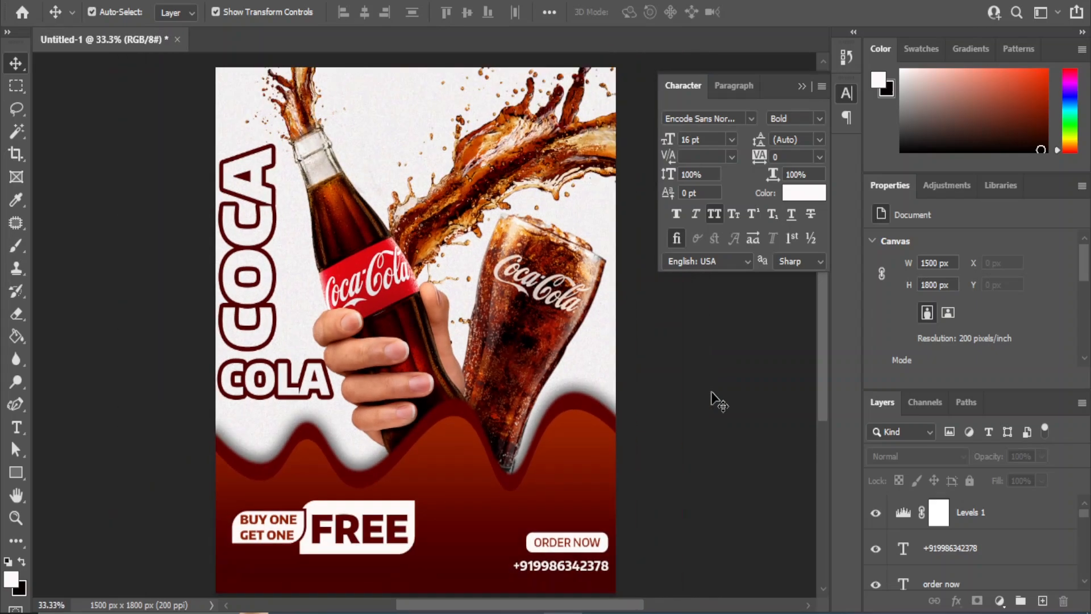